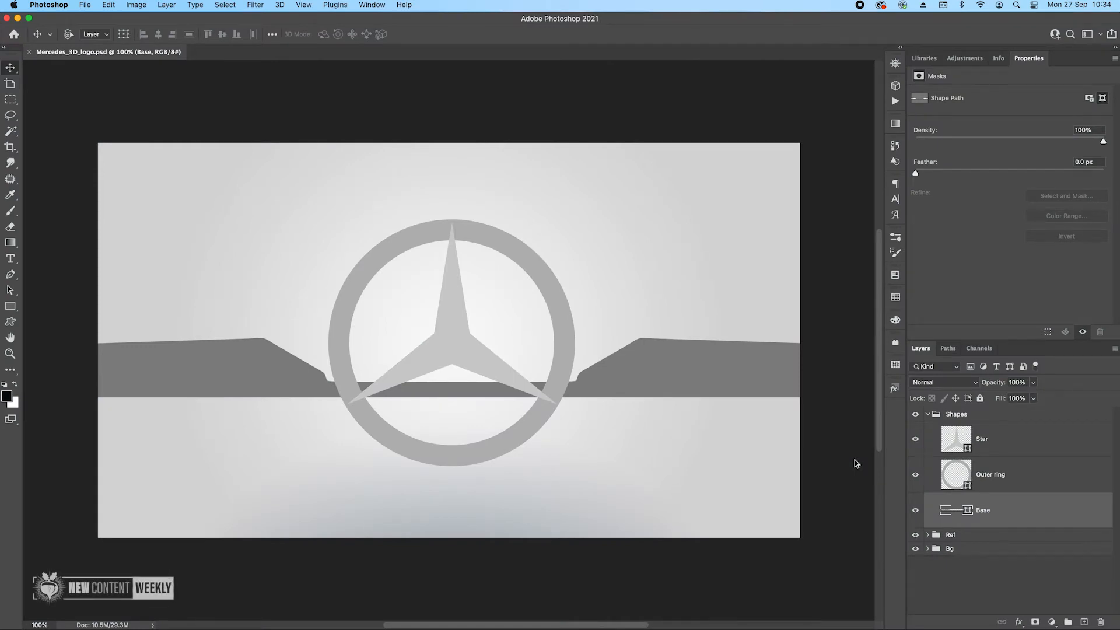
# - Hide the Shapes group and make the wallpaper reference photo in the Ref group visible
pyautogui.click(928, 415)
pyautogui.click(917, 414)
pyautogui.click(915, 427)
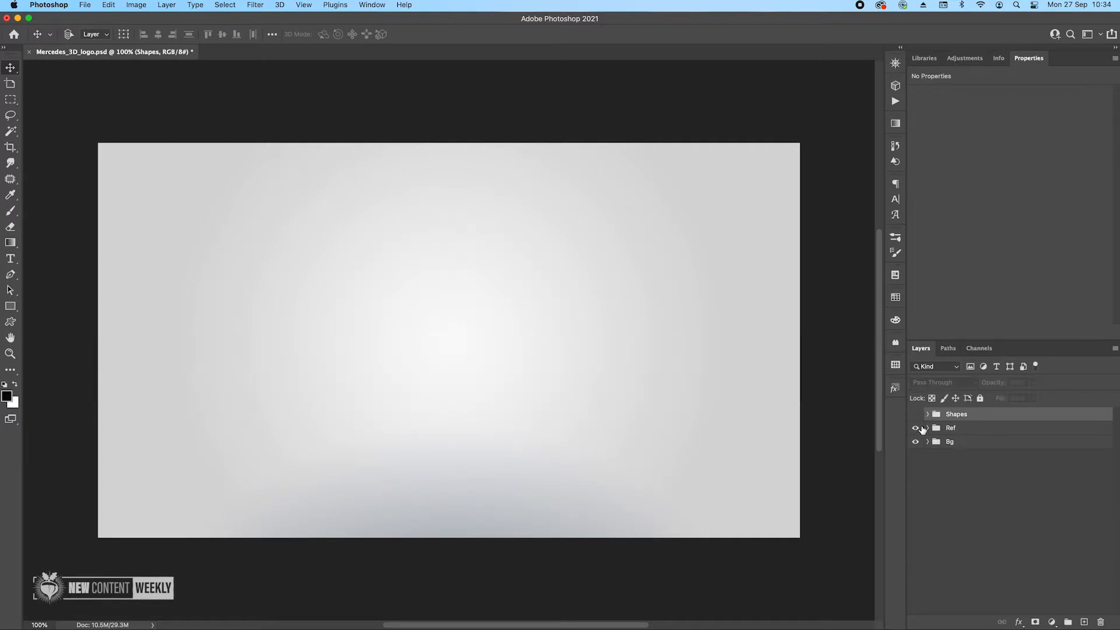
pyautogui.click(927, 428)
pyautogui.click(915, 488)
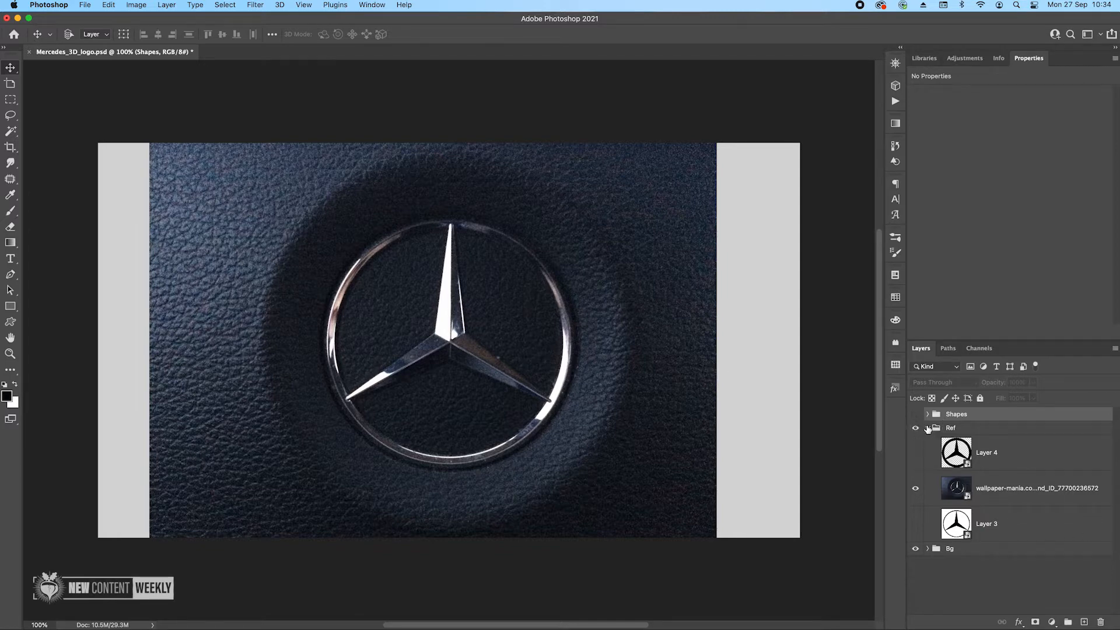
# - Show the expanded Shapes group over the reference photo to compare the Base and Outer ring shapes, and hide the Ref group
pyautogui.click(928, 428)
pyautogui.click(916, 415)
pyautogui.click(927, 415)
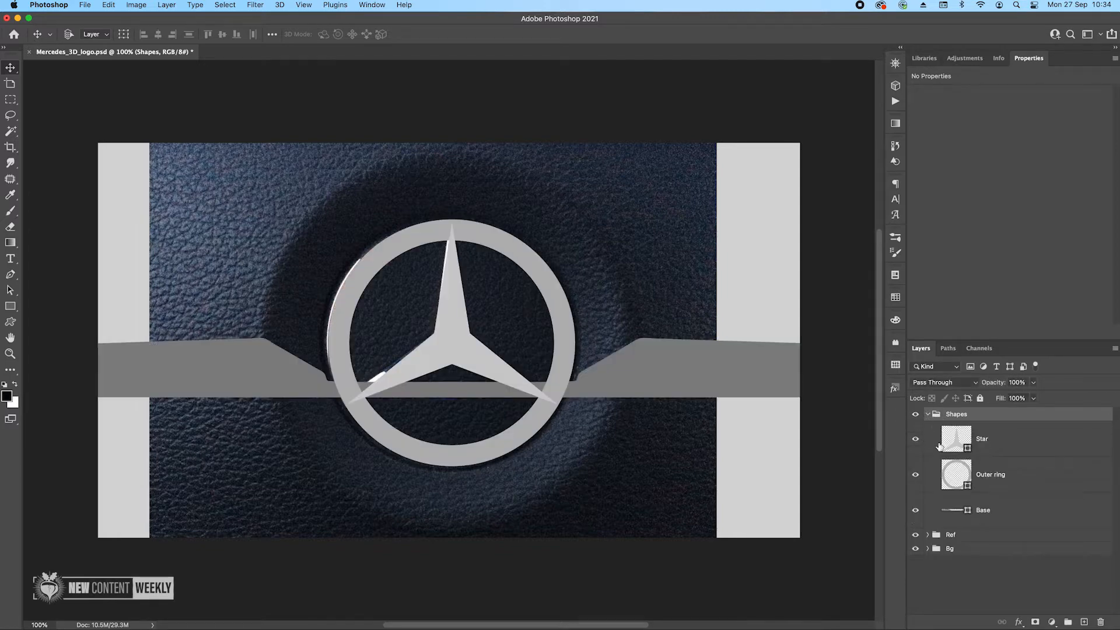
pyautogui.click(999, 516)
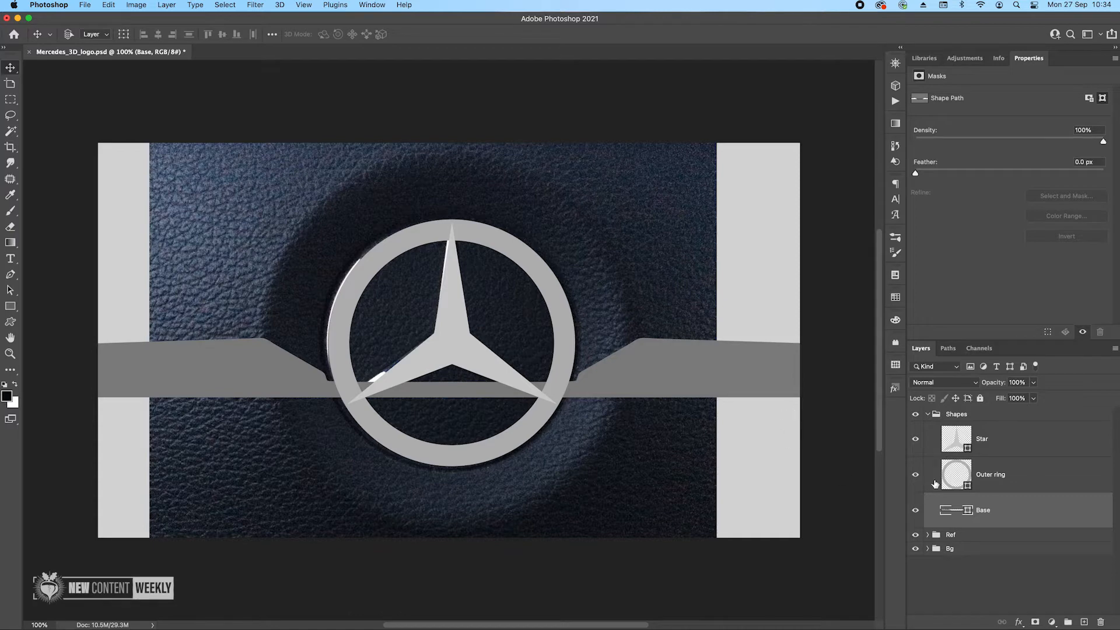
pyautogui.click(1022, 476)
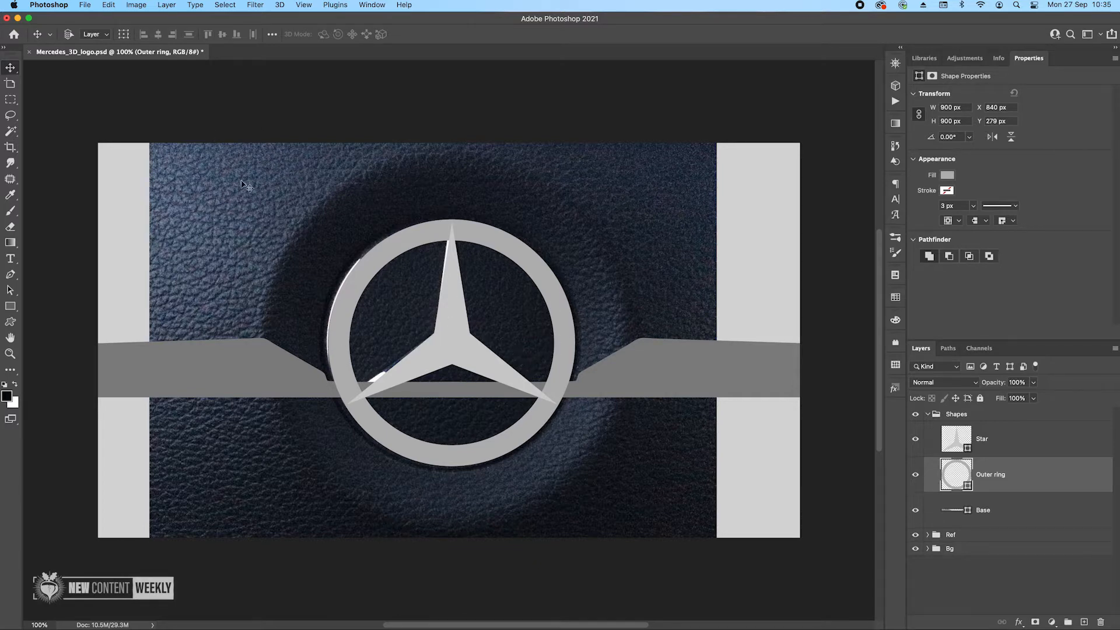
pyautogui.click(915, 535)
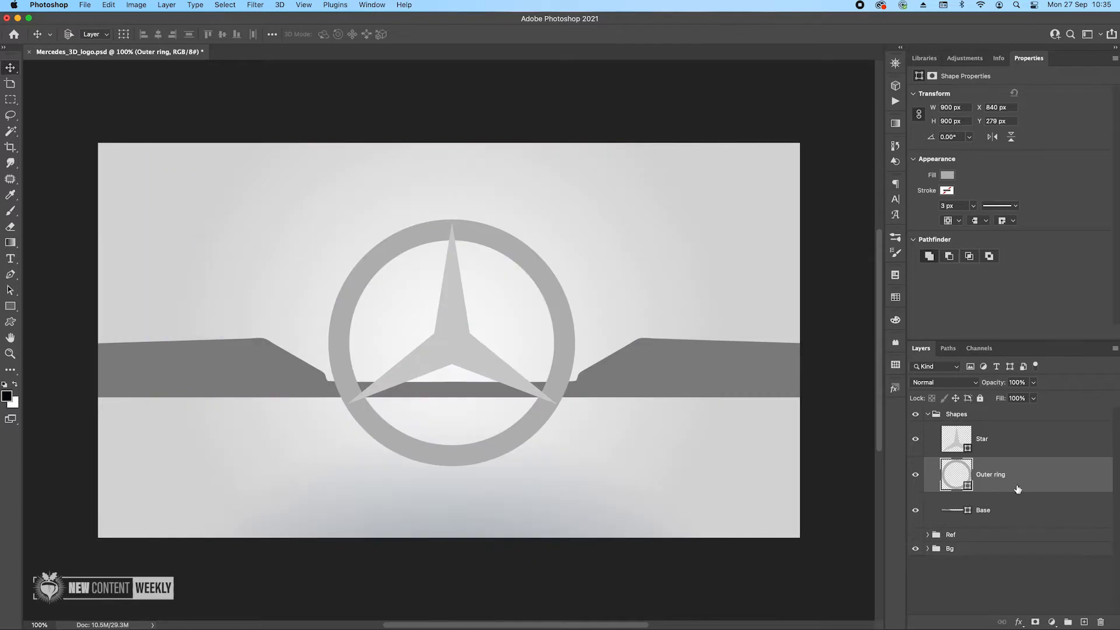
# - Create a 3D extrusion from the Base shape layer
pyautogui.click(1003, 514)
pyautogui.click(895, 86)
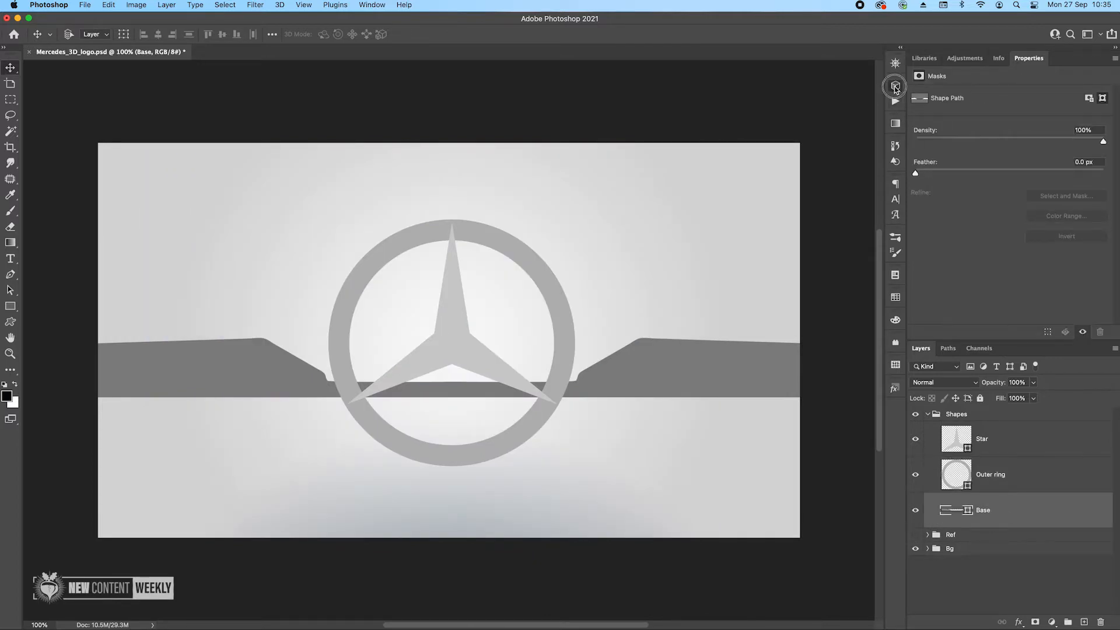
pyautogui.click(806, 223)
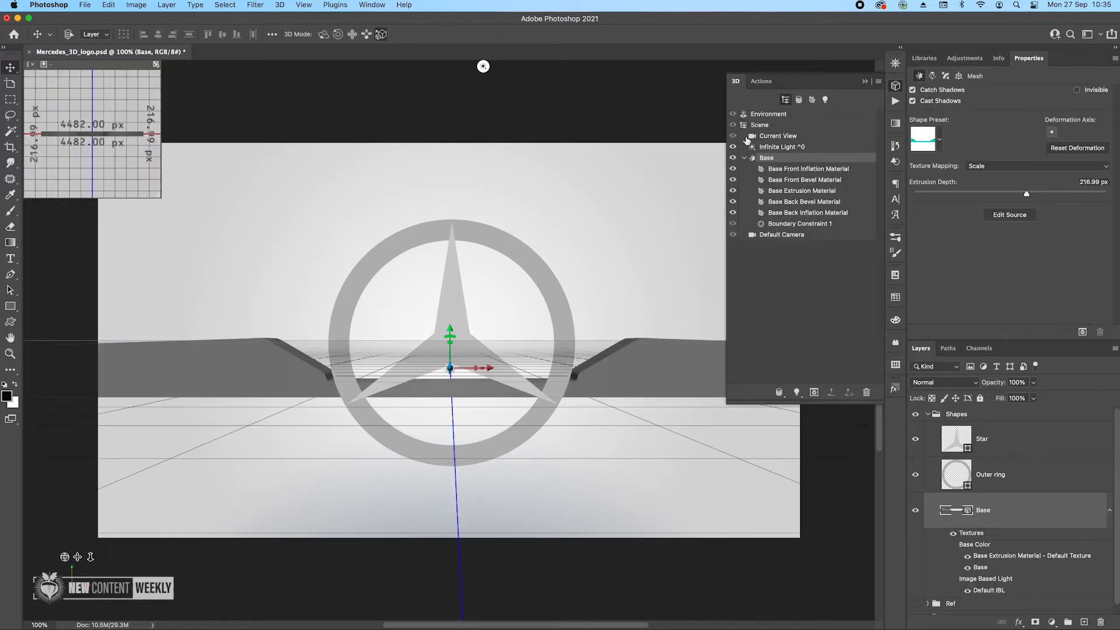
# - Set the extrusion depth of the Base mesh to 1 px
pyautogui.click(1098, 182)
pyautogui.write('1')
pyautogui.press('Return')
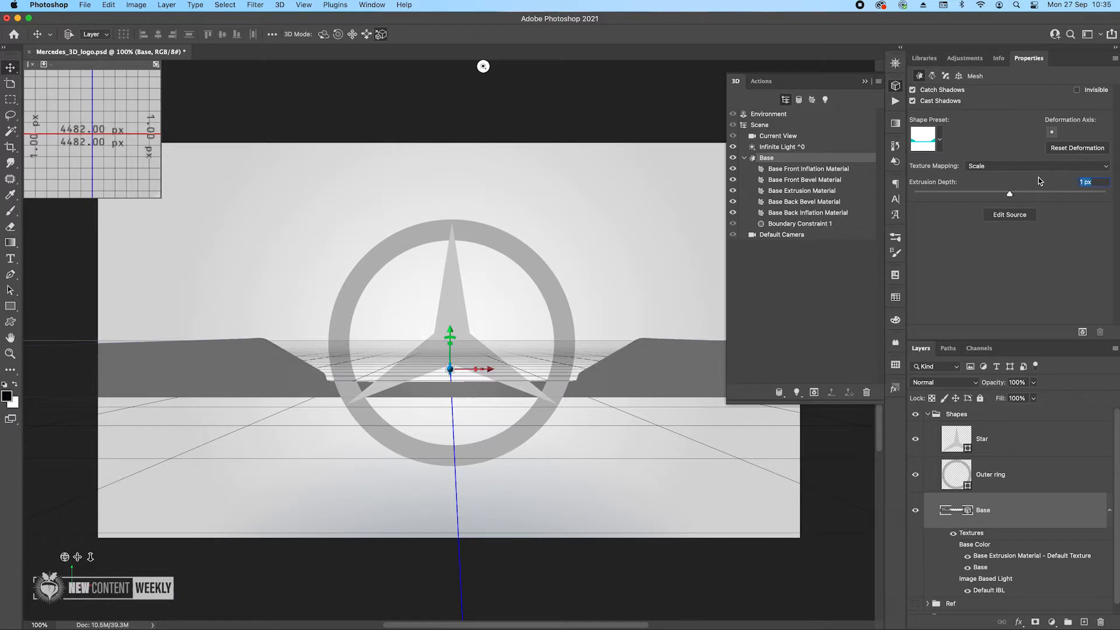
# - Apply the closed-ring bend shape preset to the Base mesh and set its deformation axis to the centre
pyautogui.click(939, 137)
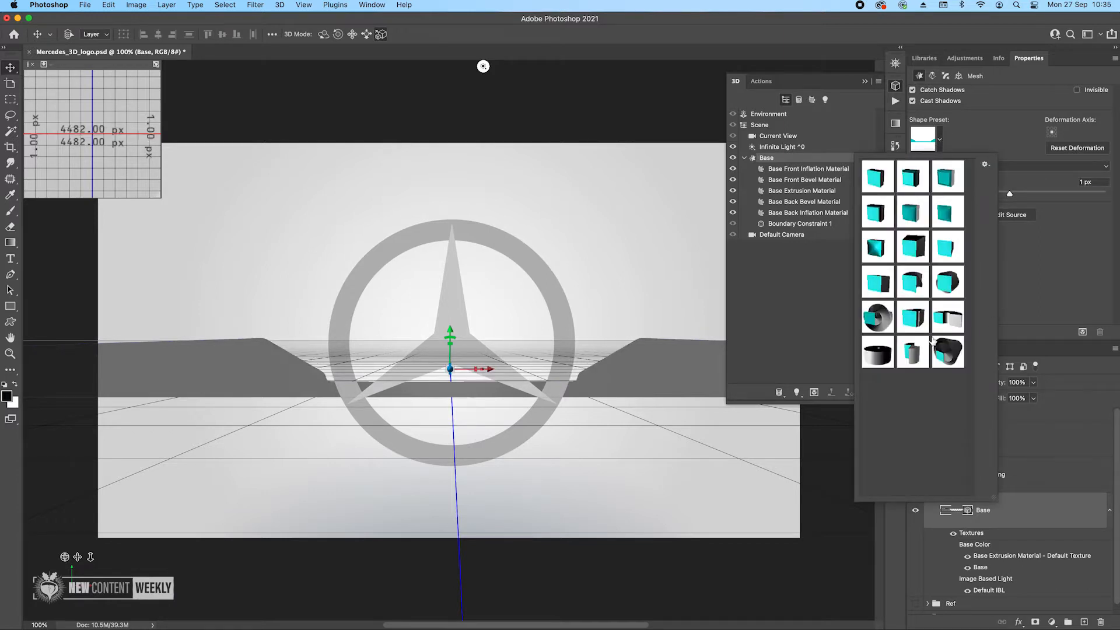
pyautogui.click(878, 355)
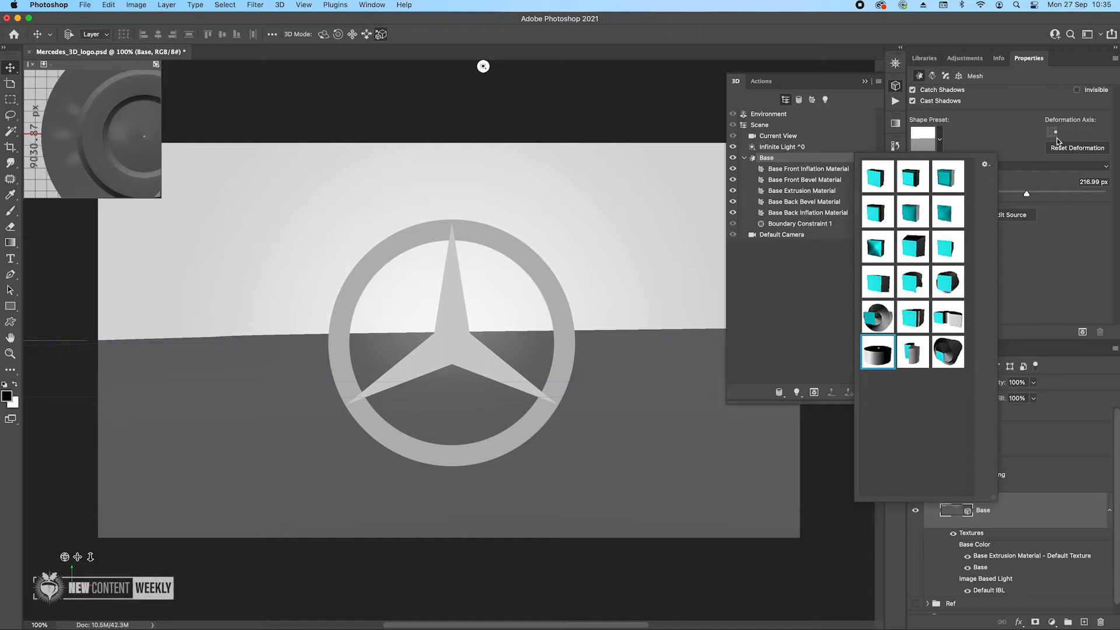
pyautogui.click(1053, 136)
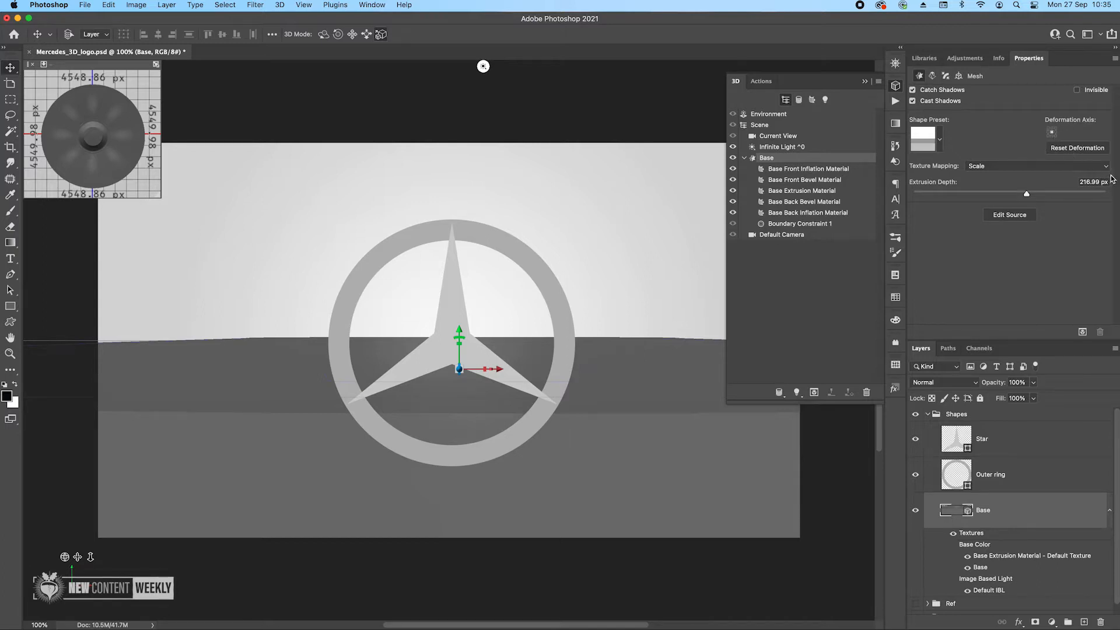
# - Reduce the bent Base mesh's extrusion depth to 1 px
pyautogui.moveTo(1101, 182); pyautogui.dragTo(1016, 178)
pyautogui.write('1')
pyautogui.press('Return')
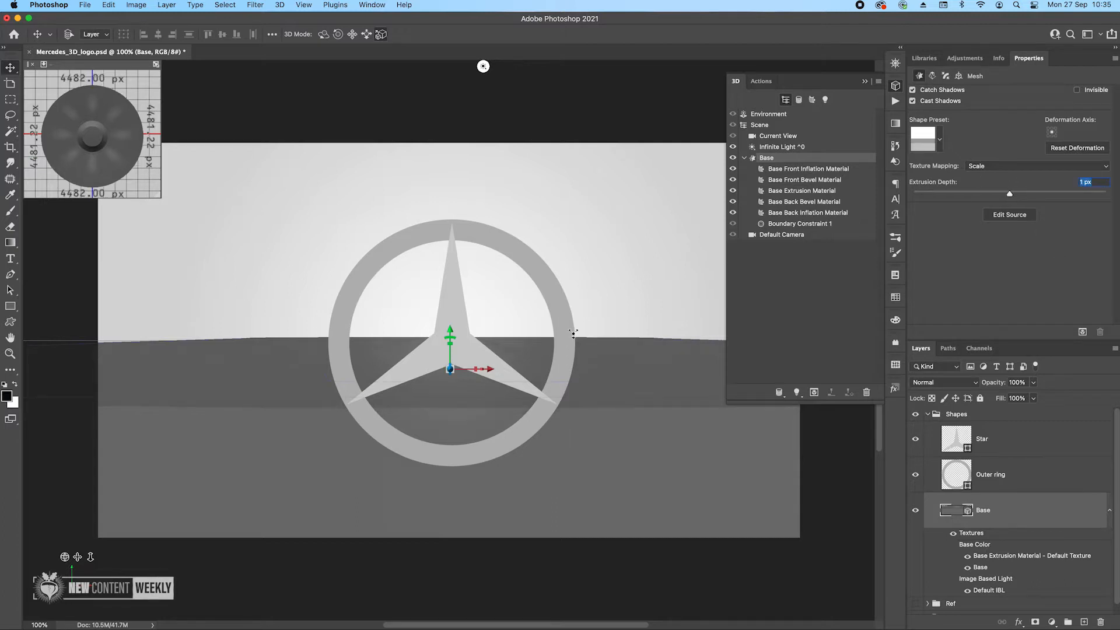
# - Create a 3D extrusion from the Outer ring layer with an extrusion depth of 0.1 px
pyautogui.click(1023, 477)
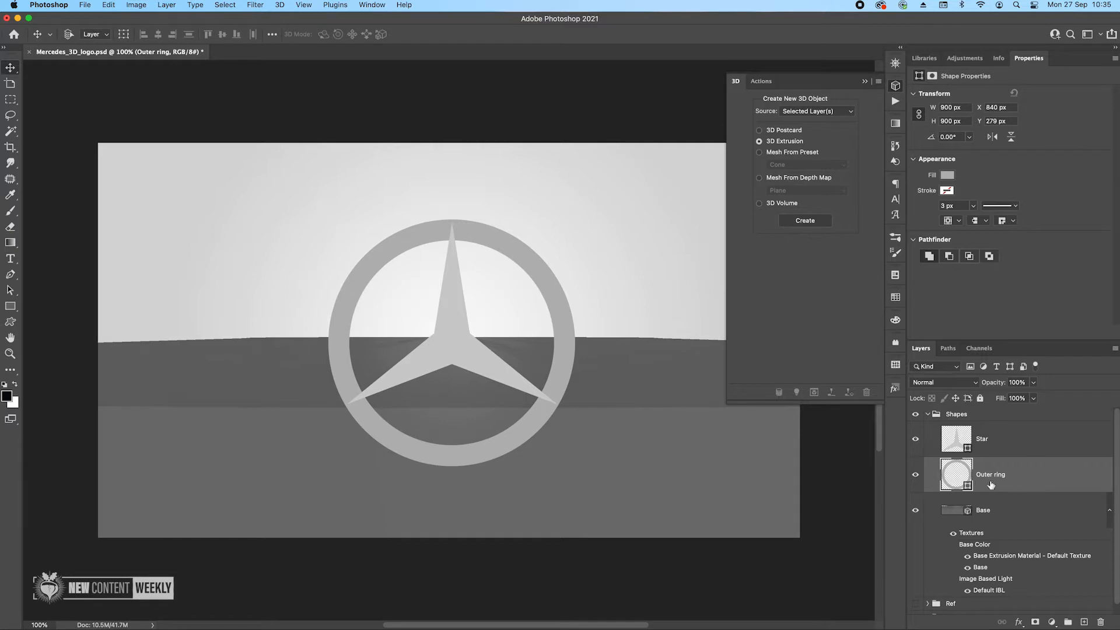
pyautogui.click(798, 222)
pyautogui.click(1089, 182)
pyautogui.write('0.1')
pyautogui.press('Return')
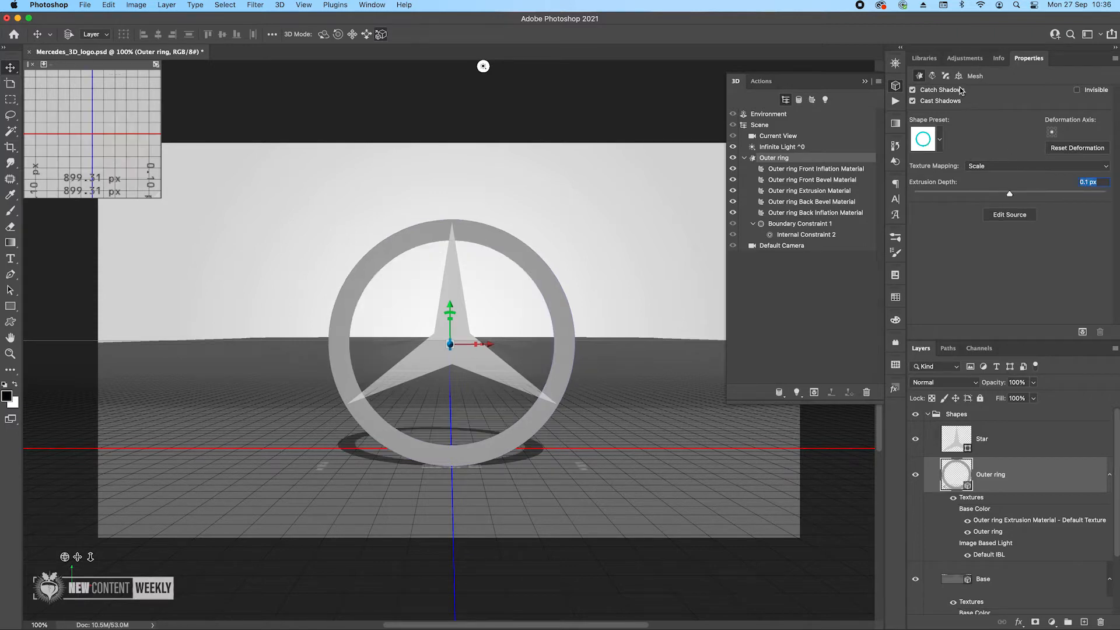
# - Bevel the front cap of the Outer ring with a width of 100% and an angle of 30°
pyautogui.click(946, 76)
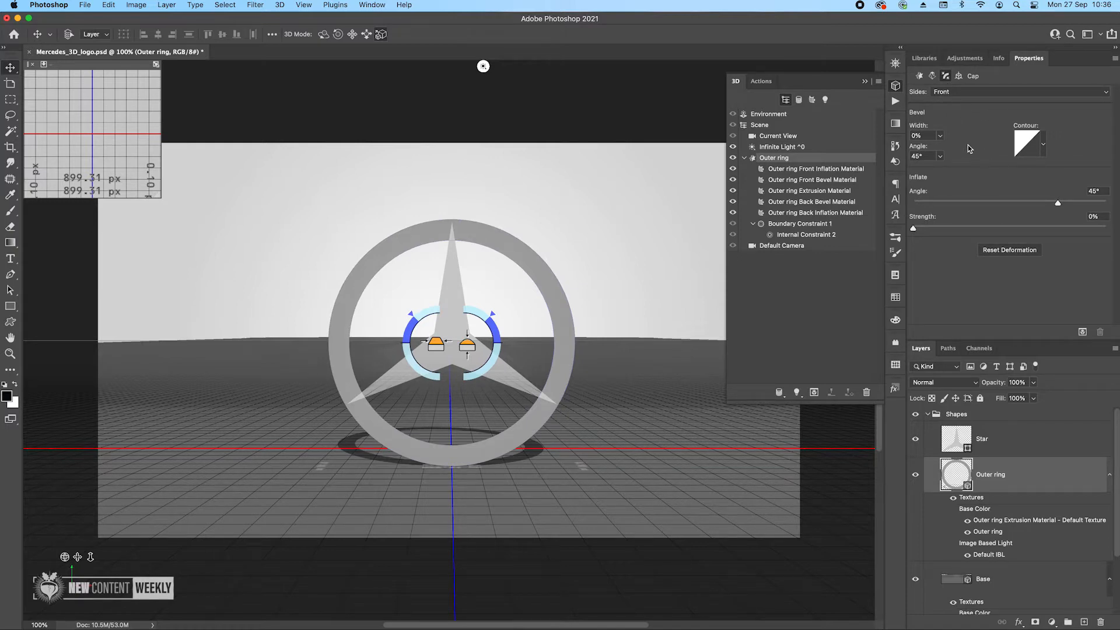
pyautogui.click(932, 134)
pyautogui.write('100')
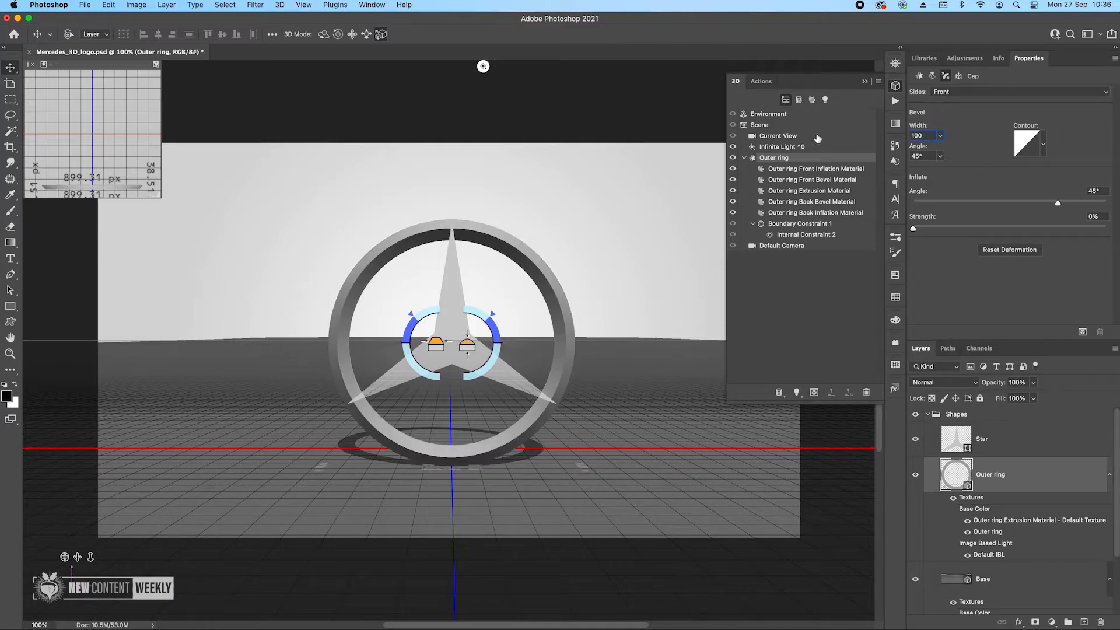
pyautogui.press('Tab')
pyautogui.write('30')
pyautogui.press('Tab')
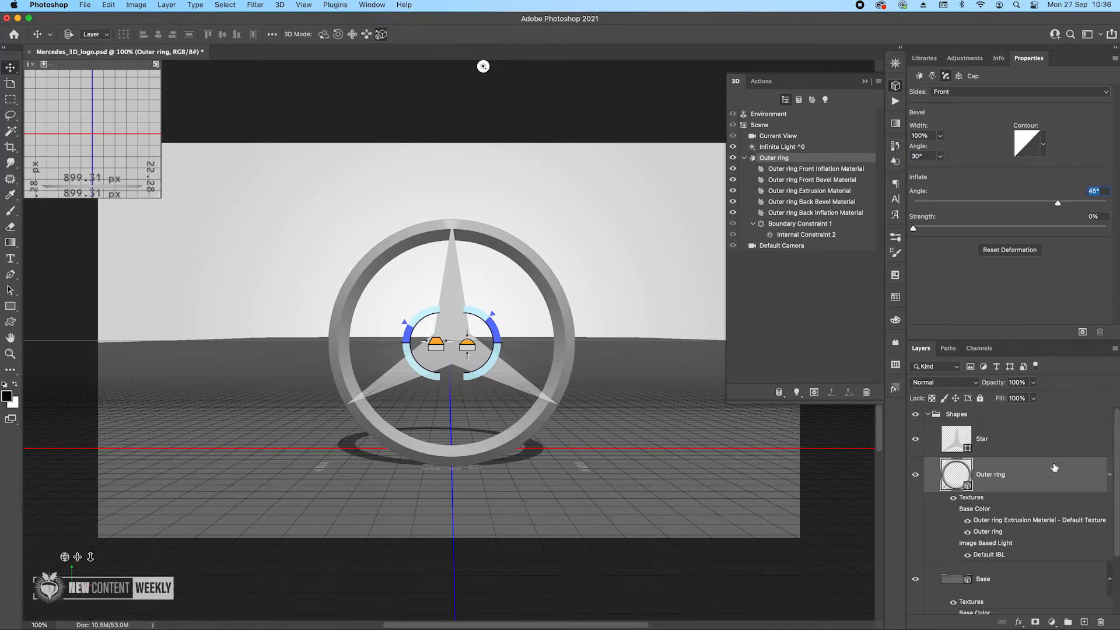
# - Create a 3D extrusion from the Star layer with an extrusion depth of 0.1 px
pyautogui.click(1040, 438)
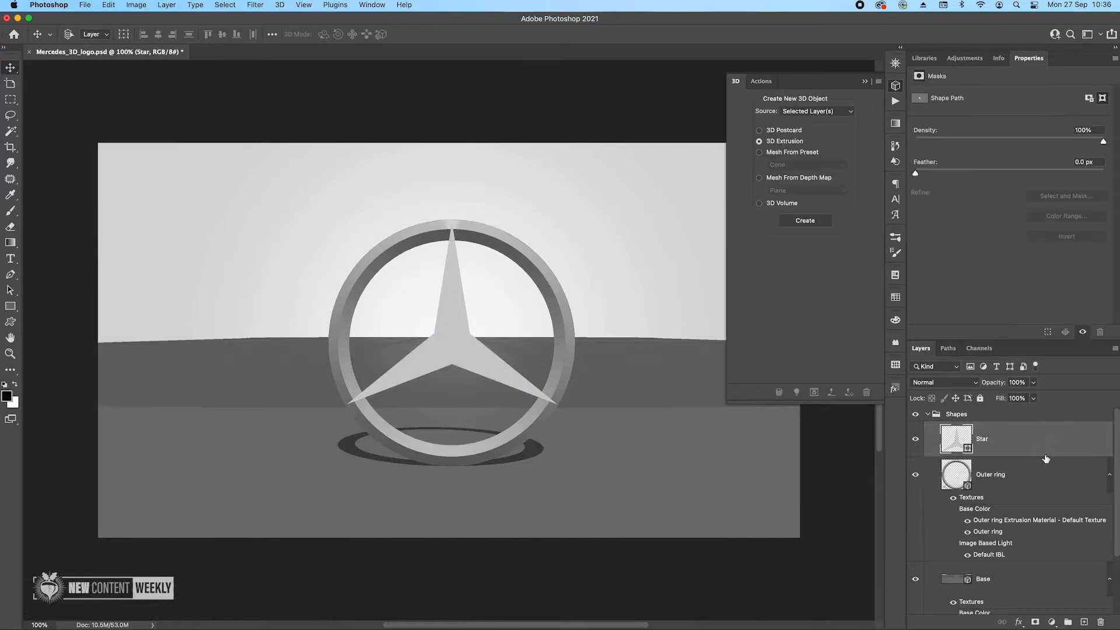
pyautogui.click(803, 224)
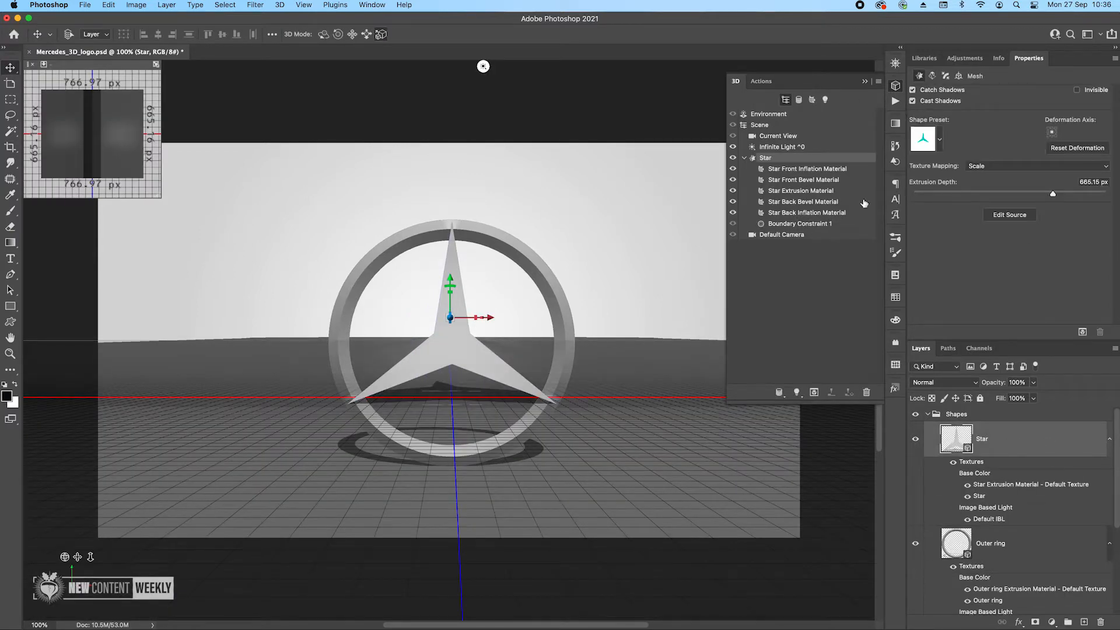
pyautogui.click(1083, 182)
pyautogui.write('0.1')
pyautogui.press('Return')
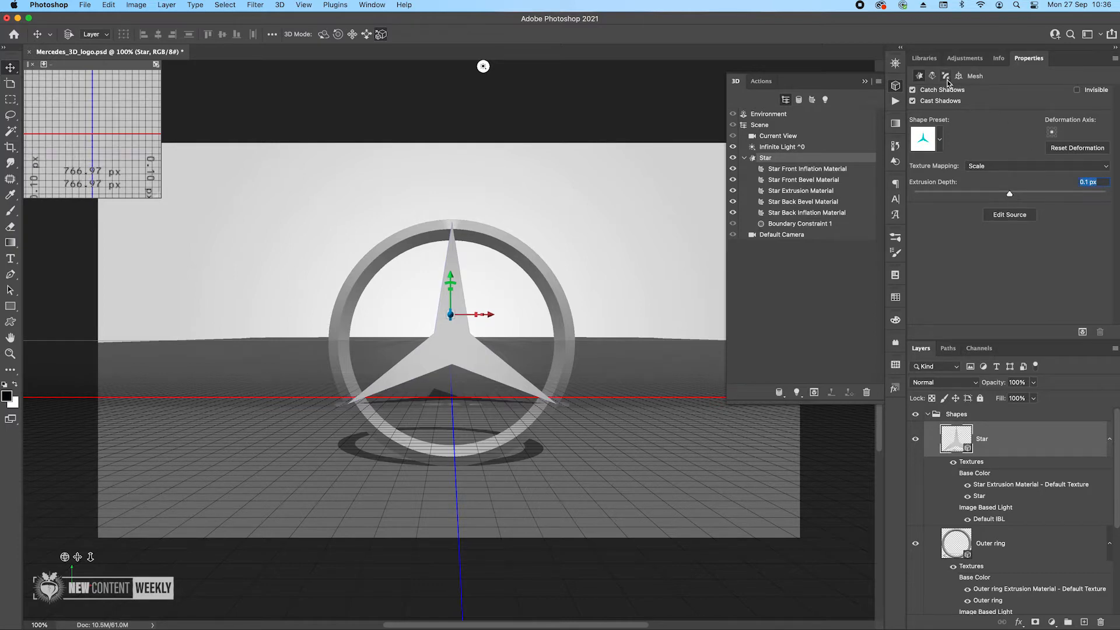
# - Bevel the Star's caps on Front and Back with a width of 100% and an angle of 30°
pyautogui.click(946, 77)
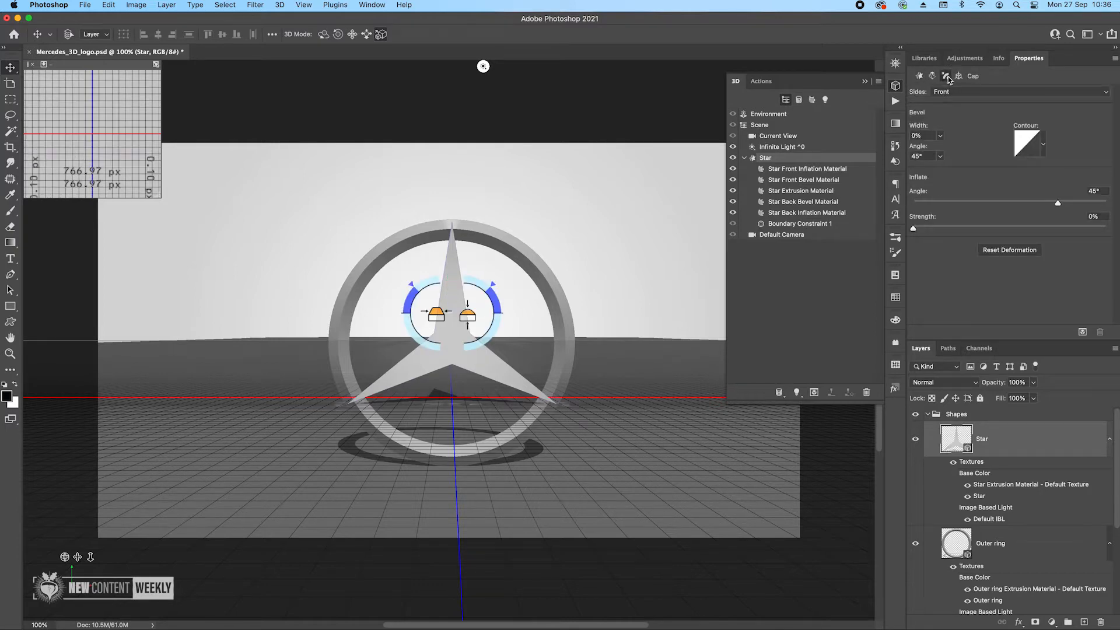
pyautogui.click(971, 92)
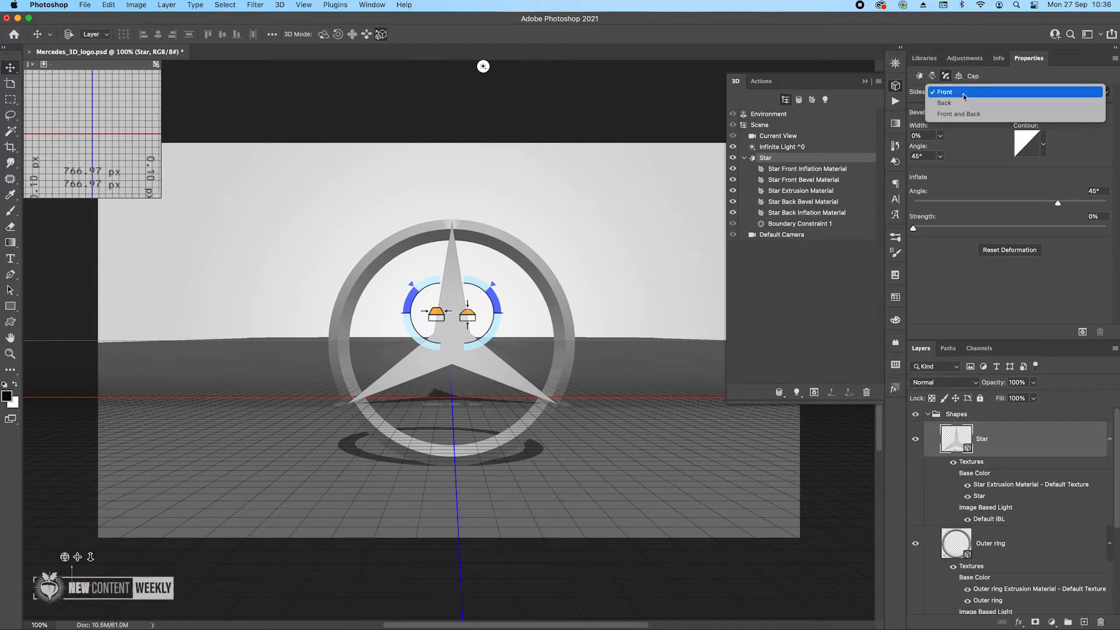
pyautogui.click(962, 115)
pyautogui.click(917, 135)
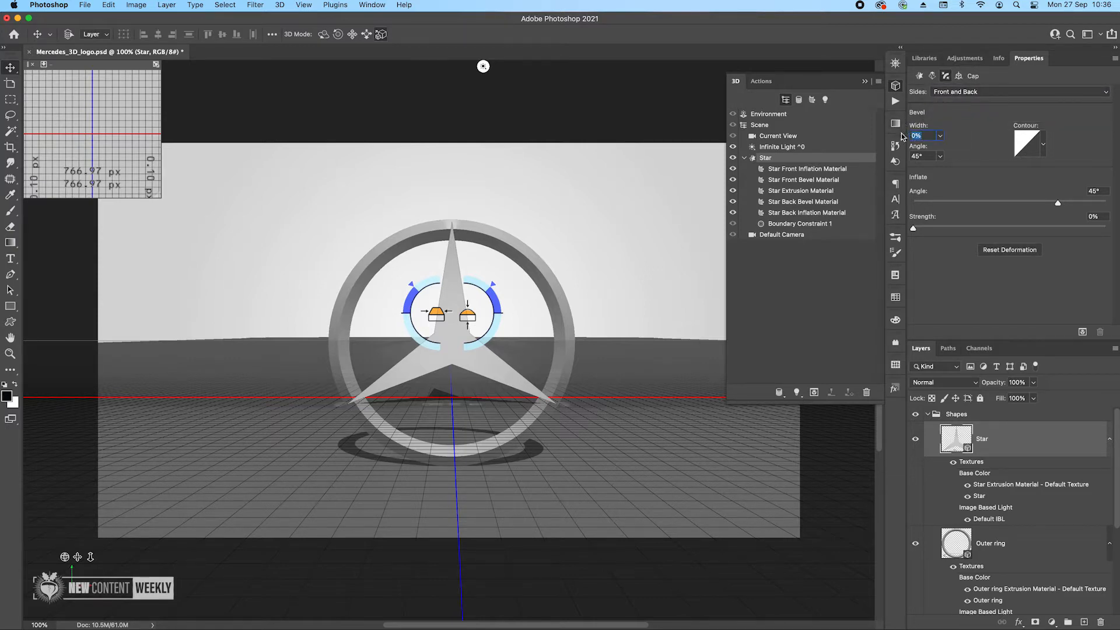
pyautogui.write('100')
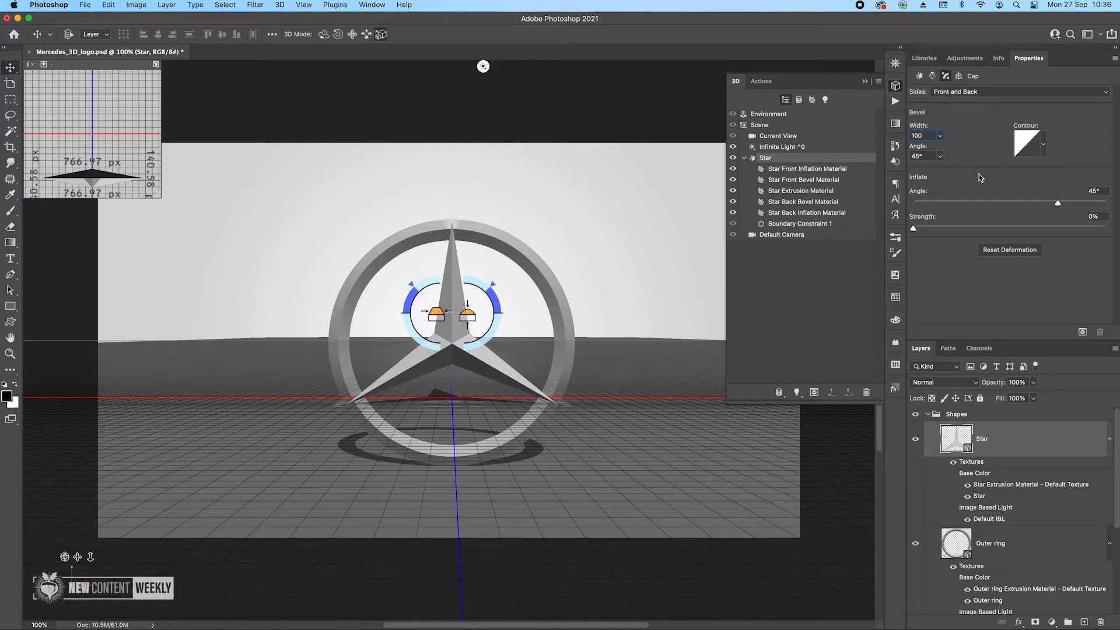
pyautogui.press('Tab')
pyautogui.write('30')
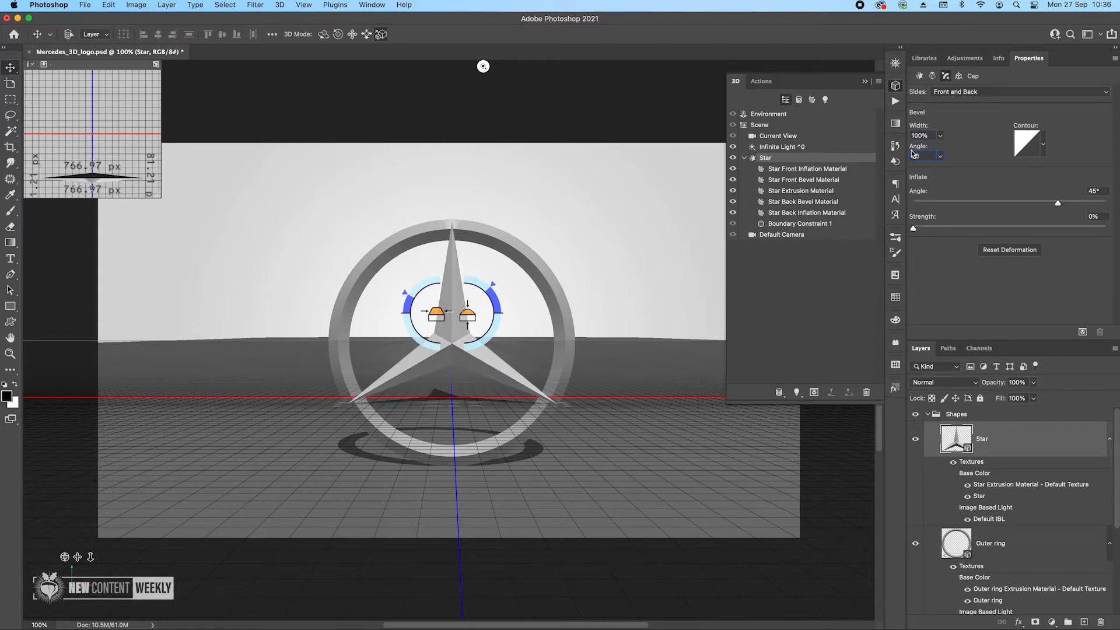
pyautogui.press('Tab')
# - Collapse the texture lists of the Star, Outer ring and Base layers and merge the three into one 3D layer
pyautogui.click(1110, 438)
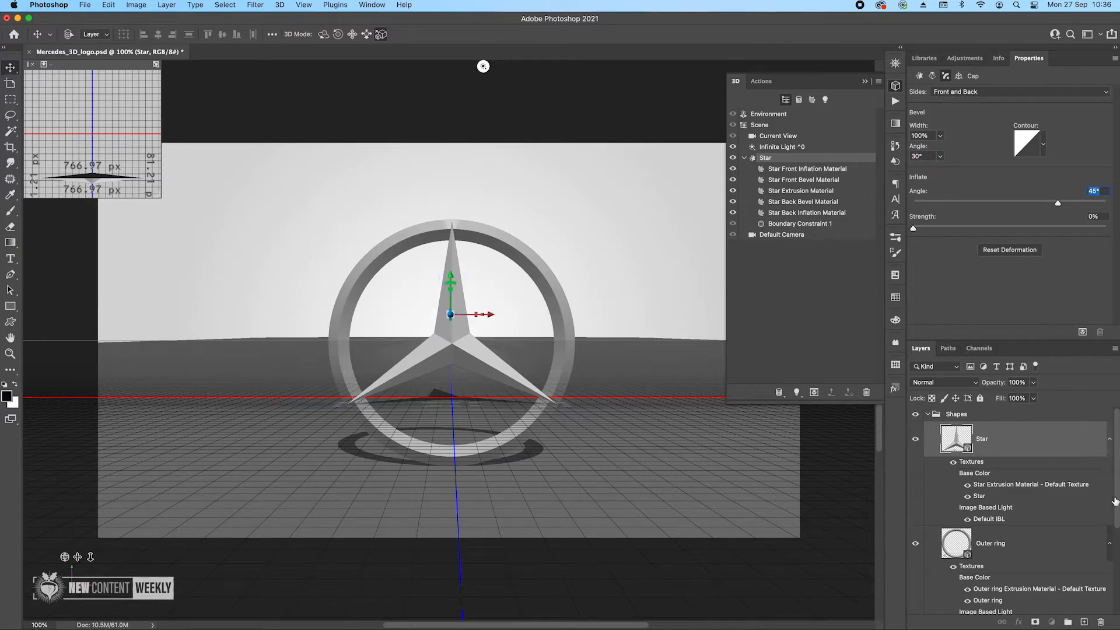
pyautogui.click(1110, 475)
pyautogui.click(1109, 512)
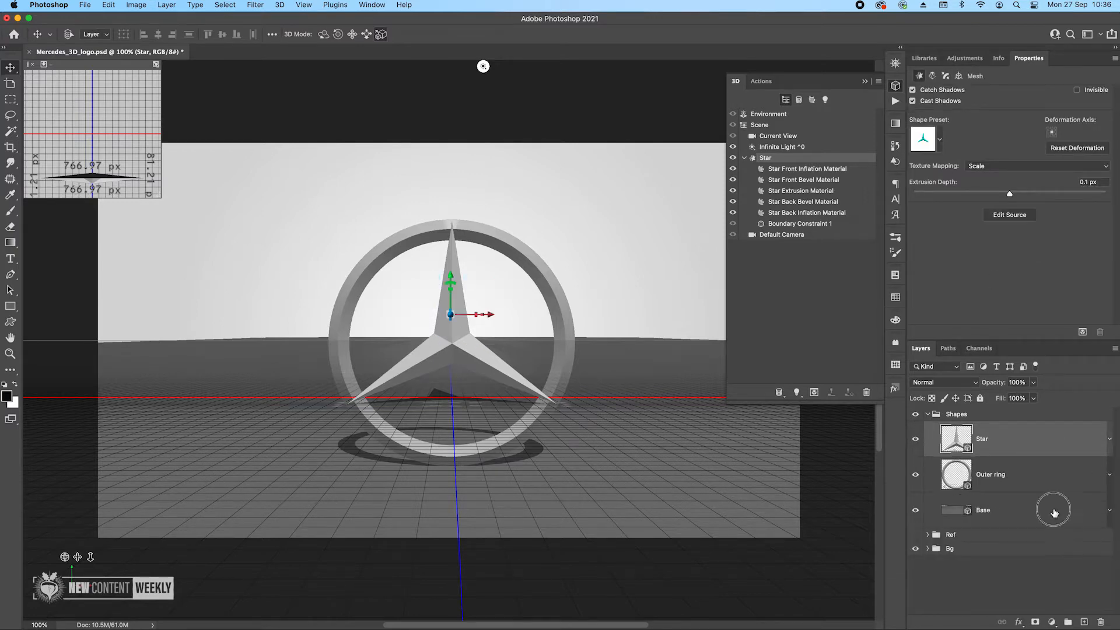
pyautogui.click(1053, 510)
pyautogui.keyDown('shift'); pyautogui.click(1040, 436); pyautogui.keyUp('shift')
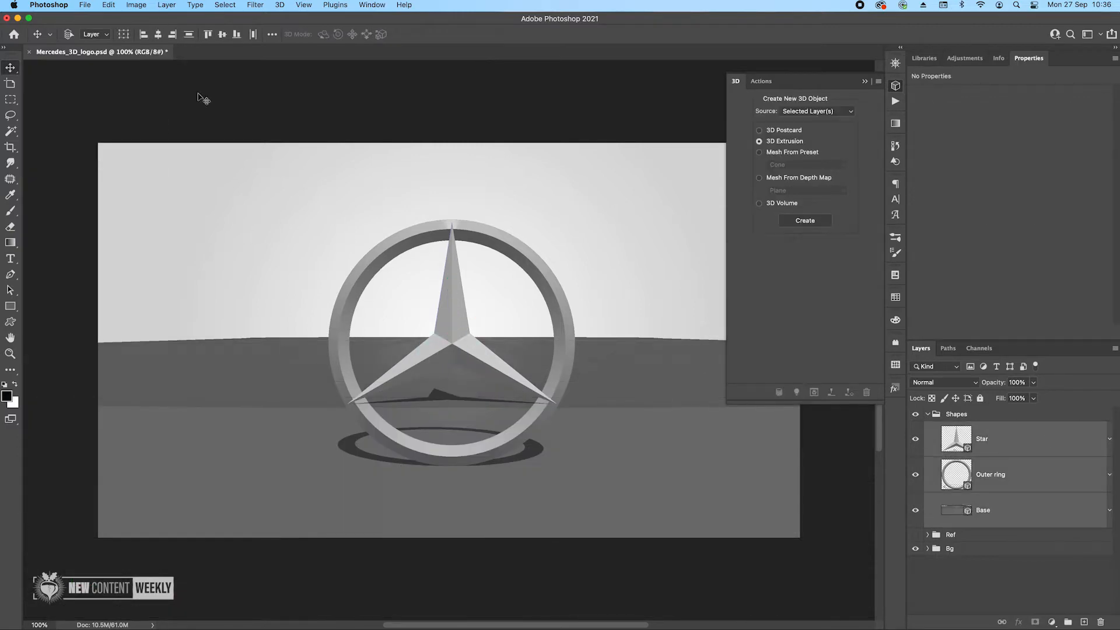
pyautogui.click(280, 6)
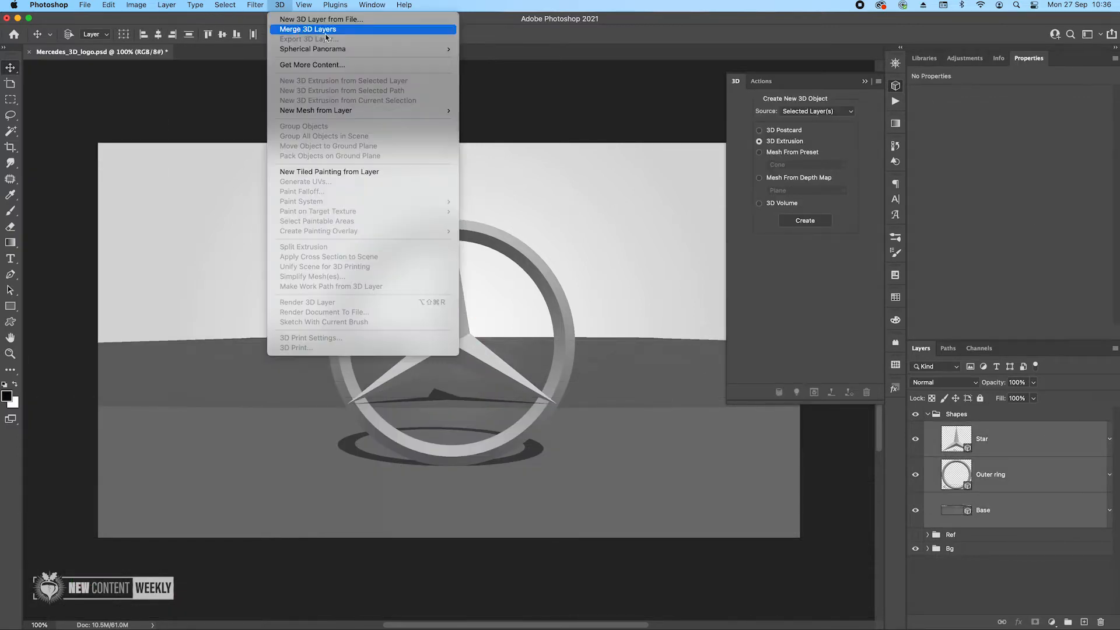
pyautogui.click(351, 30)
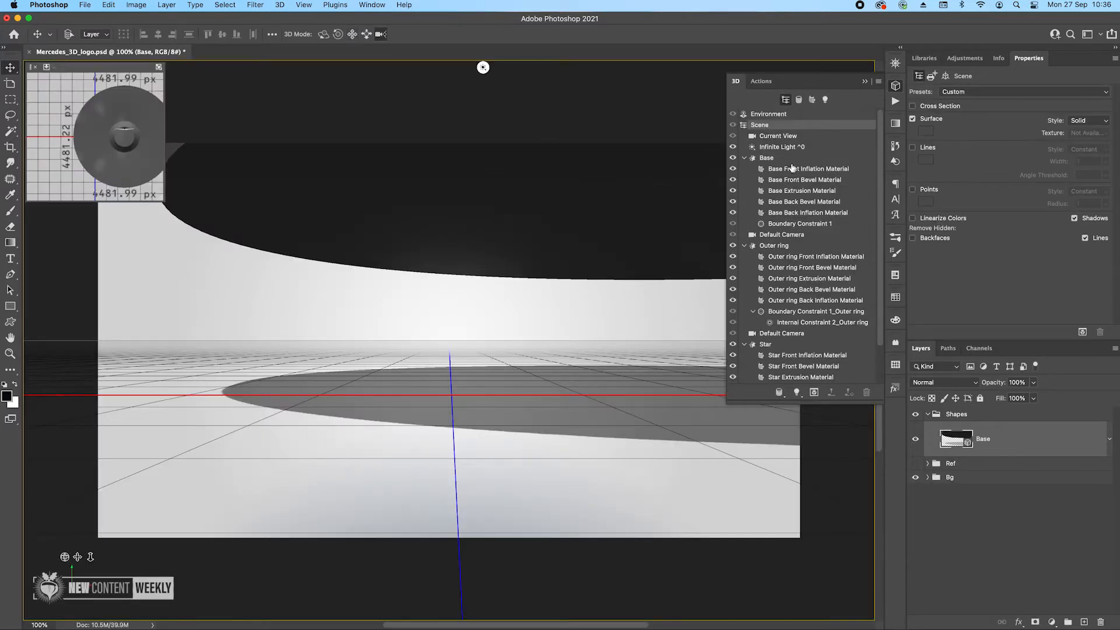
# - Collapse the Base, Outer ring and Star meshes in the scene, select all three and move them to the ground
pyautogui.click(744, 158)
pyautogui.click(744, 180)
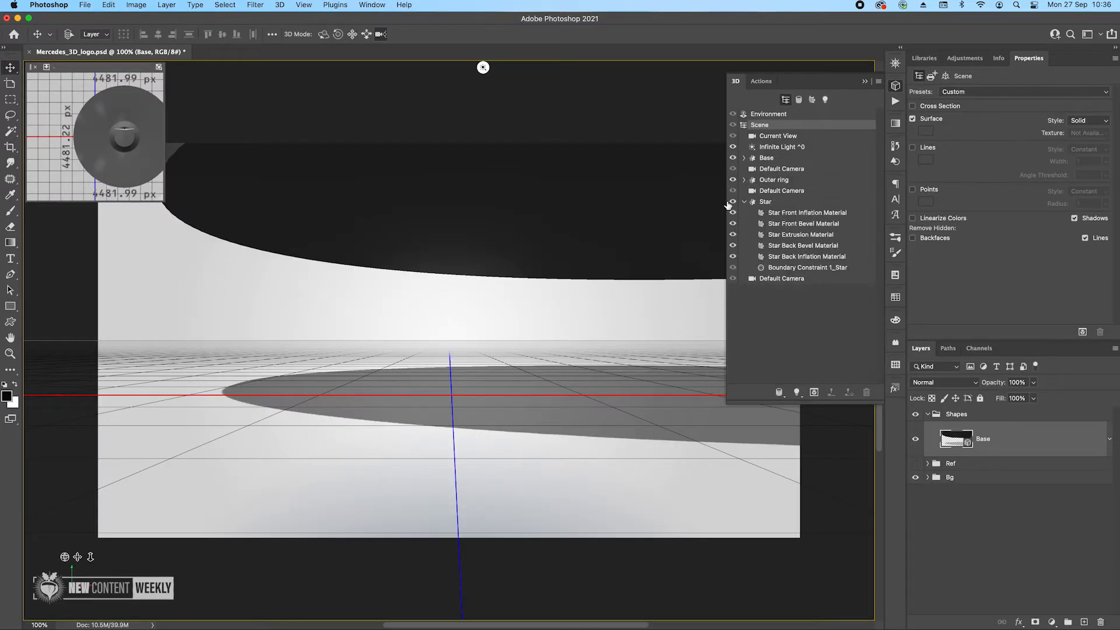
pyautogui.click(744, 202)
pyautogui.click(764, 204)
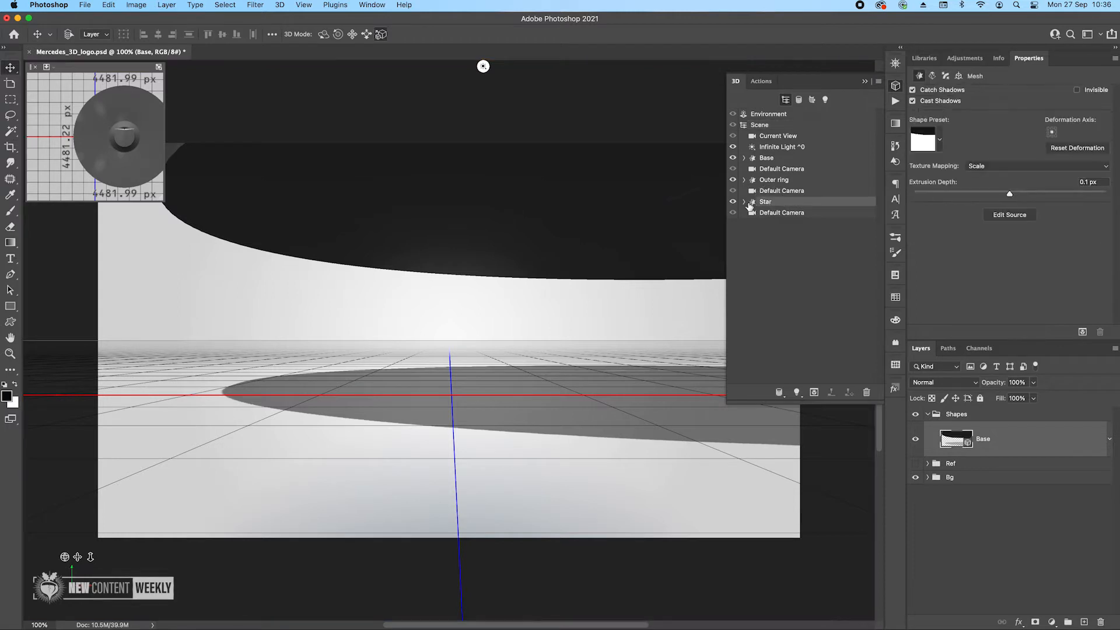
pyautogui.keyDown('shift'); pyautogui.click(764, 182); pyautogui.keyUp('shift')
pyautogui.keyDown('shift'); pyautogui.click(769, 159); pyautogui.keyUp('shift')
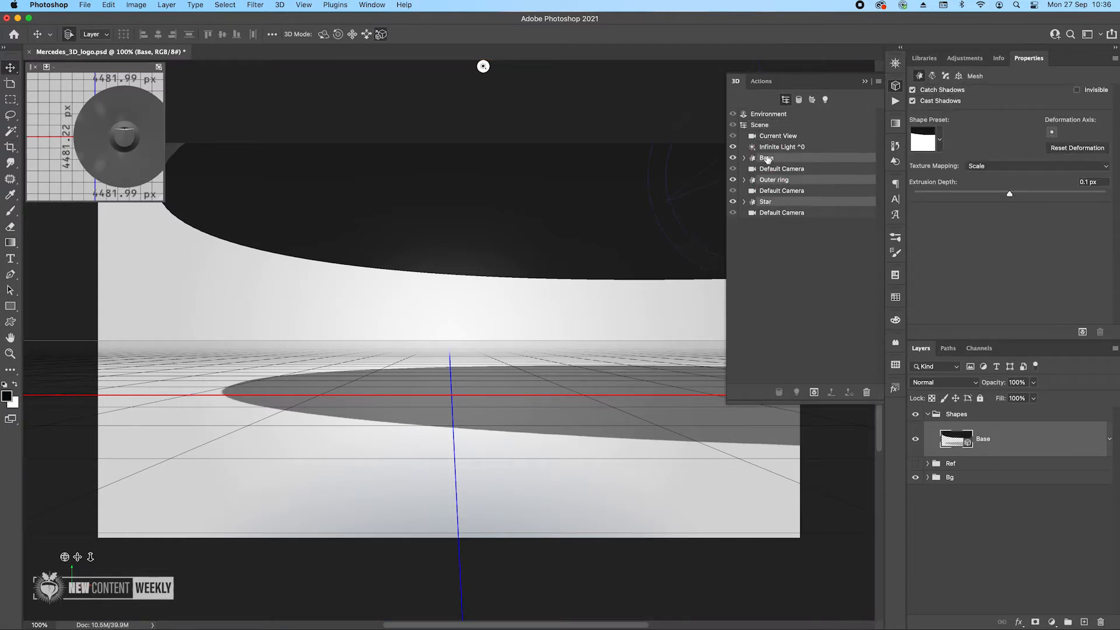
pyautogui.click(959, 76)
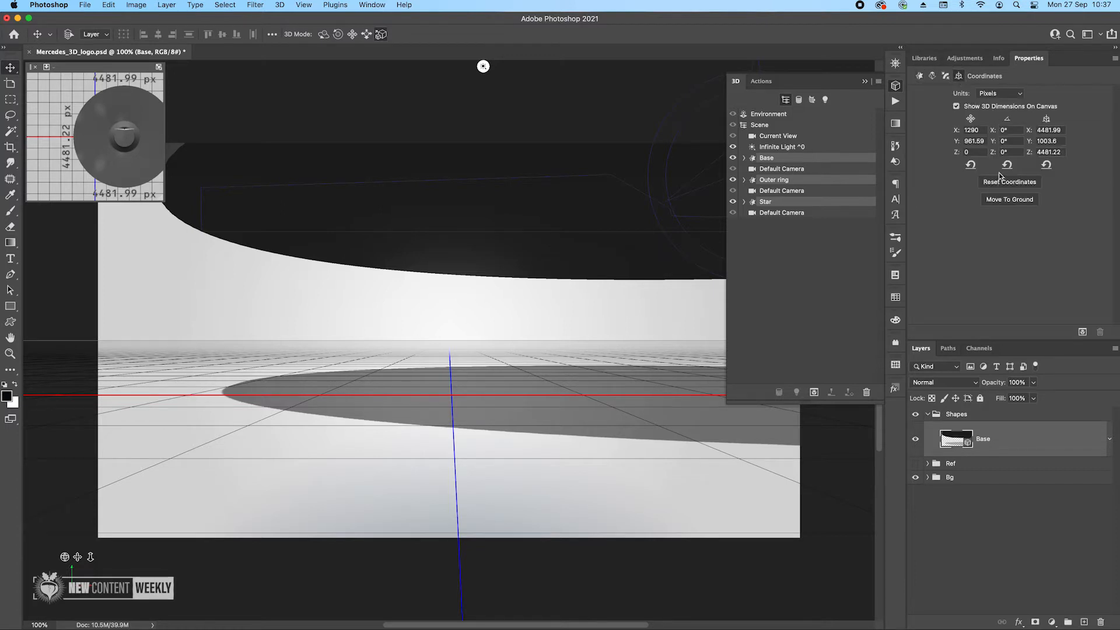
pyautogui.click(1011, 201)
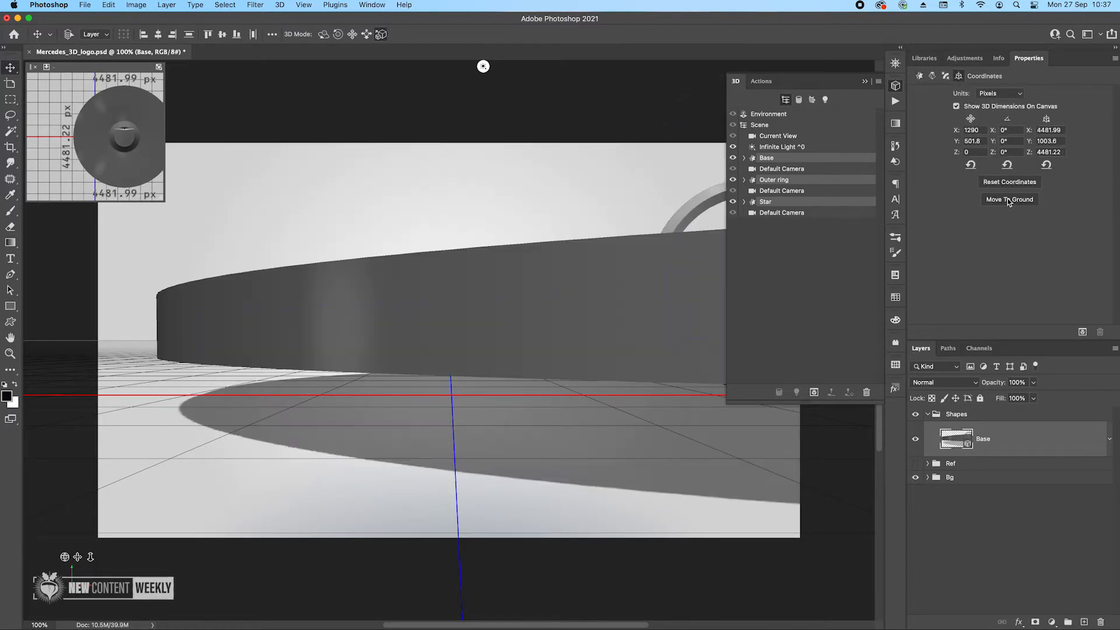
# - Align the three selected meshes on their horizontal and vertical centres and move them along the X axis to about -9.5 px
pyautogui.click(158, 35)
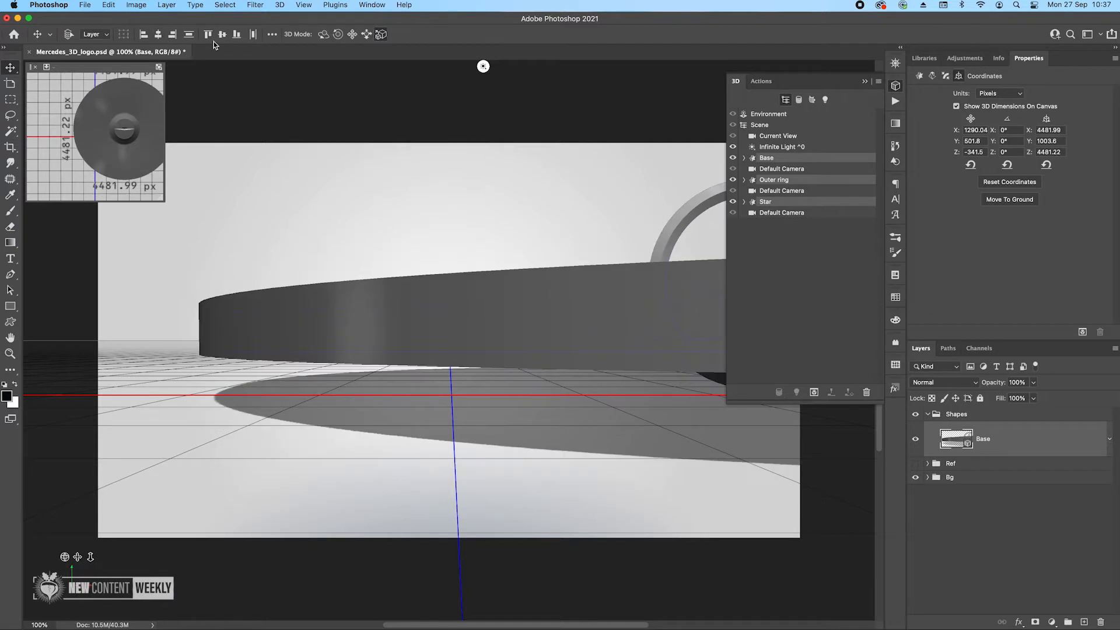
pyautogui.click(221, 35)
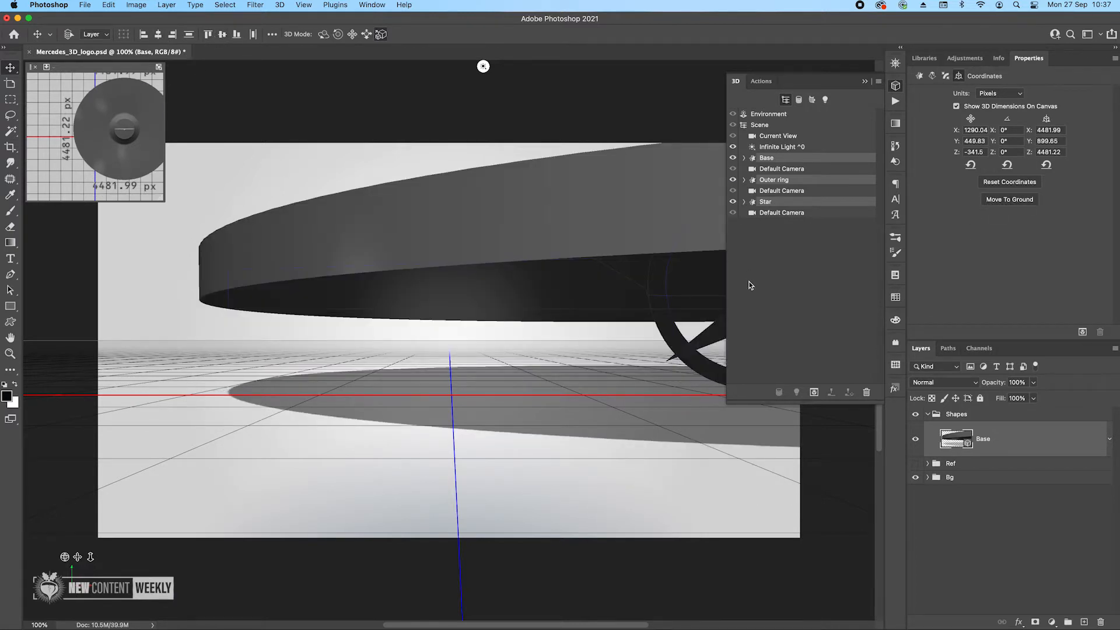
pyautogui.click(865, 81)
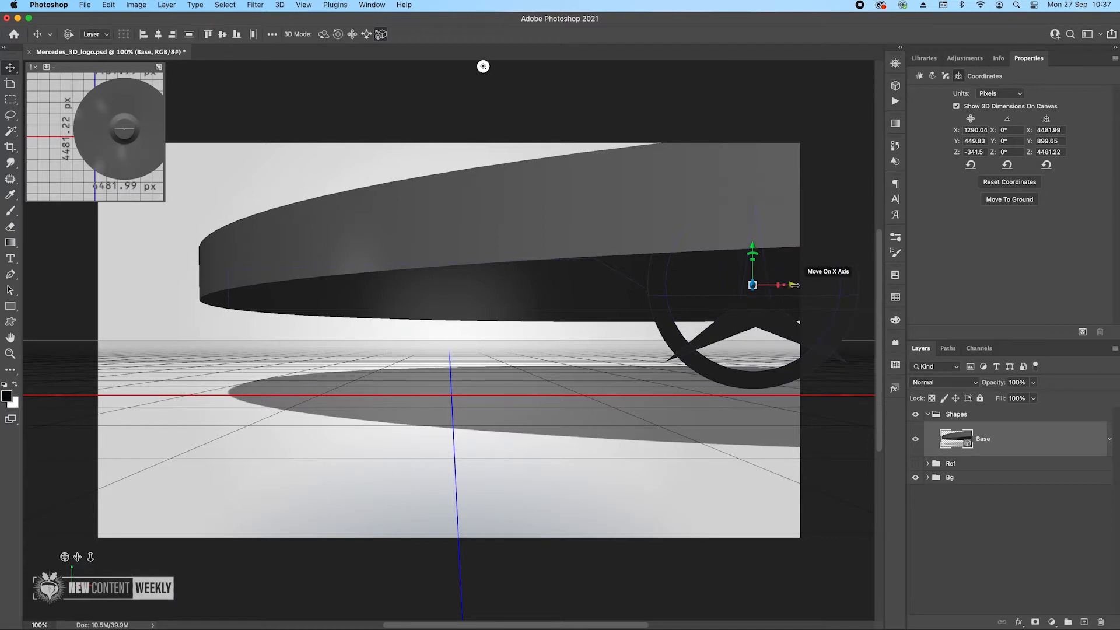
pyautogui.moveTo(782, 285); pyautogui.dragTo(512, 289)
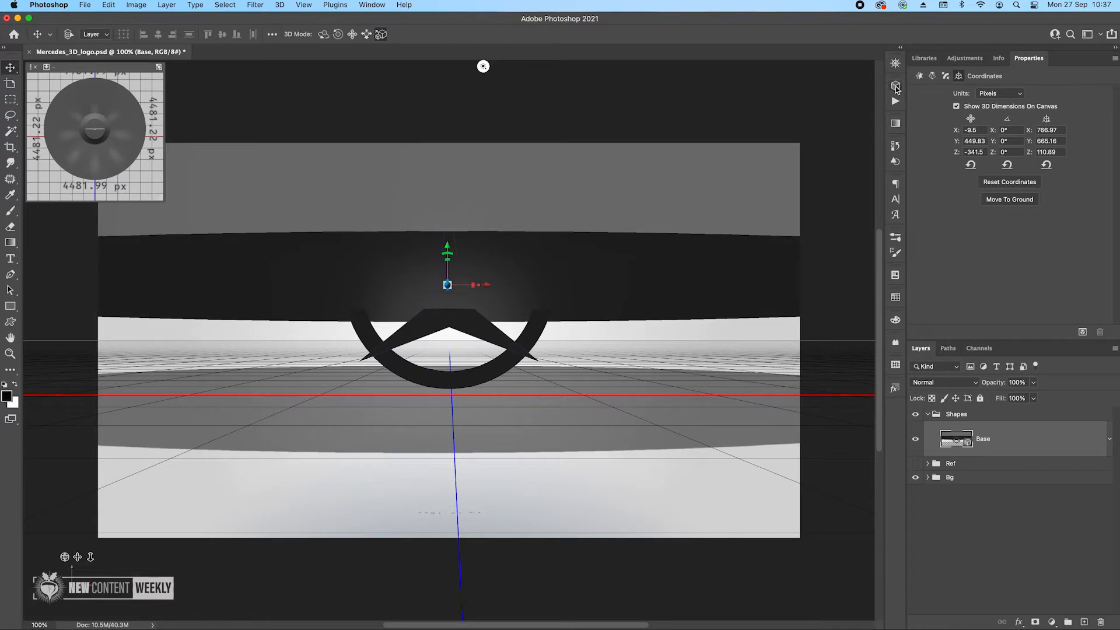
# - Rotate the Base mesh to -90° around the X axis
pyautogui.click(896, 87)
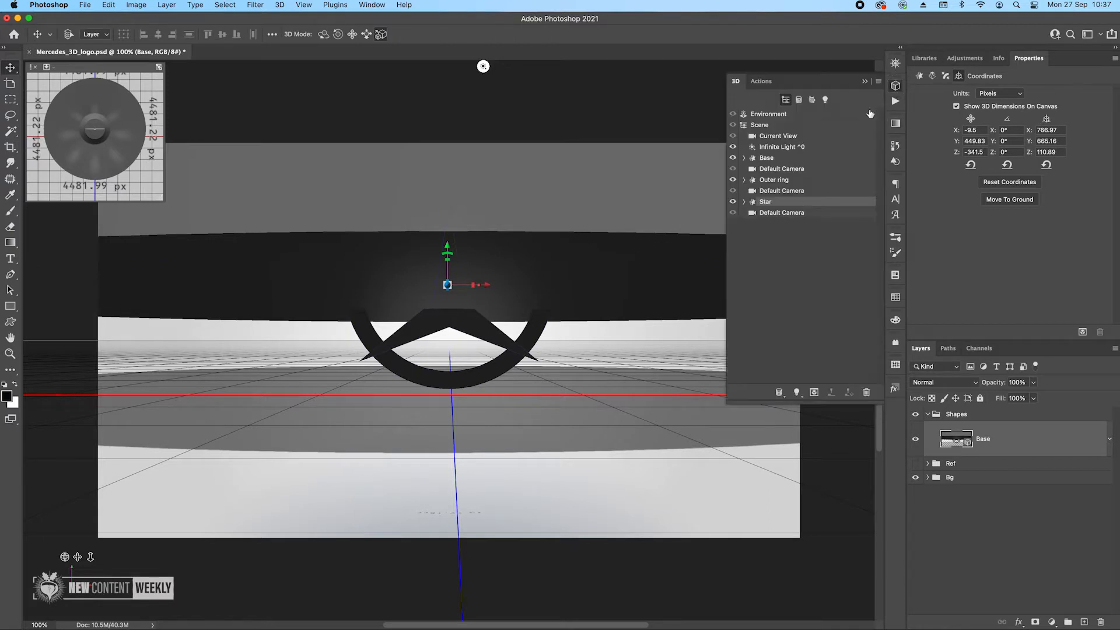
pyautogui.click(767, 158)
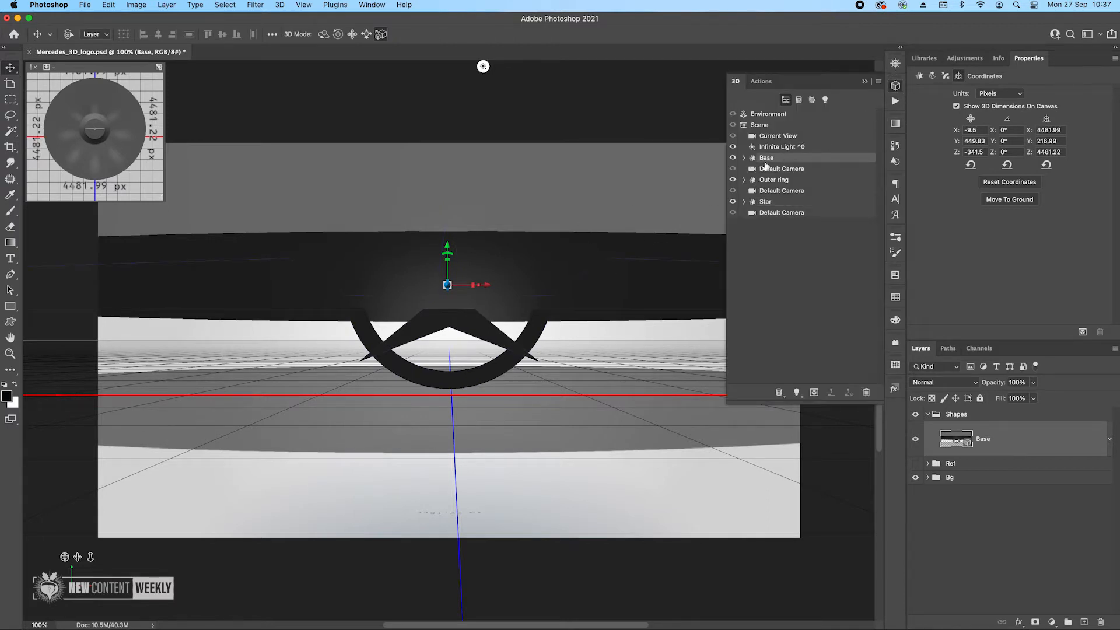
pyautogui.click(1018, 130)
pyautogui.write('-90')
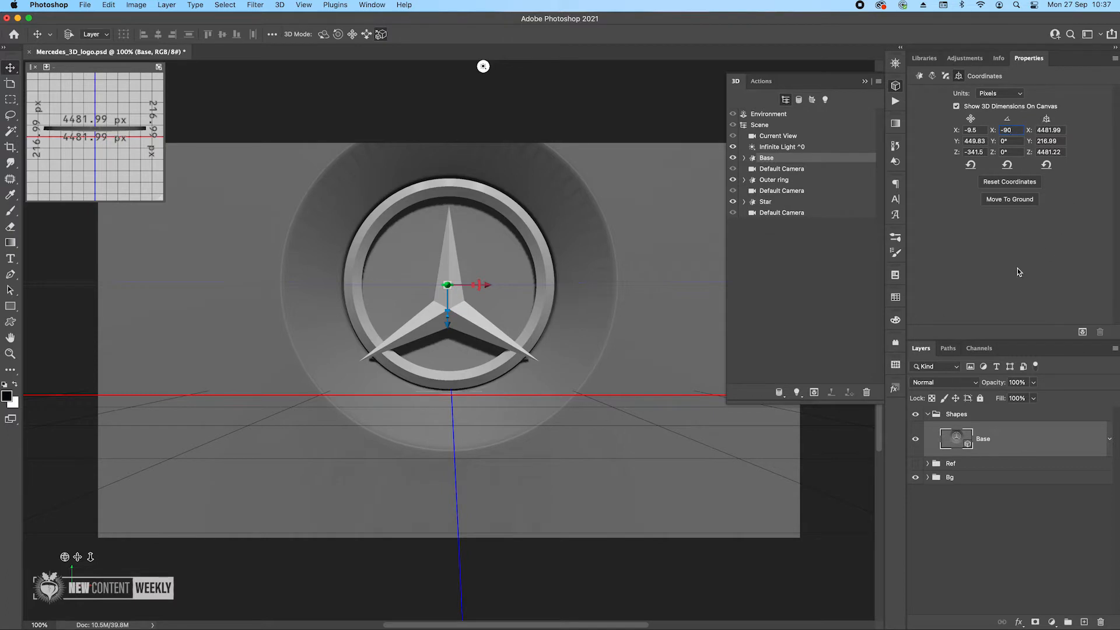
# - Move the Star mesh inside the outer ring to about 555 px on Y and -365 px on Z
pyautogui.click(767, 202)
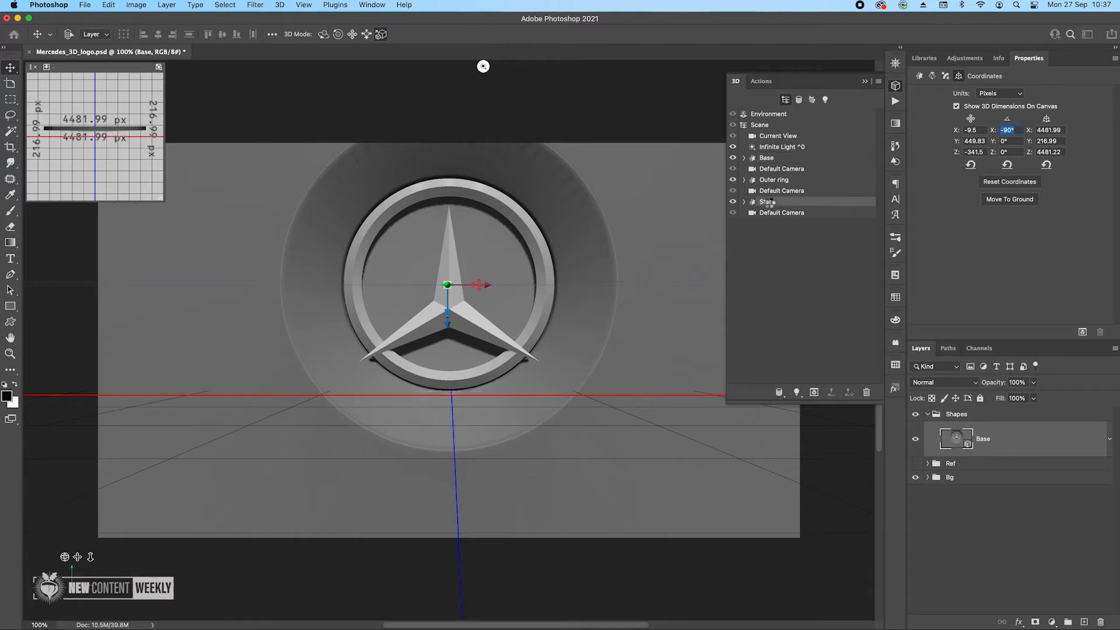
pyautogui.moveTo(450, 244); pyautogui.dragTo(454, 235)
pyautogui.moveTo(64, 556); pyautogui.dragTo(114, 548)
pyautogui.moveTo(473, 279); pyautogui.dragTo(466, 270)
pyautogui.moveTo(443, 225); pyautogui.dragTo(443, 223)
pyautogui.moveTo(443, 223); pyautogui.dragTo(444, 223)
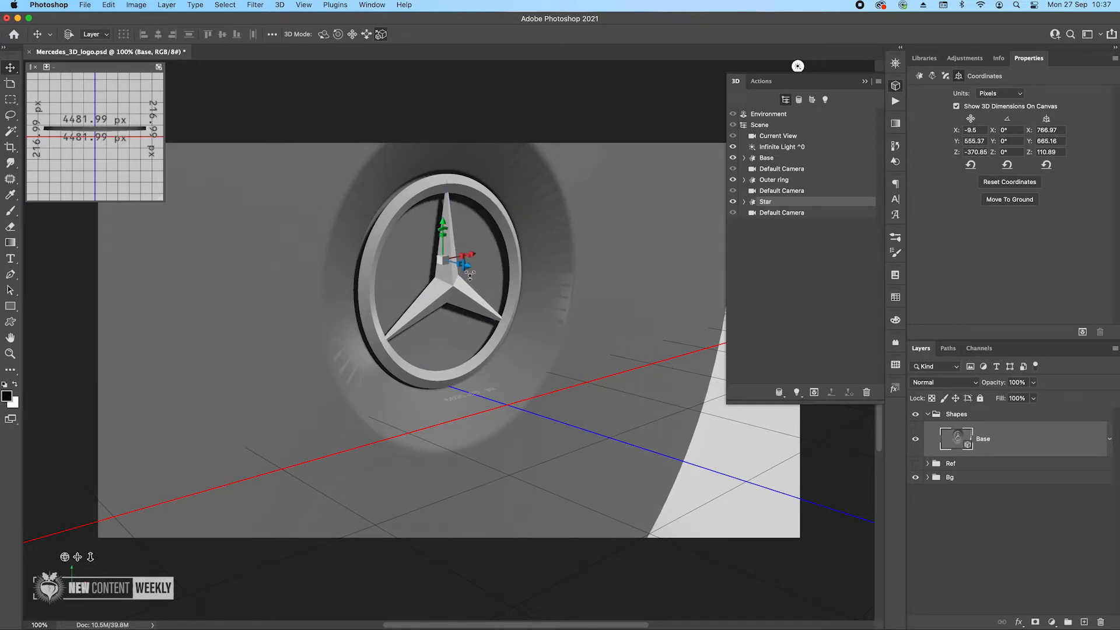
pyautogui.moveTo(467, 270)
pyautogui.mouseDown()
pyautogui.moveTo(457, 259)
pyautogui.moveTo(468, 268)
pyautogui.mouseUp()
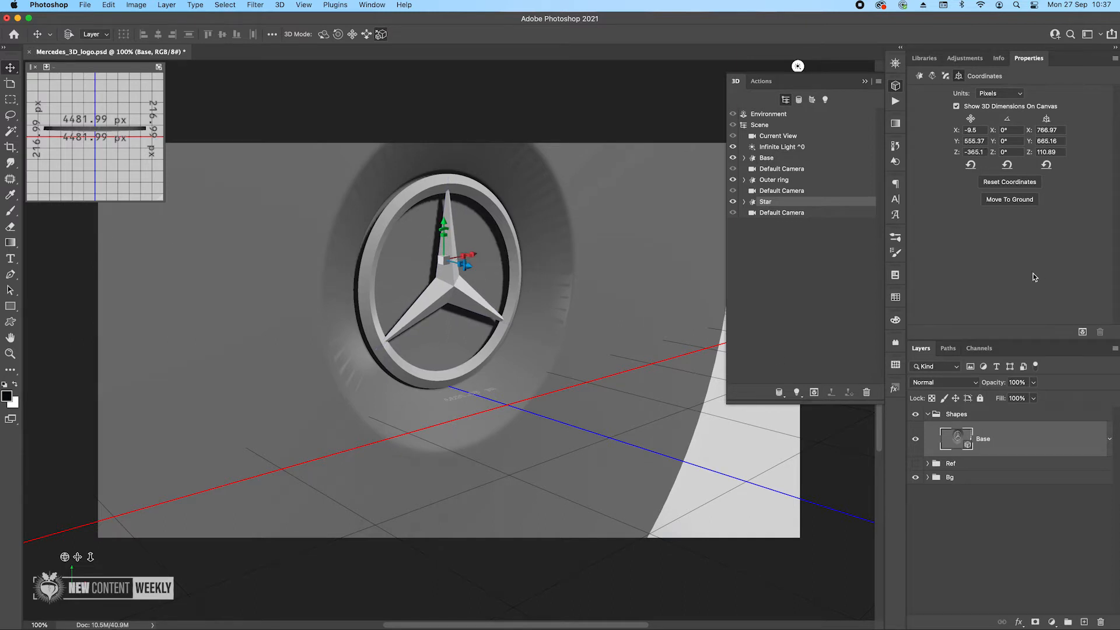
# - Export the 3D layer in Wavefront|OBJ format to the 3D folder as Mercedes_3D_logo2.obj
pyautogui.click(280, 6)
pyautogui.click(307, 40)
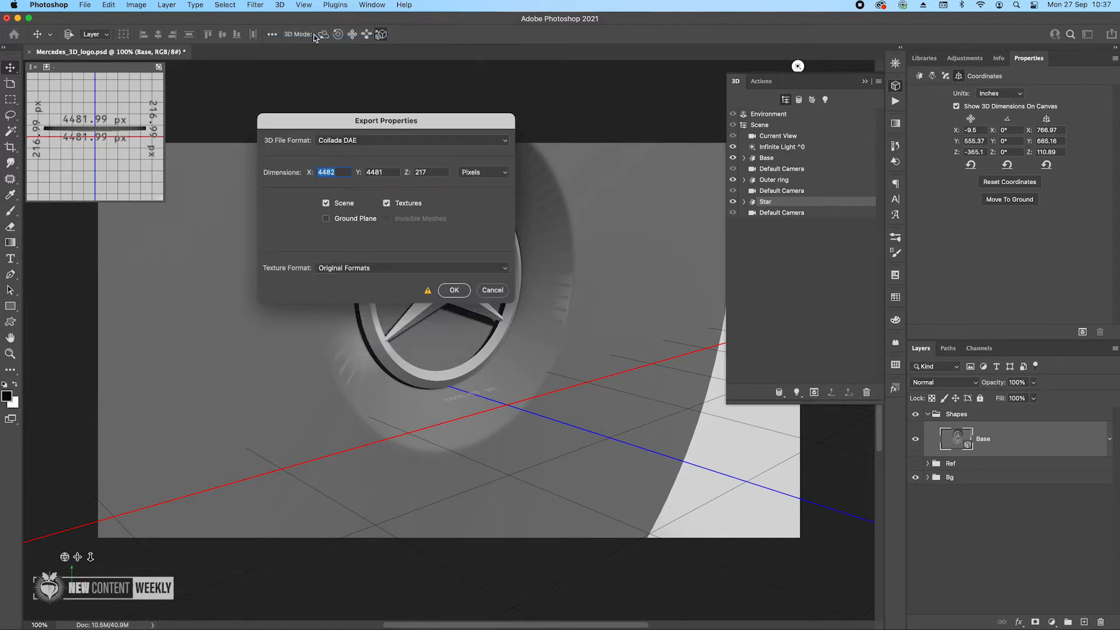
pyautogui.click(388, 141)
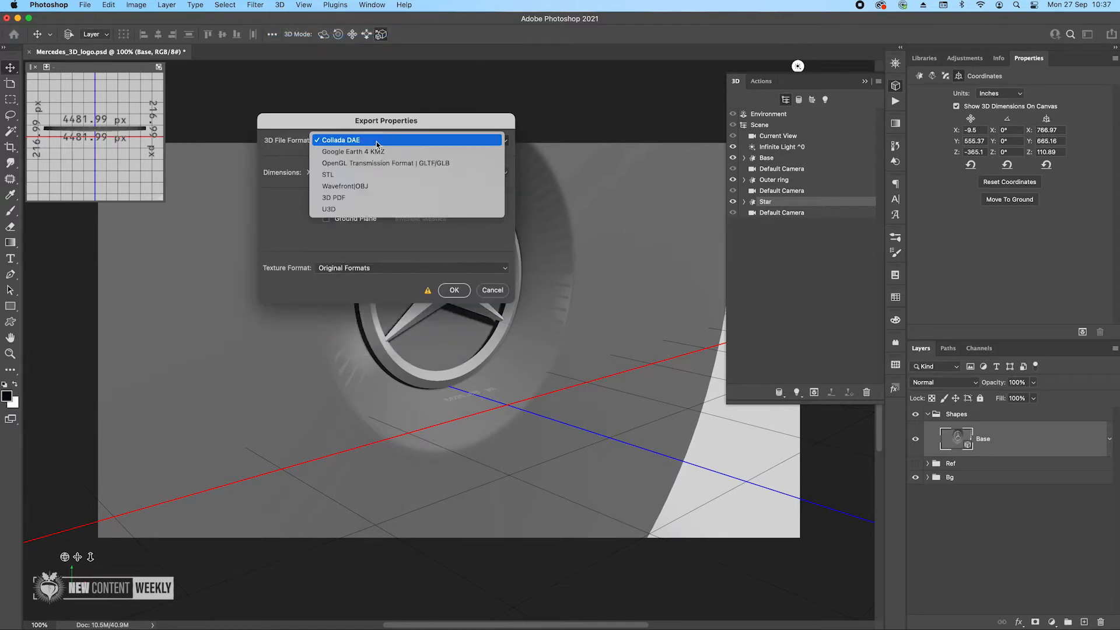
pyautogui.click(345, 186)
pyautogui.click(455, 290)
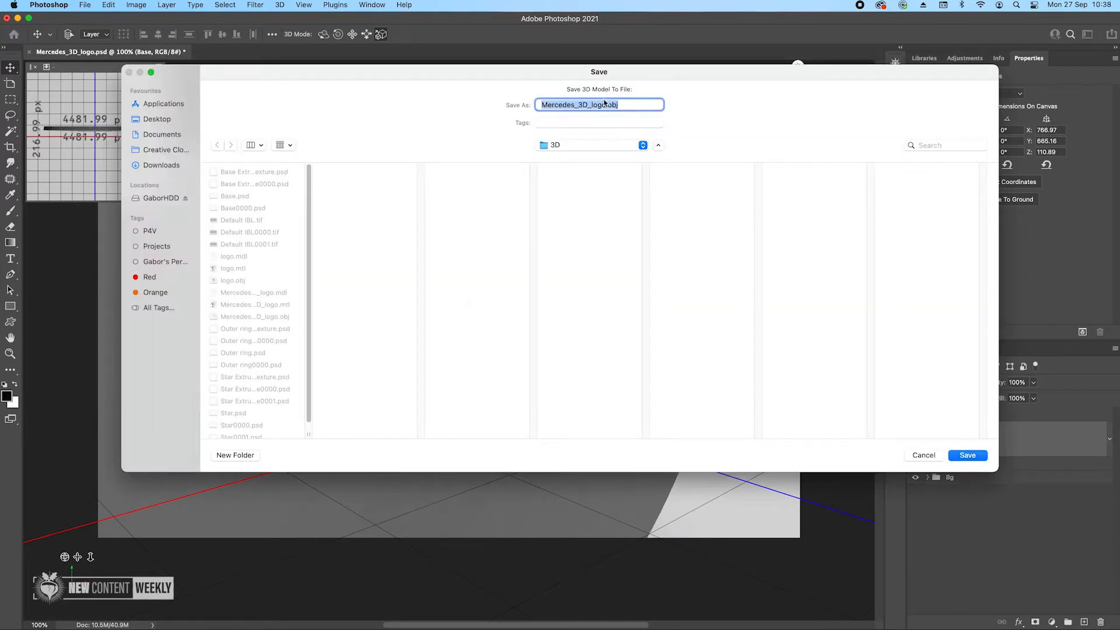
pyautogui.click(604, 104)
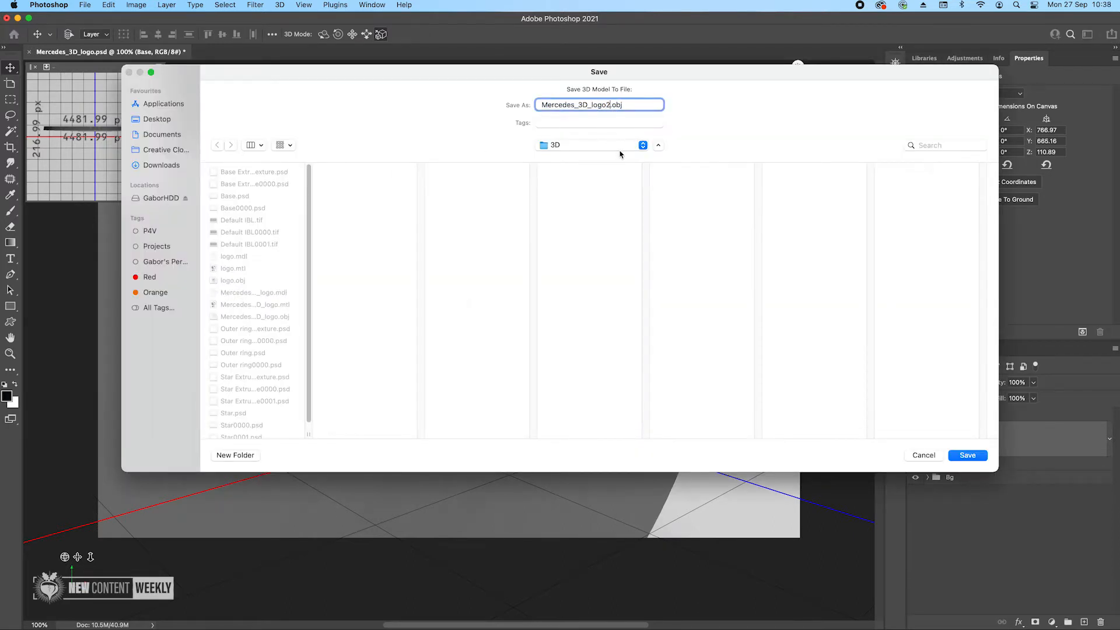
pyautogui.press('Return')
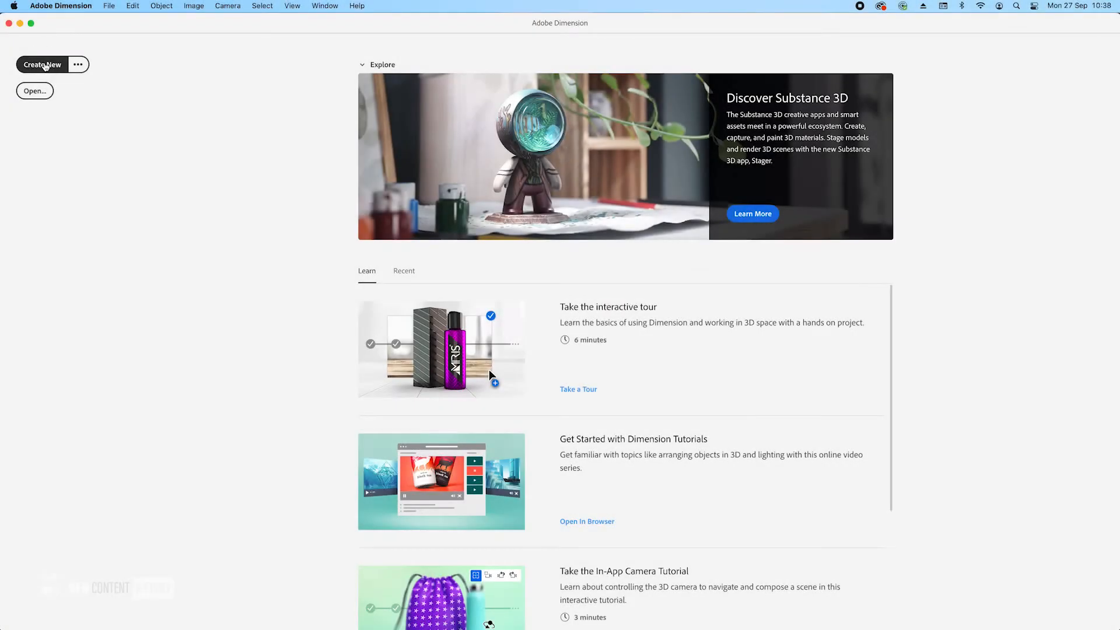
# - In Adobe Dimension, create a new document with a 2,560 by 1,440 px canvas and fit it in the window
pyautogui.click(44, 65)
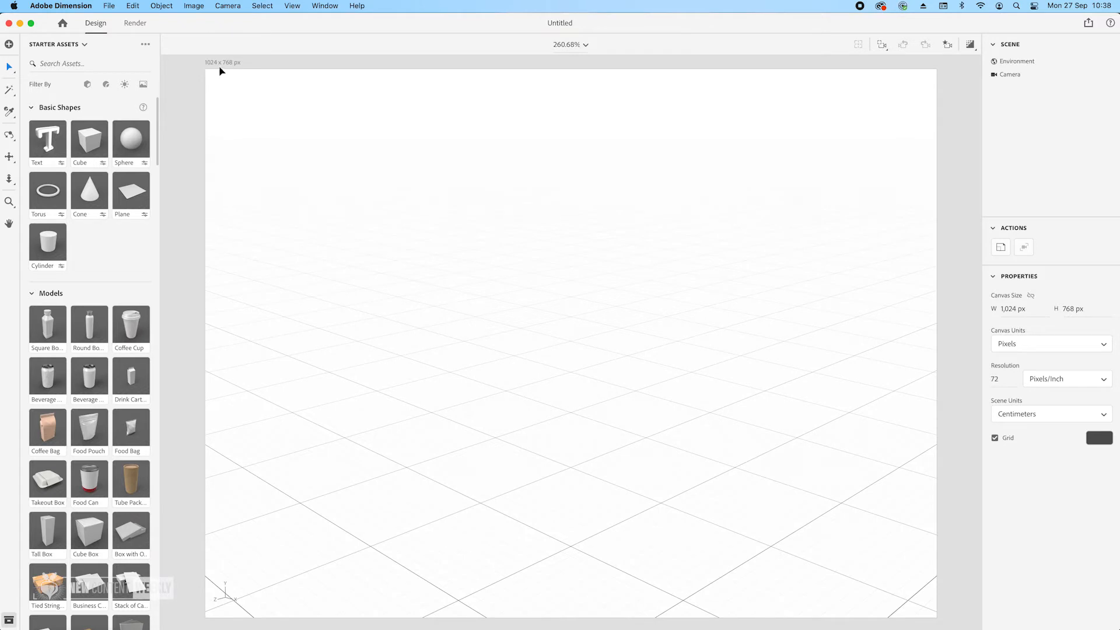
pyautogui.click(221, 66)
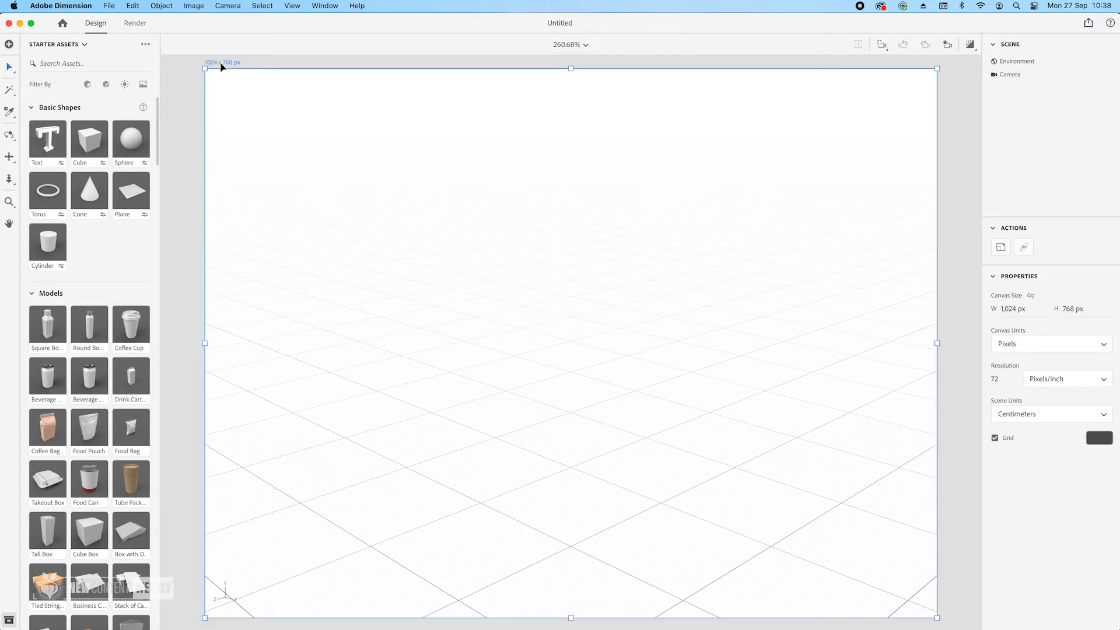
pyautogui.click(1020, 311)
pyautogui.write('2560')
pyautogui.press('Tab')
pyautogui.write('1')
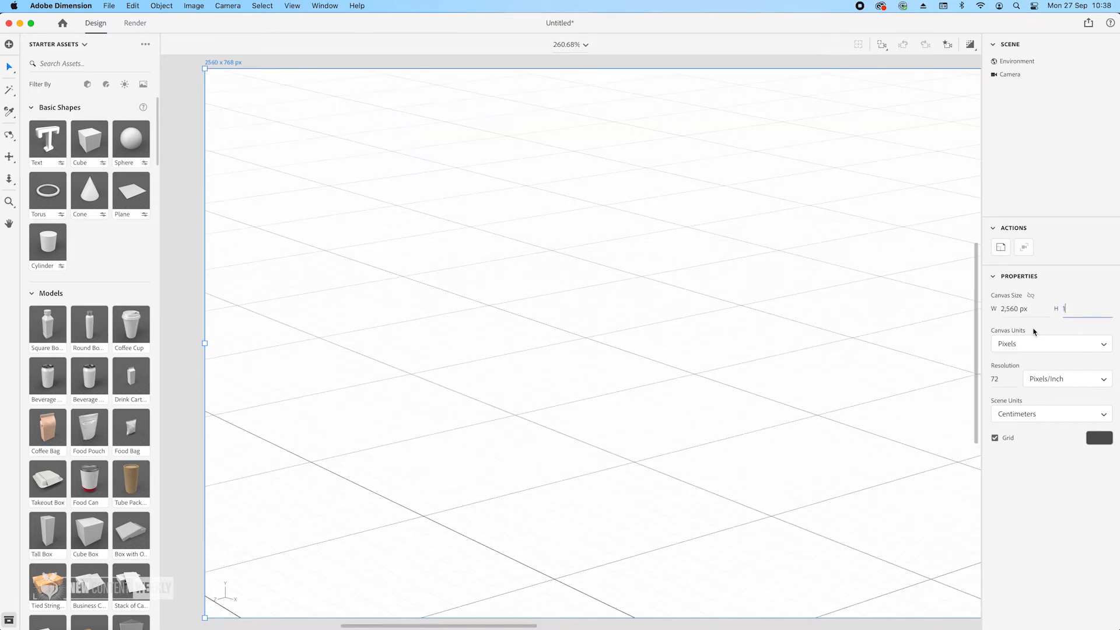
pyautogui.write(',440')
pyautogui.press('Tab')
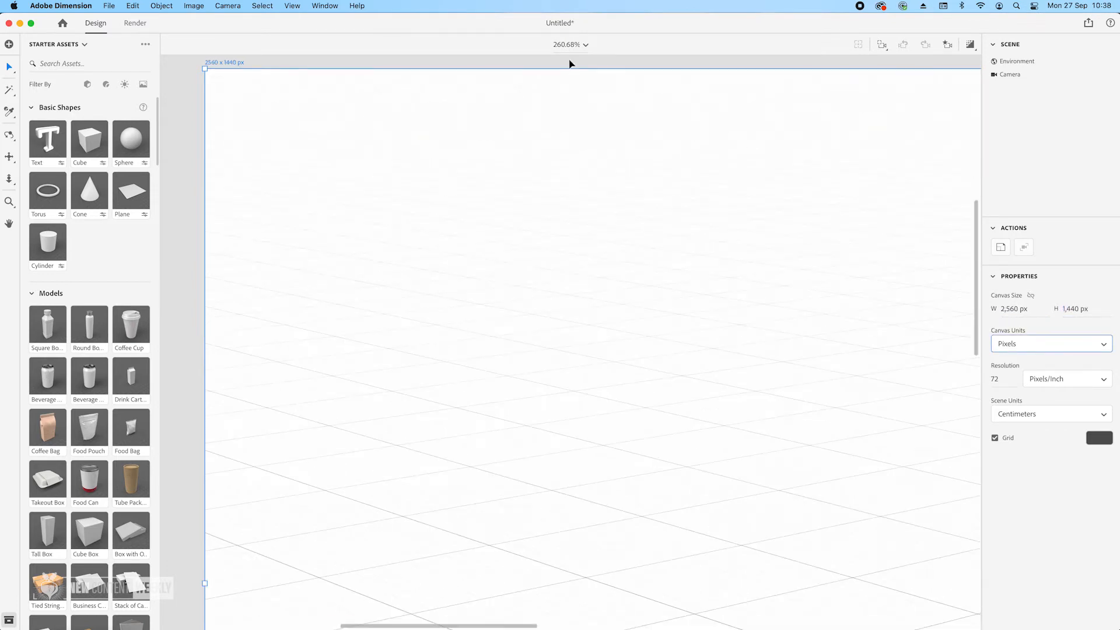
pyautogui.click(589, 46)
pyautogui.click(557, 68)
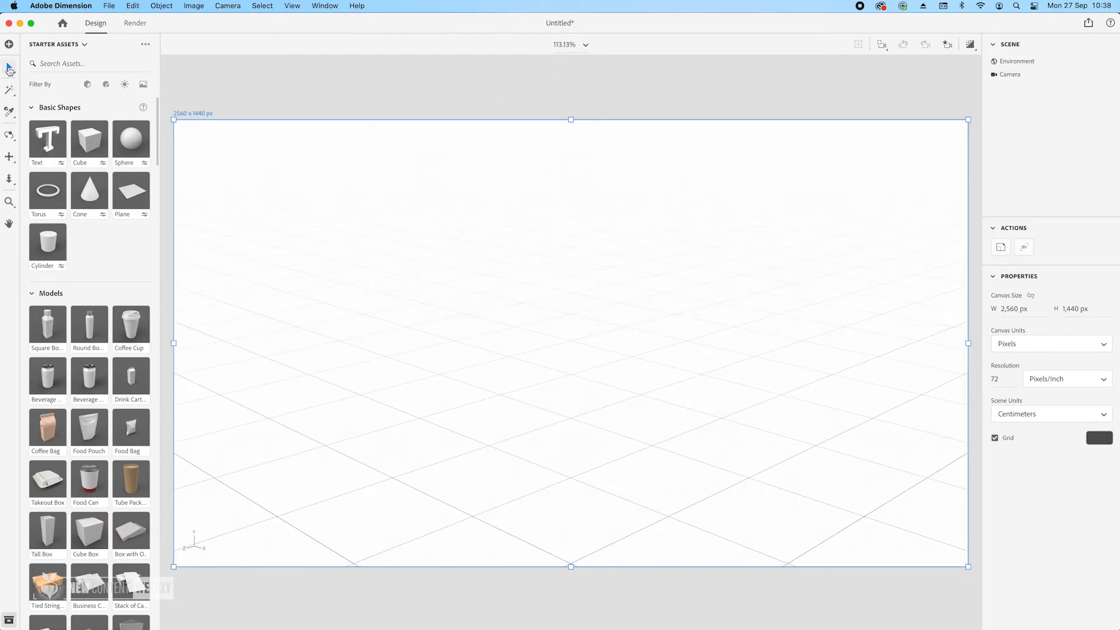
# - Import the 3D model Mercedes_3D_logo2.obj from the 3D folder of Mercedes_logo
pyautogui.click(8, 43)
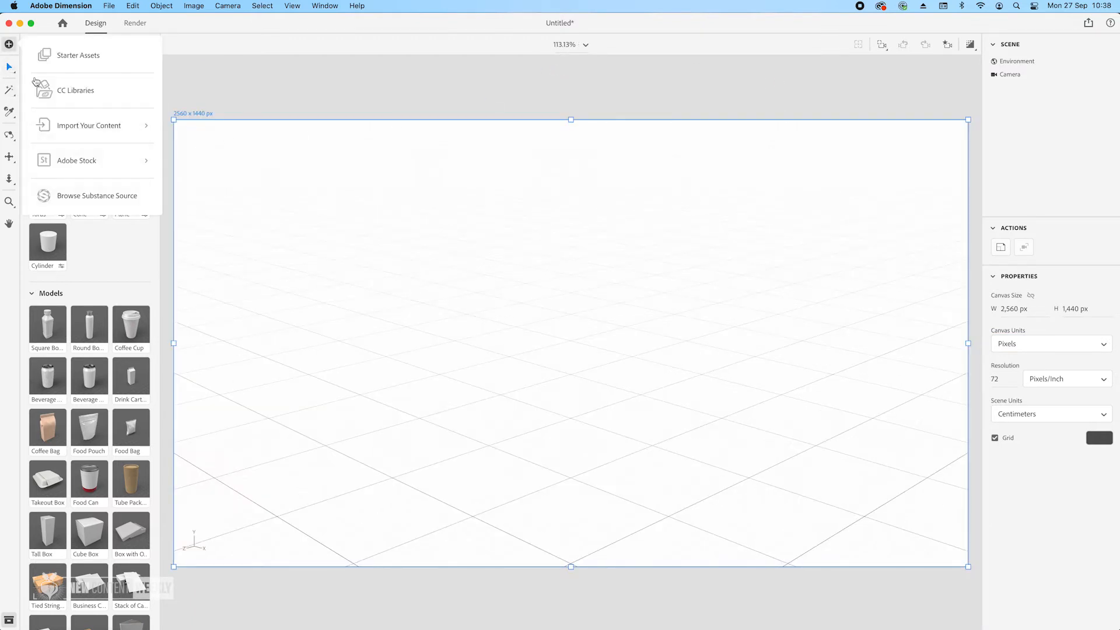
pyautogui.click(113, 128)
pyautogui.click(58, 68)
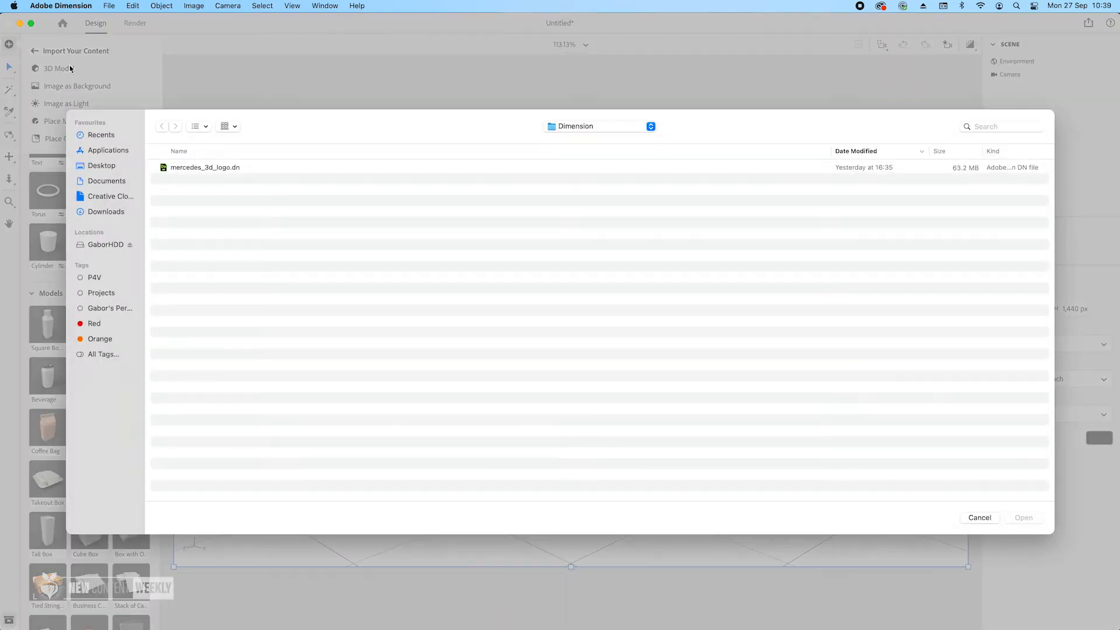
pyautogui.click(595, 126)
pyautogui.click(594, 152)
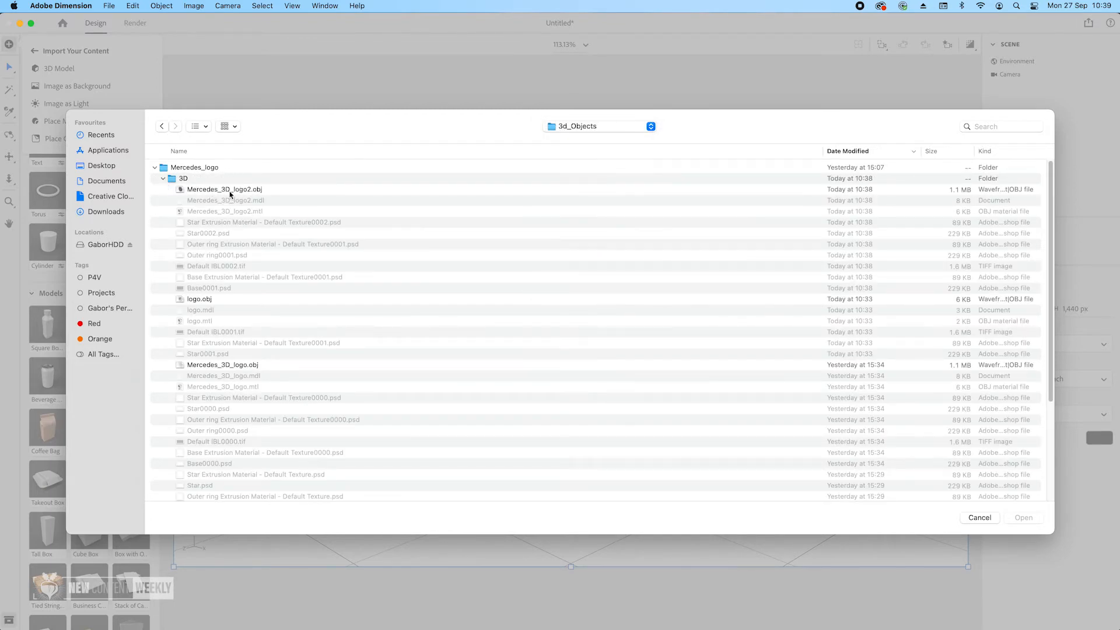
pyautogui.click(230, 190)
pyautogui.click(1028, 521)
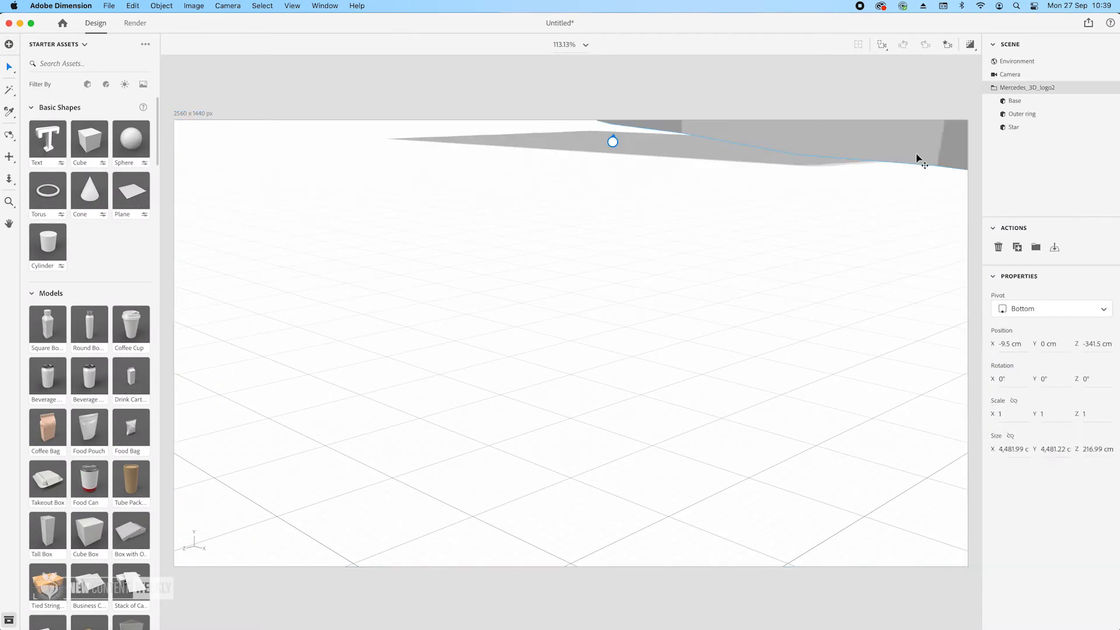
# - Frame the whole imported Mercedes_3D_logo2 group in the camera view and select its Base model
pyautogui.click(882, 46)
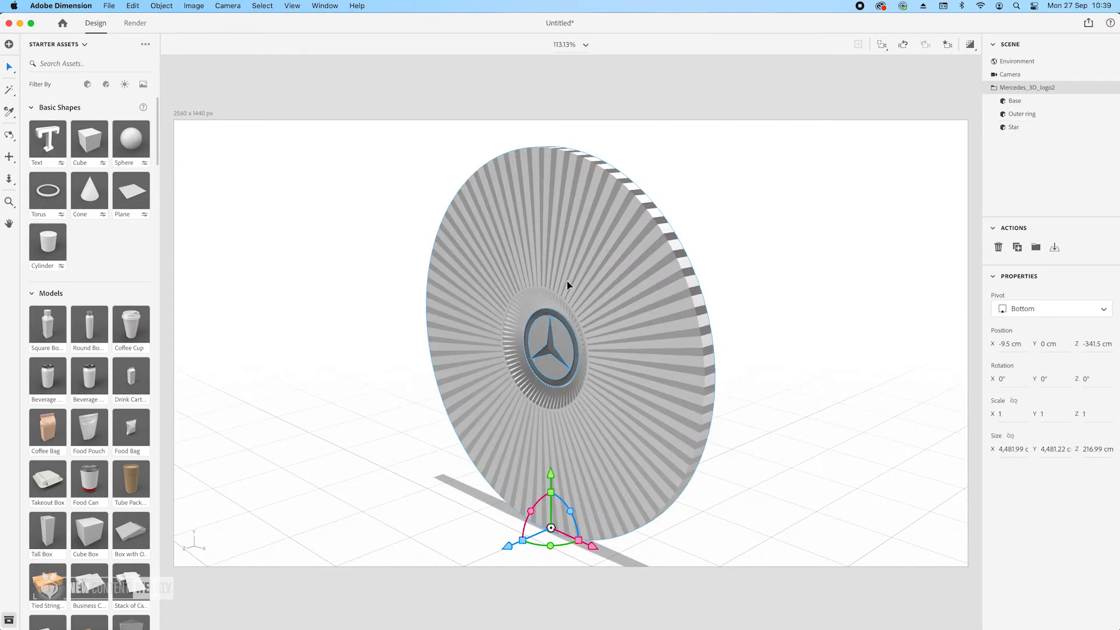
pyautogui.click(1037, 103)
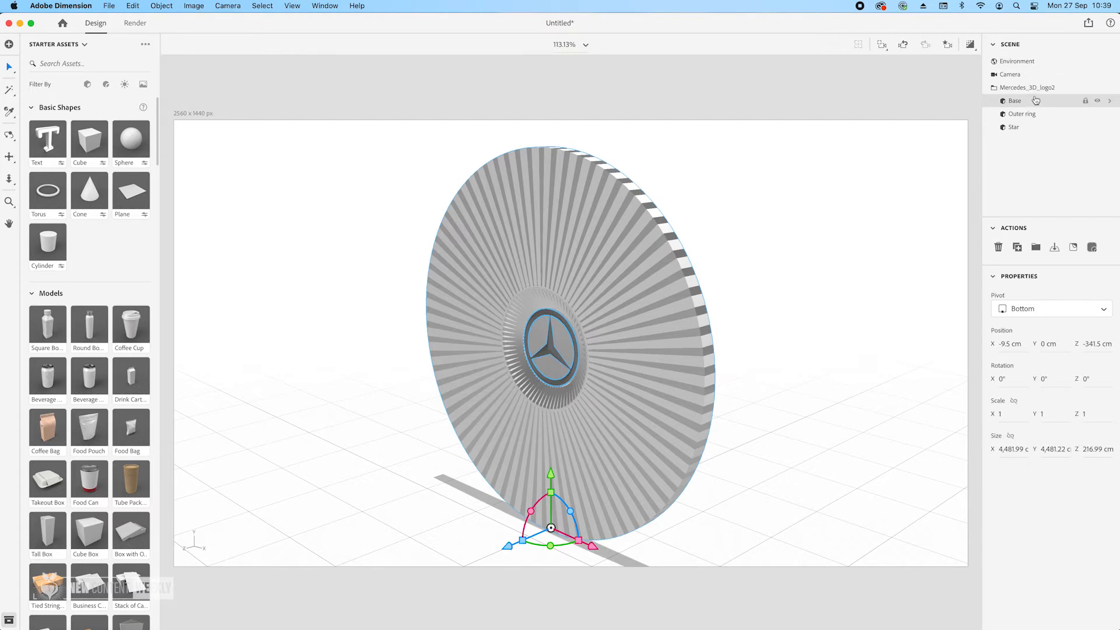
pyautogui.click(163, 7)
pyautogui.click(194, 169)
# - Compose a slightly angled close-up camera view of the star and outer ring and bookmark that view
pyautogui.click(412, 467)
pyautogui.moveTo(412, 467); pyautogui.dragTo(608, 350)
pyautogui.scroll(3, 531, 361)
pyautogui.scroll(5, 532, 360)
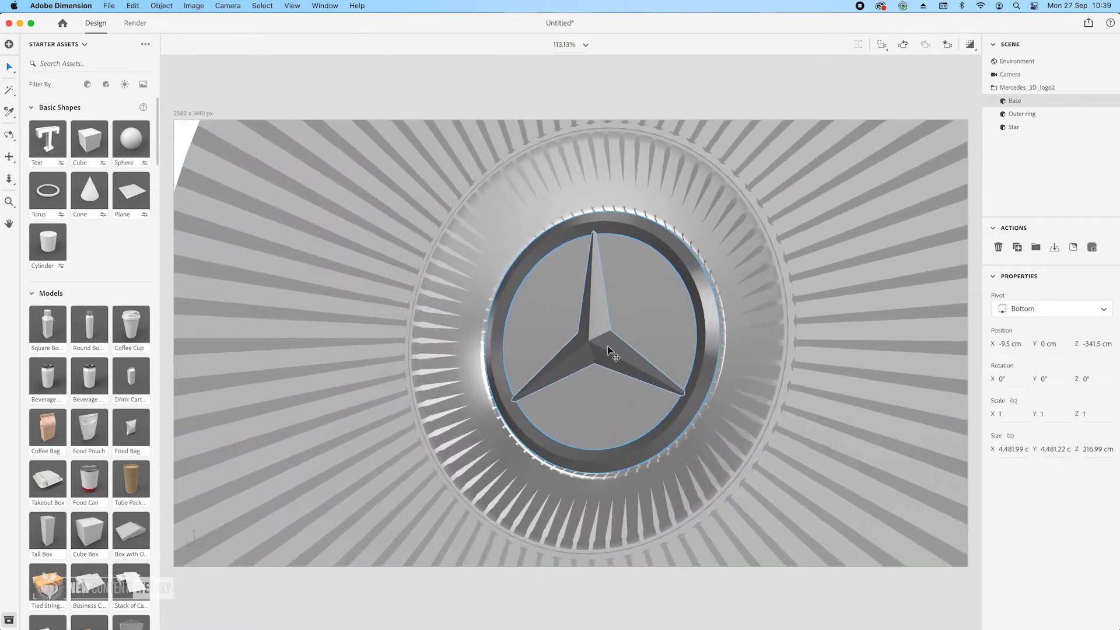
pyautogui.scroll(4, 606, 350)
pyautogui.scroll(-2, 599, 344)
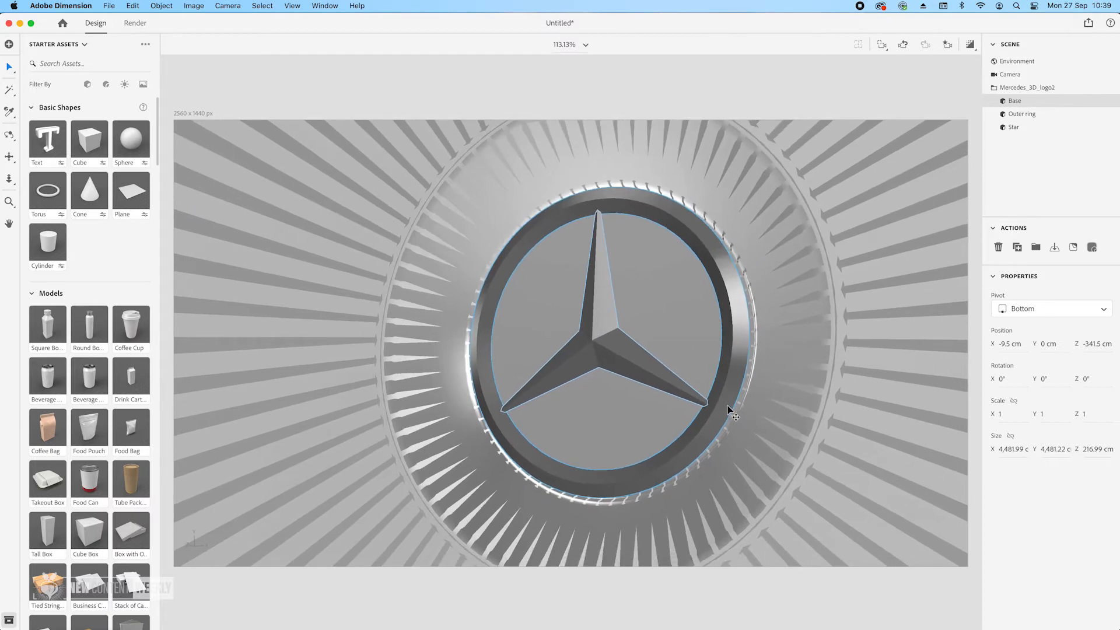
pyautogui.moveTo(752, 446); pyautogui.dragTo(768, 375)
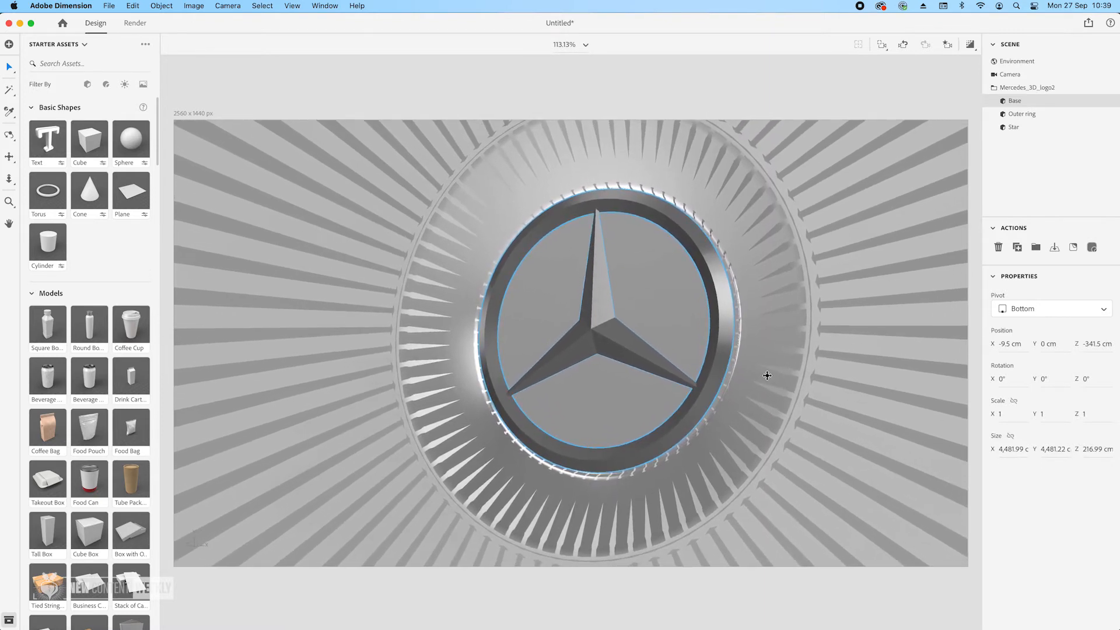
pyautogui.click(947, 47)
pyautogui.click(968, 165)
pyautogui.click(787, 94)
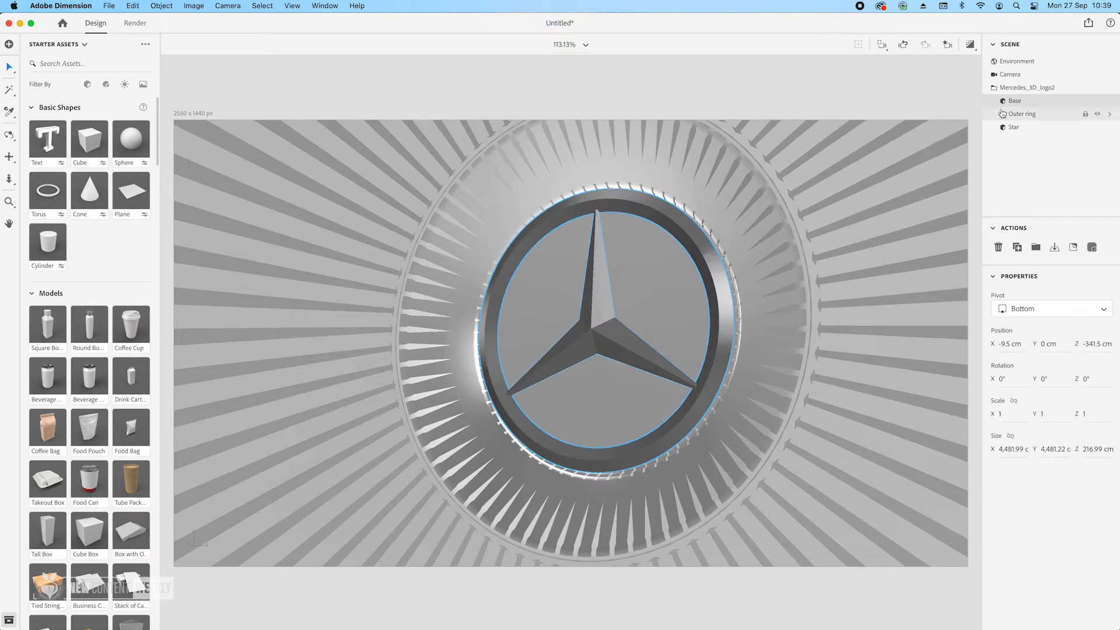
# - Apply the Natural Worn Leather Substance material to the Base model
pyautogui.click(107, 86)
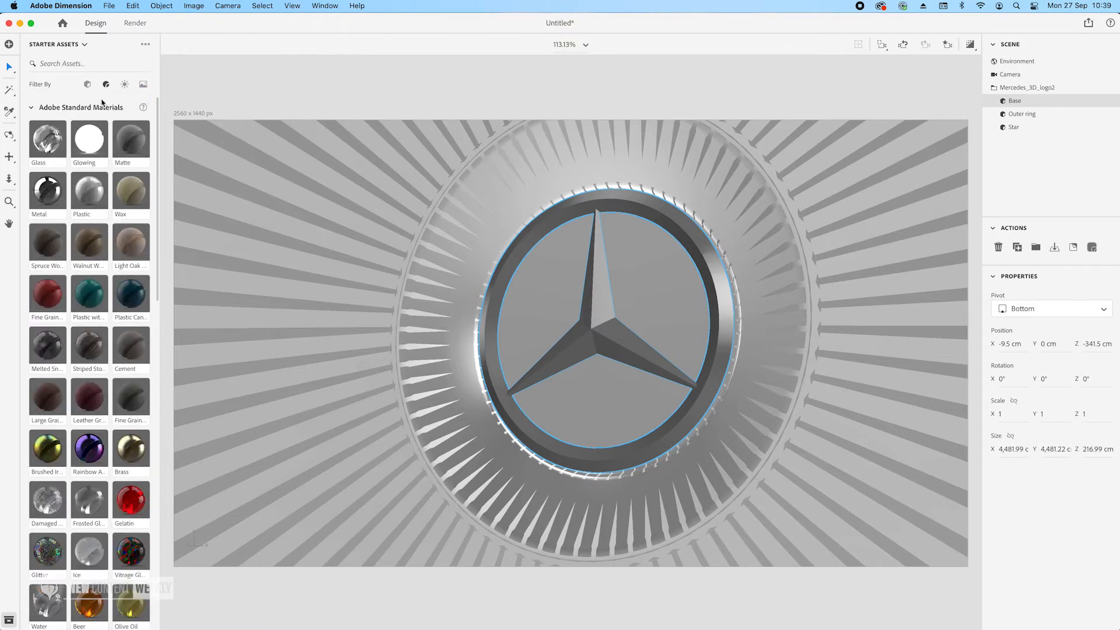
pyautogui.scroll(-5, 102, 394)
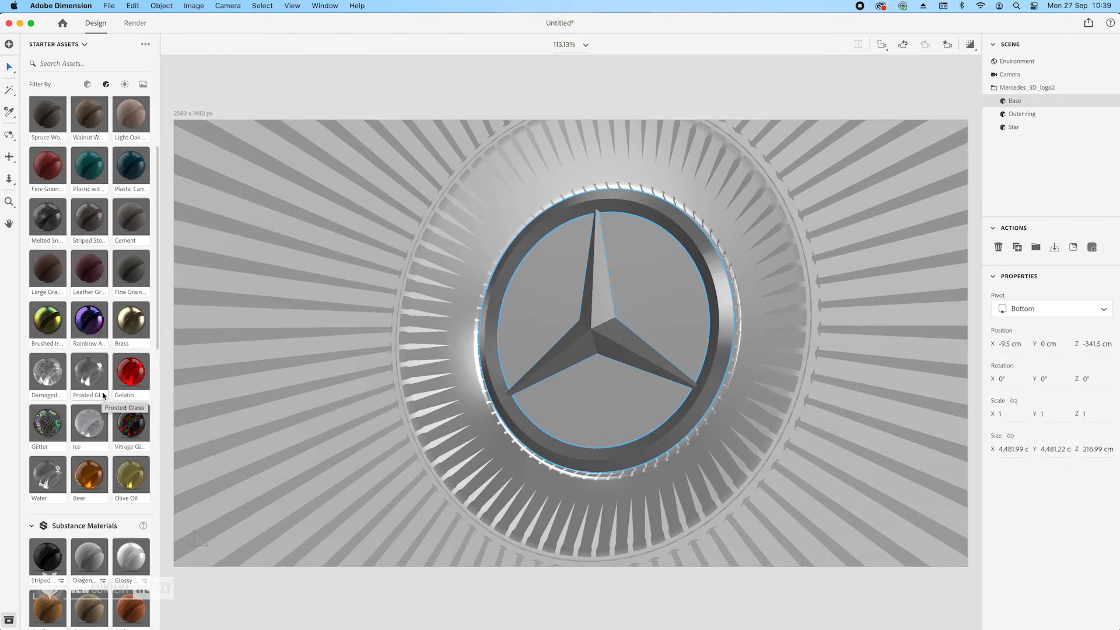
pyautogui.scroll(-10, 115, 382)
pyautogui.scroll(-10, 115, 379)
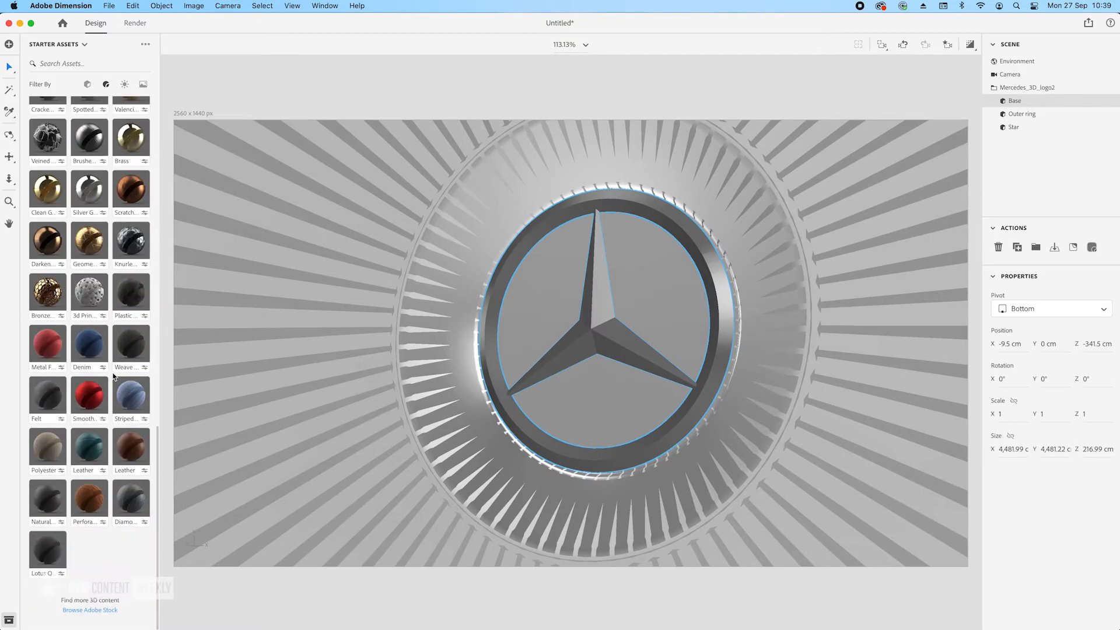
pyautogui.click(48, 498)
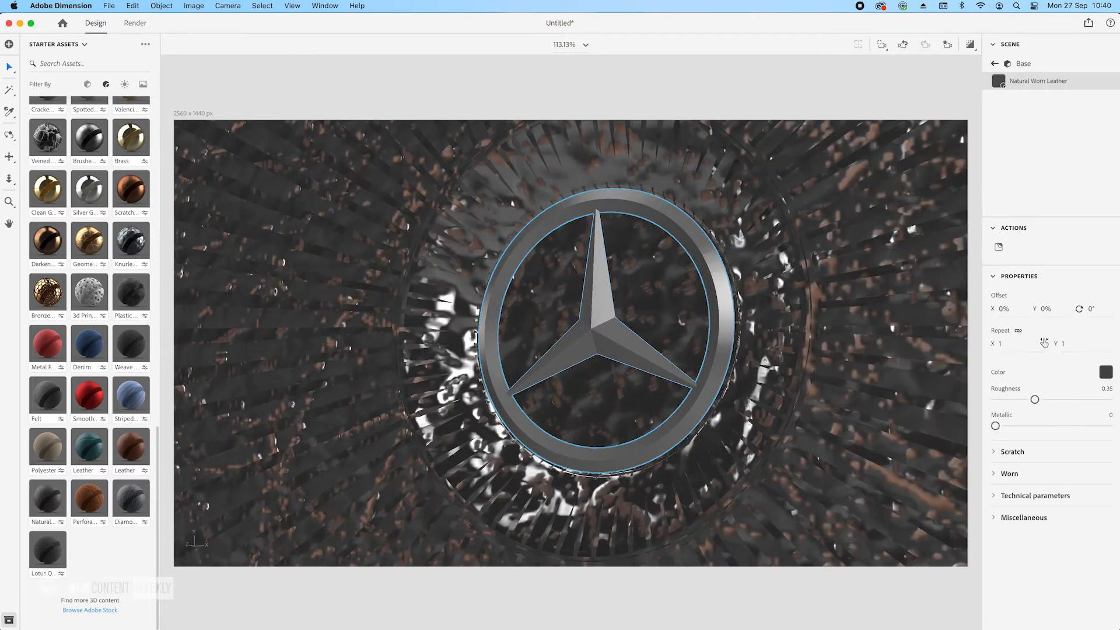
# - Set the leather material's repeat to 10 in X and Y and check it in the render preview
pyautogui.click(1008, 347)
pyautogui.press('Tab')
pyautogui.write('10')
pyautogui.click(971, 44)
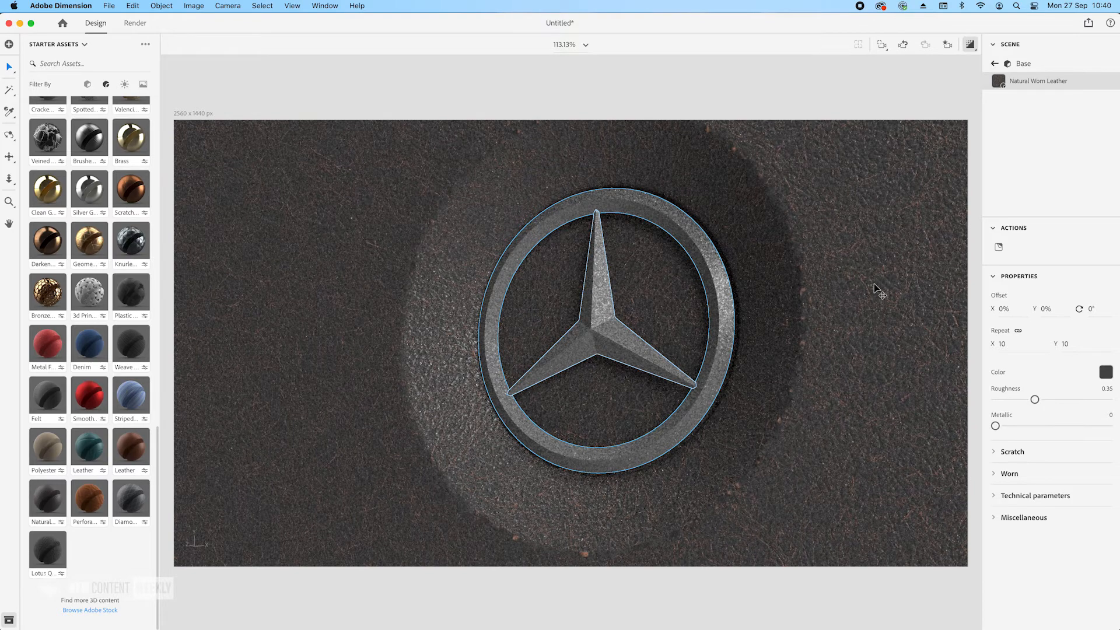
pyautogui.click(970, 45)
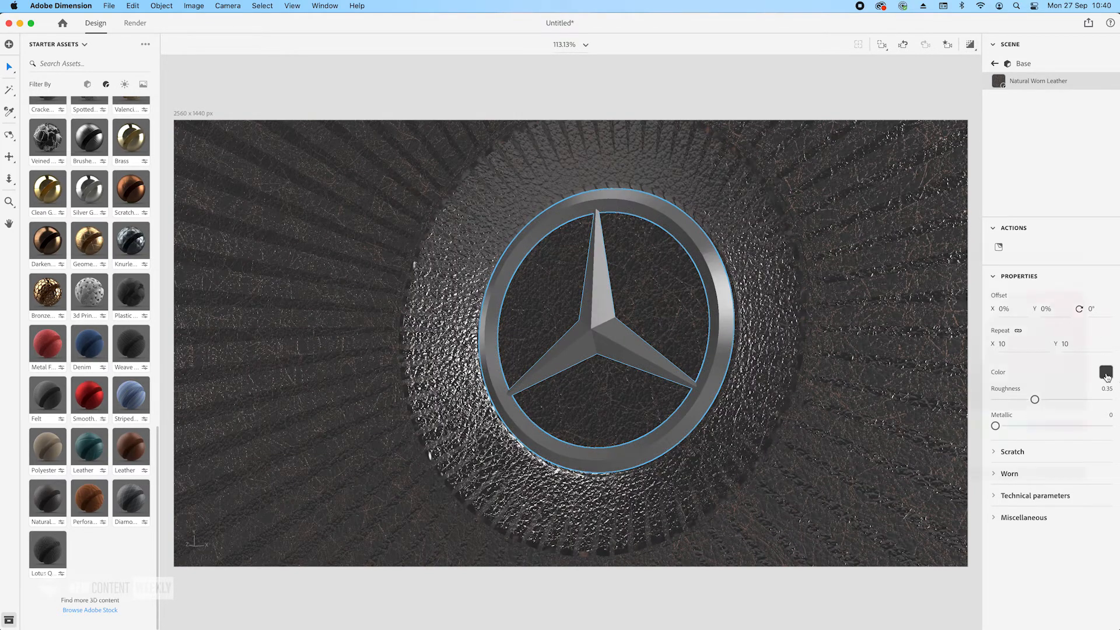
# - Change the Base leather's color to dark blue, hex 1D2A3A
pyautogui.click(1106, 373)
pyautogui.doubleClick(1005, 450)
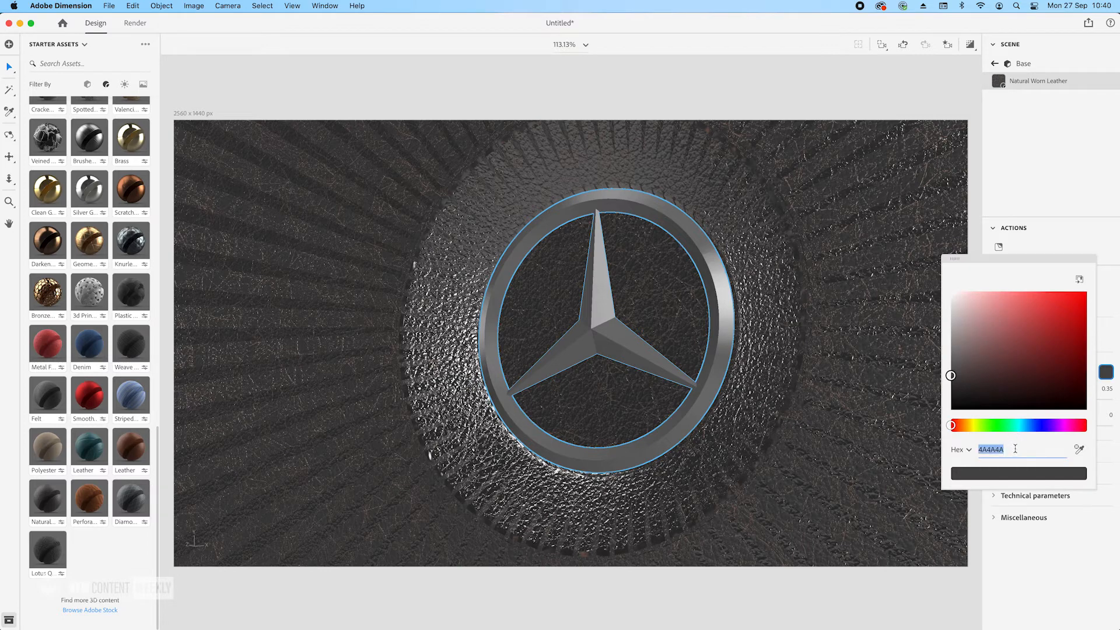
pyautogui.write('1')
pyautogui.press('Return')
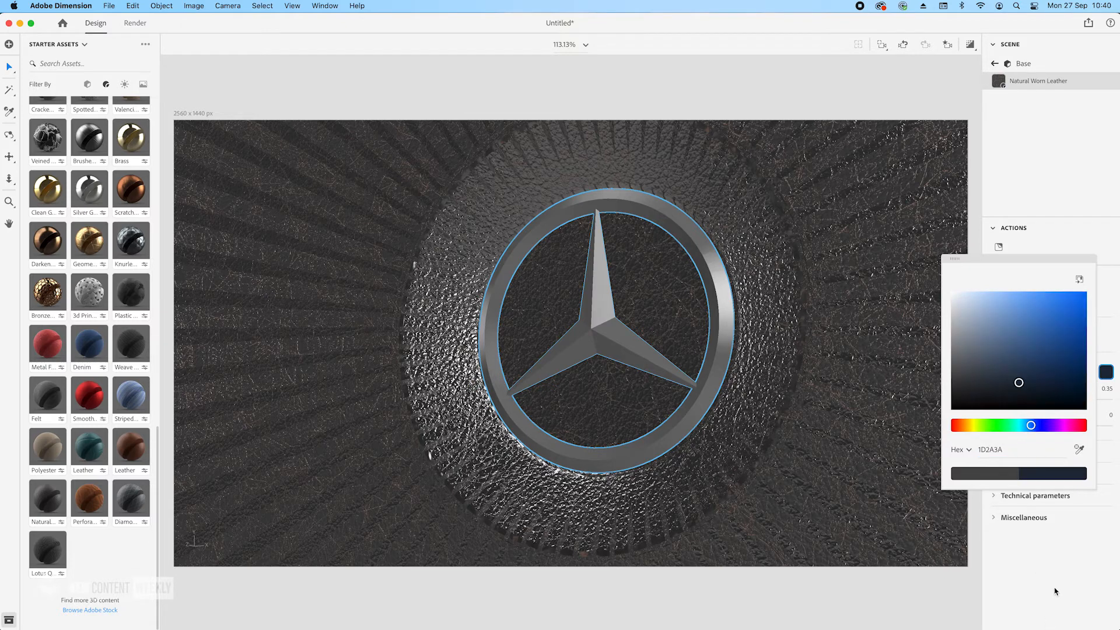
pyautogui.click(1053, 521)
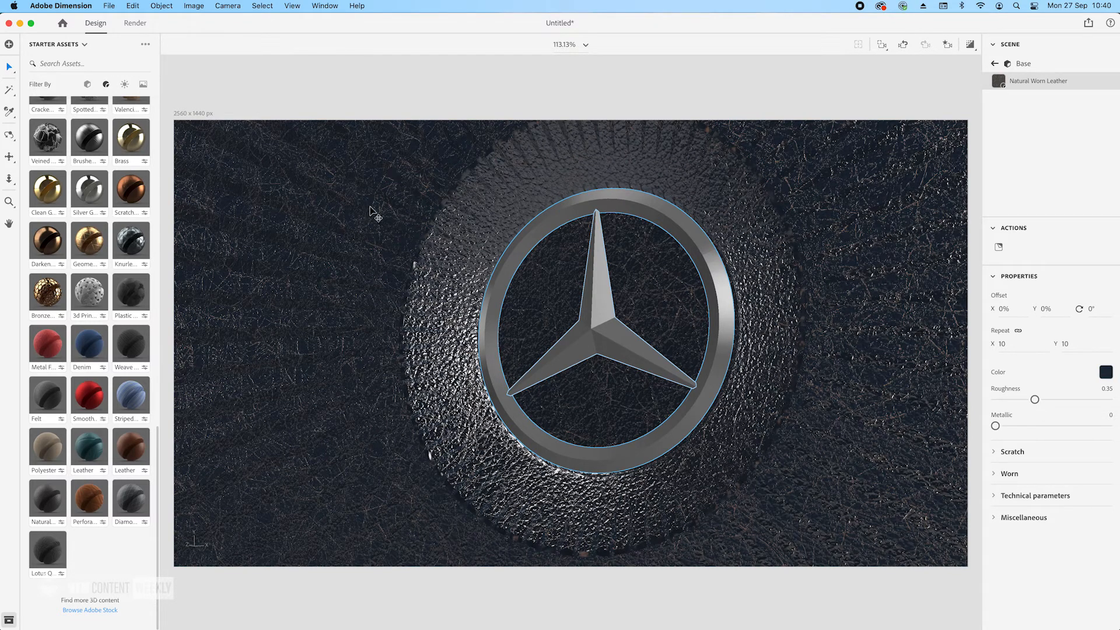
# - Set the leather's Apply Scratch option to No Scratch and check the result in the render preview
pyautogui.click(995, 458)
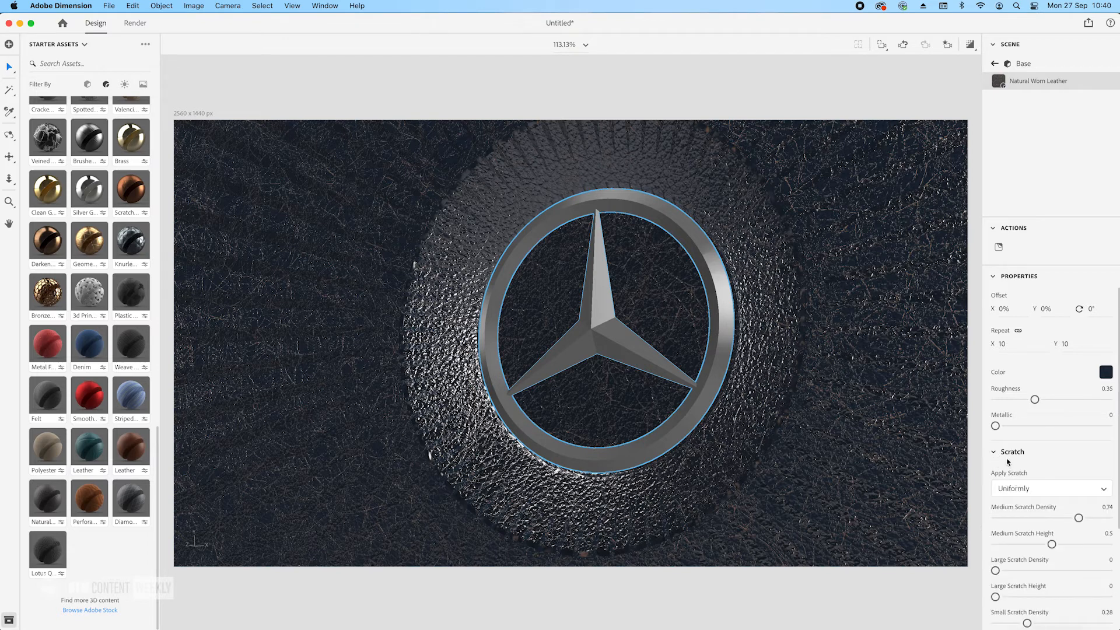
pyautogui.click(1103, 490)
pyautogui.click(1033, 526)
pyautogui.click(969, 44)
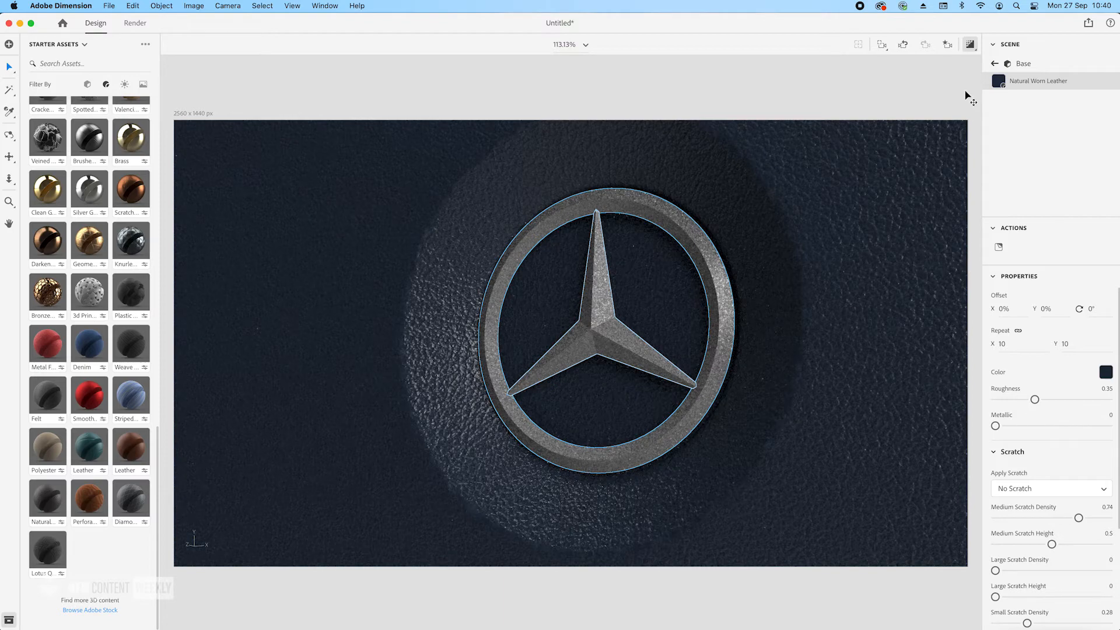
pyautogui.click(969, 45)
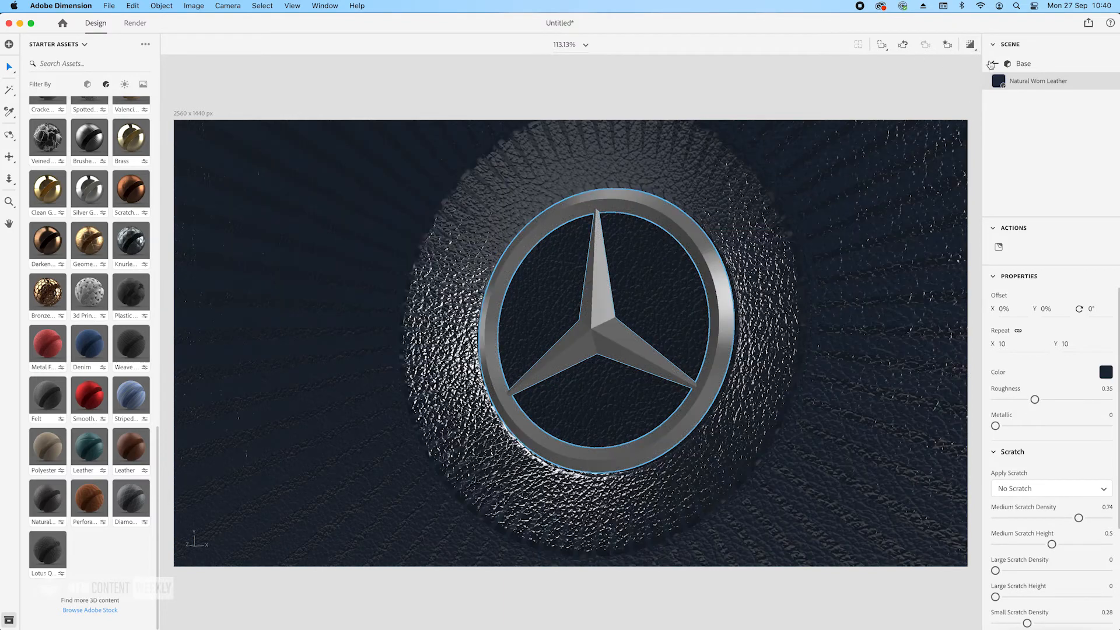
# - Apply the Silver Glossy material to both the Outer ring and the Star models
pyautogui.click(995, 63)
pyautogui.click(1049, 115)
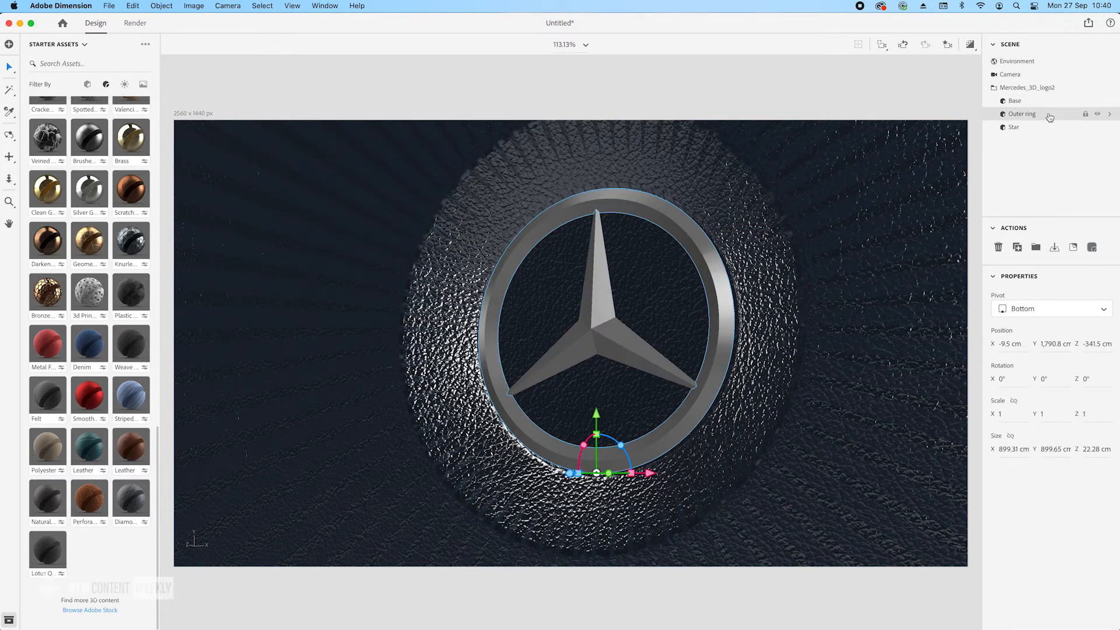
pyautogui.click(91, 192)
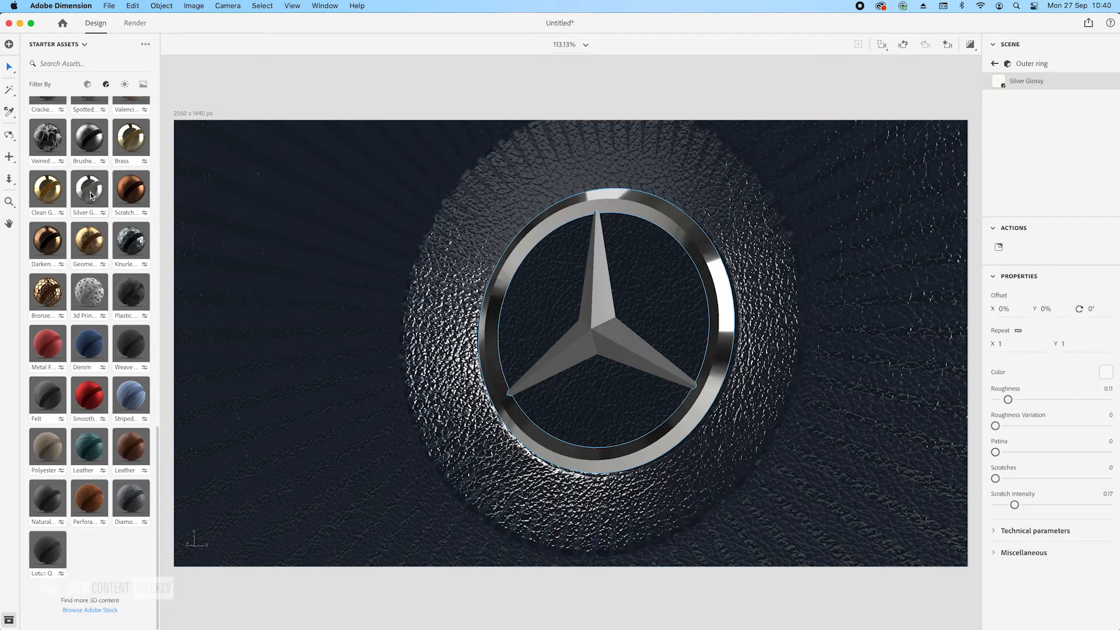
pyautogui.click(994, 65)
pyautogui.click(1015, 127)
pyautogui.click(87, 198)
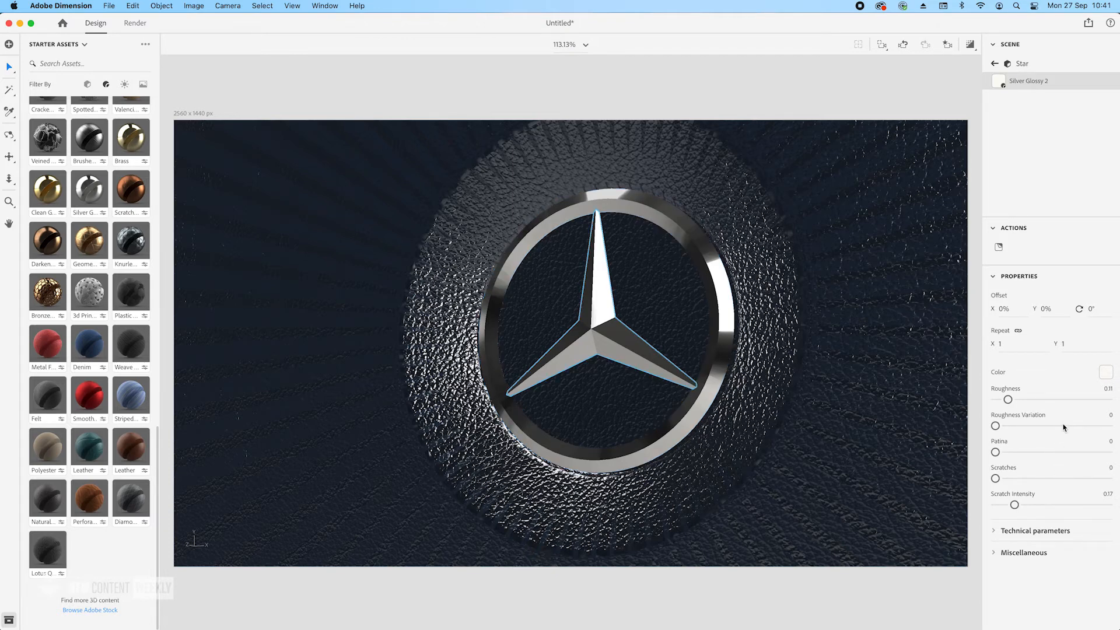
# - Replace the scene's environment light with the Sunrise Campsite lighting
pyautogui.click(995, 63)
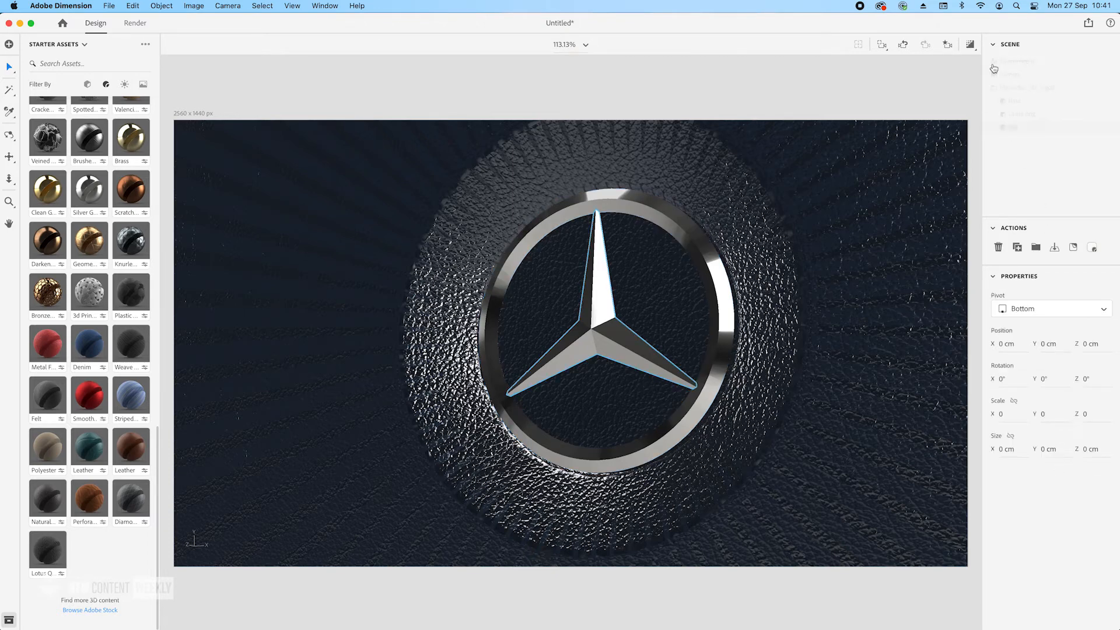
pyautogui.click(1019, 62)
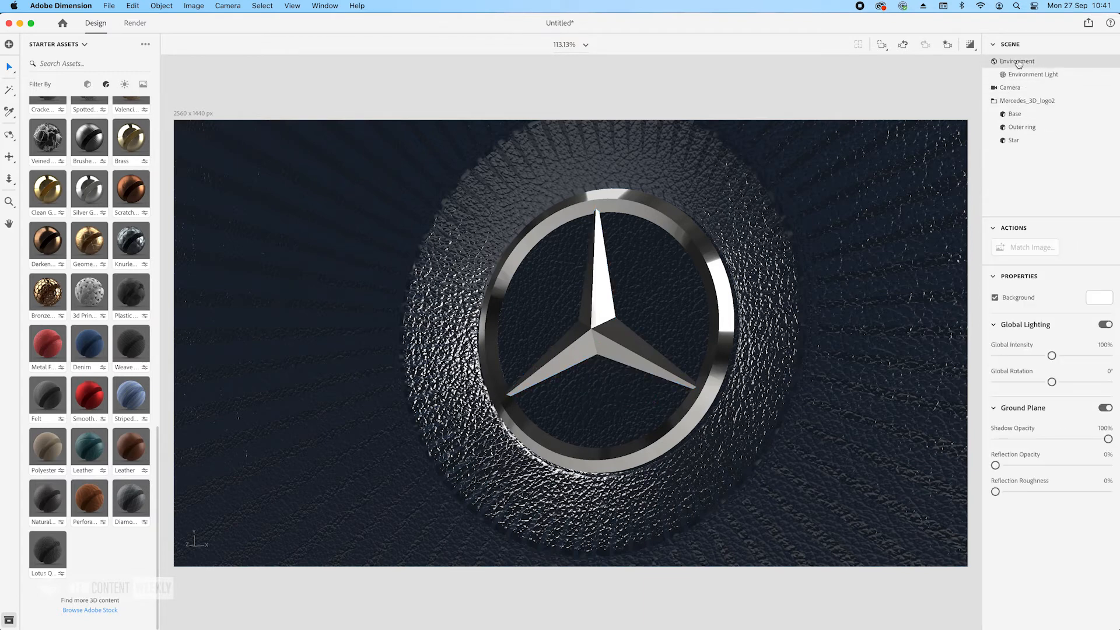
pyautogui.click(1030, 75)
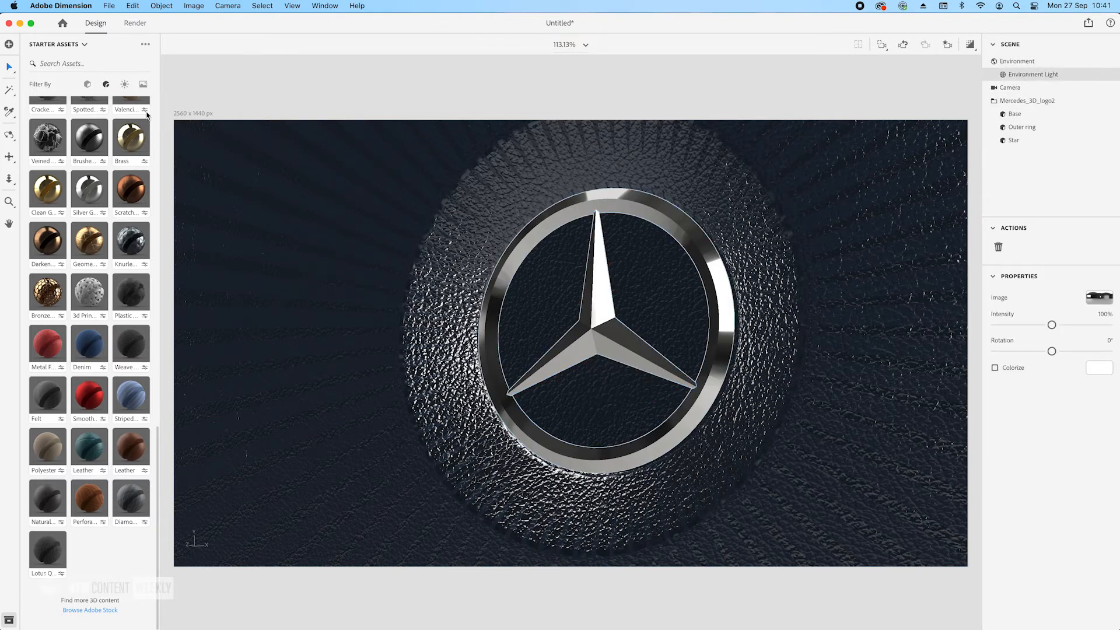
pyautogui.click(125, 87)
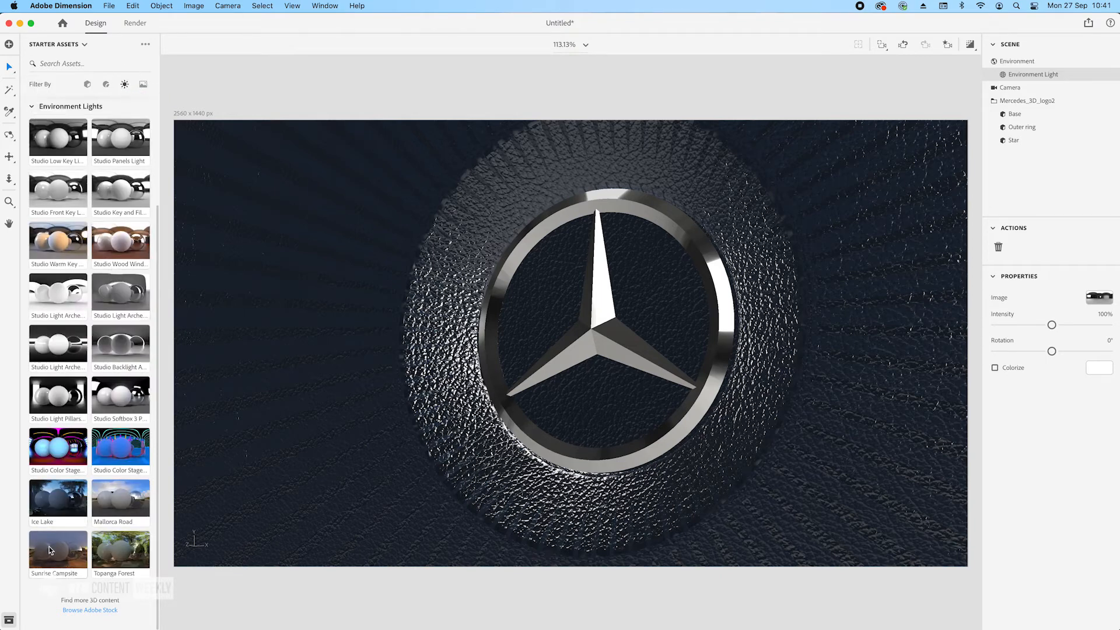
pyautogui.moveTo(59, 554); pyautogui.dragTo(290, 358)
# - Rotate the environment light to -59° and check the reflections on the emblem in the render preview
pyautogui.moveTo(1052, 351); pyautogui.dragTo(1005, 347)
pyautogui.moveTo(990, 344); pyautogui.dragTo(1031, 351)
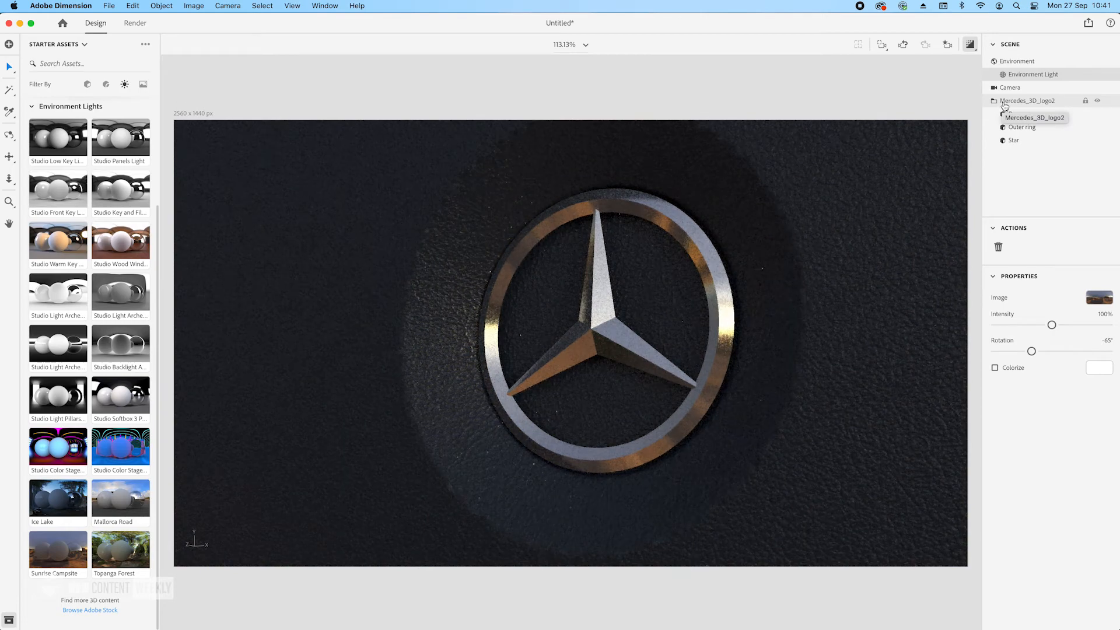
pyautogui.moveTo(1031, 351); pyautogui.dragTo(1034, 353)
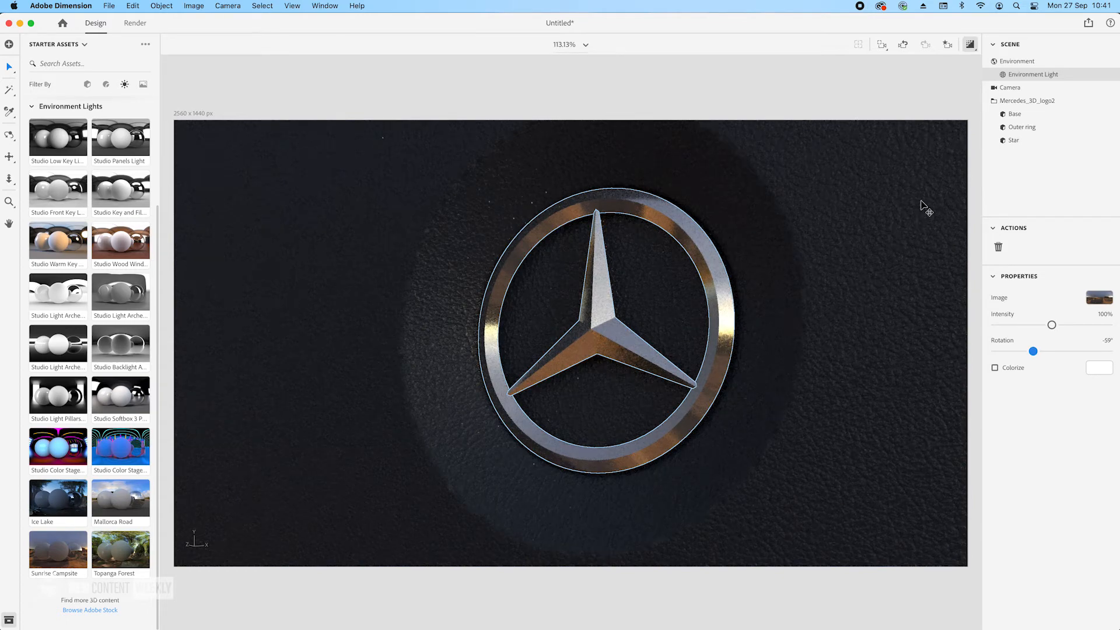
pyautogui.click(969, 43)
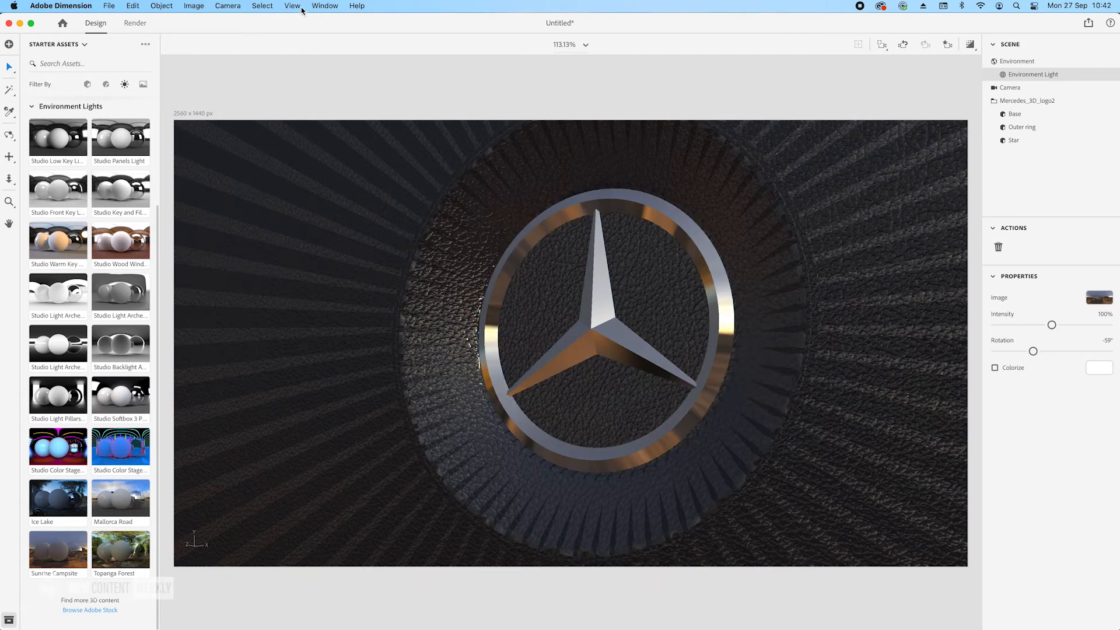
# - Render the current view at High quality as a 16-bit PSD with the export filename mercedes_3d_logo, without replacing the existing Untitled file
pyautogui.click(135, 24)
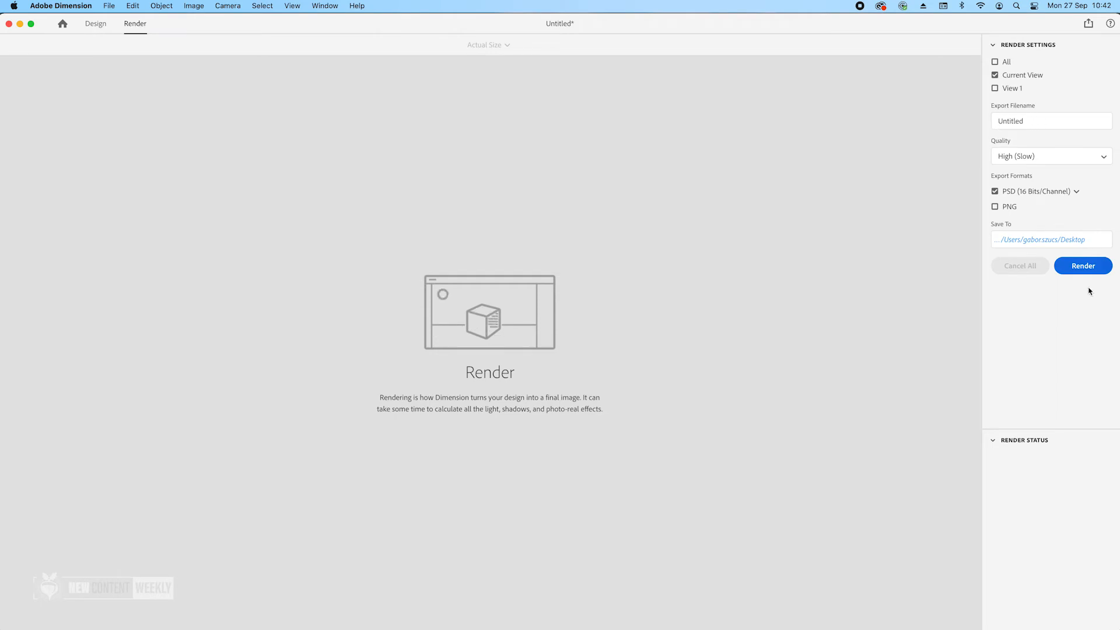
pyautogui.click(1088, 268)
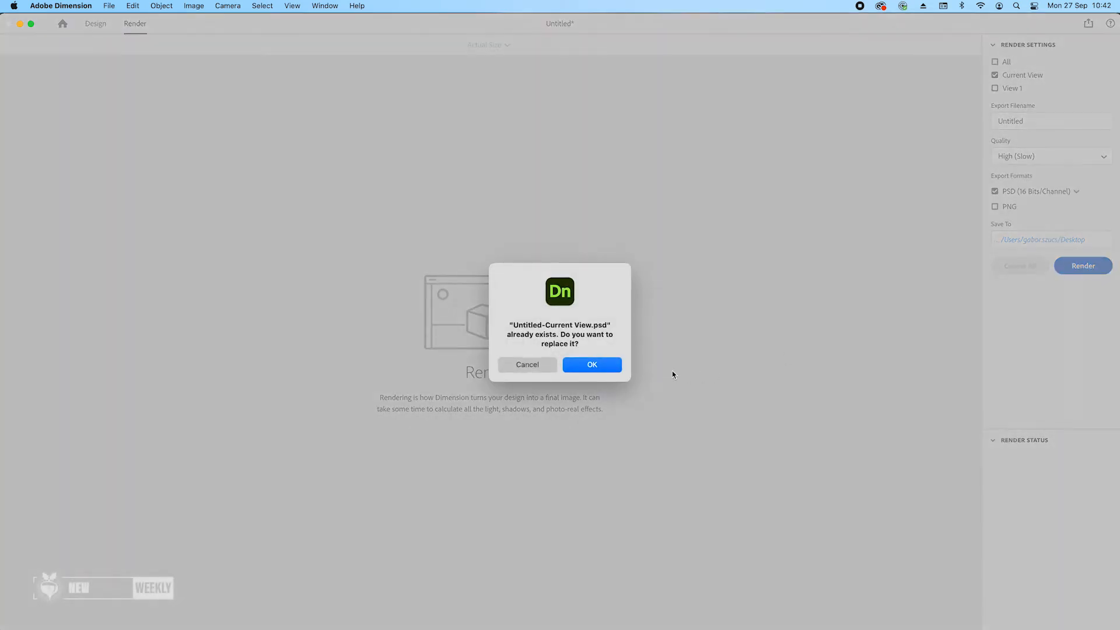
pyautogui.click(541, 364)
pyautogui.click(1048, 119)
pyautogui.click(1049, 121)
pyautogui.doubleClick(1050, 121)
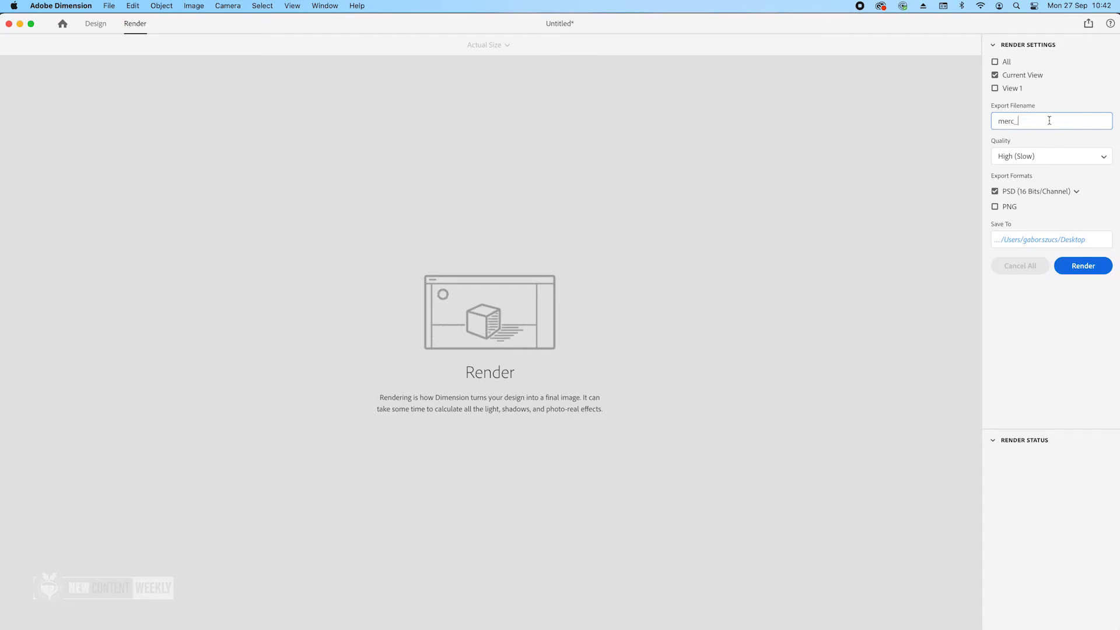
pyautogui.click(1088, 267)
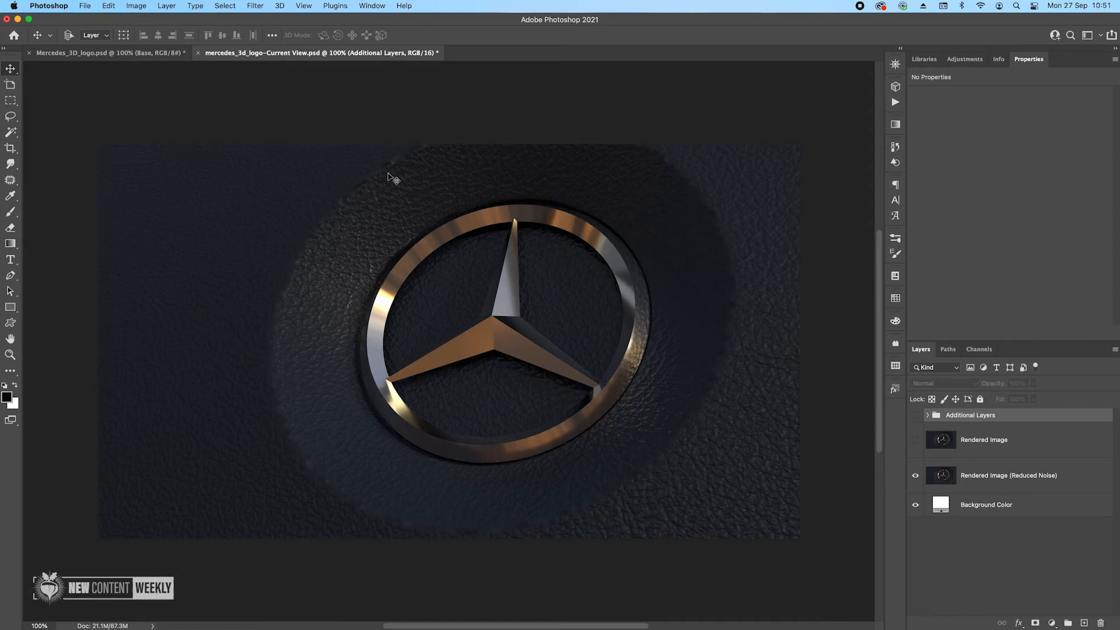
# - In Photoshop, inspect the circular seam in the leather around the emblem in mercedes_3d_logo-Current View.psd
pyautogui.scroll(6, 392, 178)
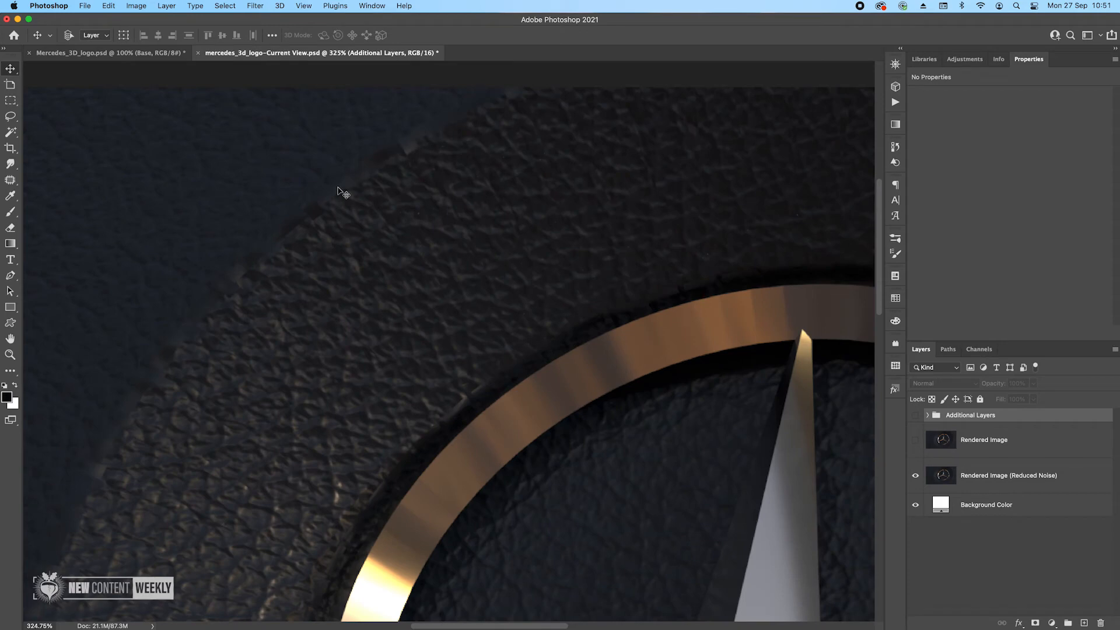
pyautogui.scroll(-3, 193, 341)
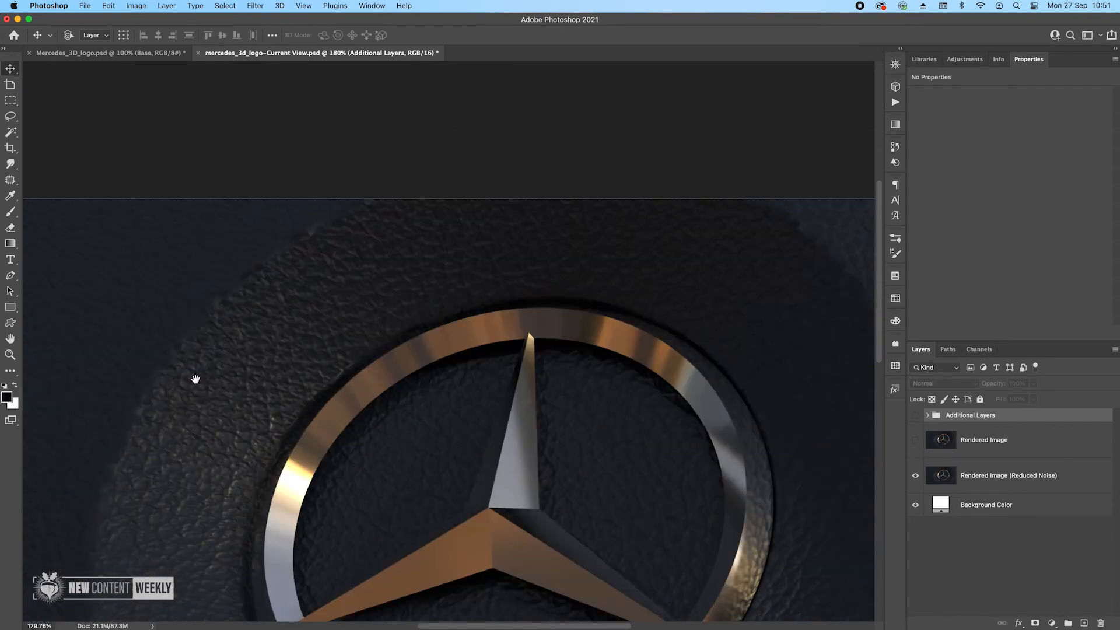
pyautogui.moveTo(195, 379); pyautogui.dragTo(400, 187)
pyautogui.moveTo(402, 562); pyautogui.dragTo(312, 414)
pyautogui.moveTo(445, 486); pyautogui.dragTo(423, 537)
pyautogui.moveTo(408, 203); pyautogui.dragTo(515, 408)
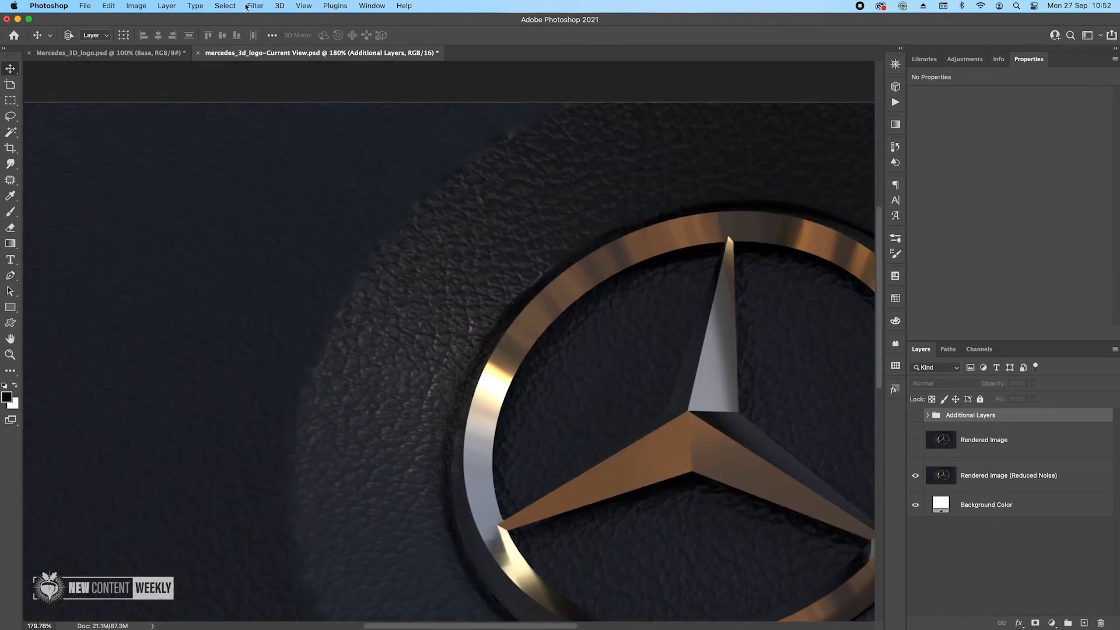
# - Select the entire canvas, copy its merged content and paste it as a new layer above the Additional Layers group
pyautogui.click(225, 6)
pyautogui.click(231, 21)
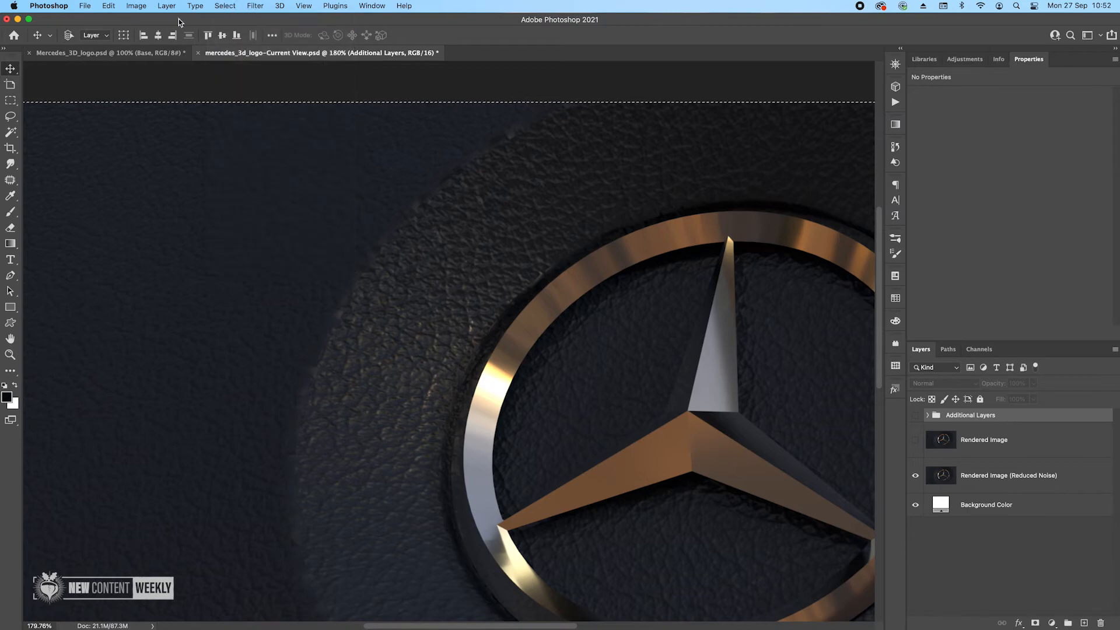
pyautogui.click(107, 8)
pyautogui.click(124, 92)
pyautogui.click(108, 6)
pyautogui.click(117, 101)
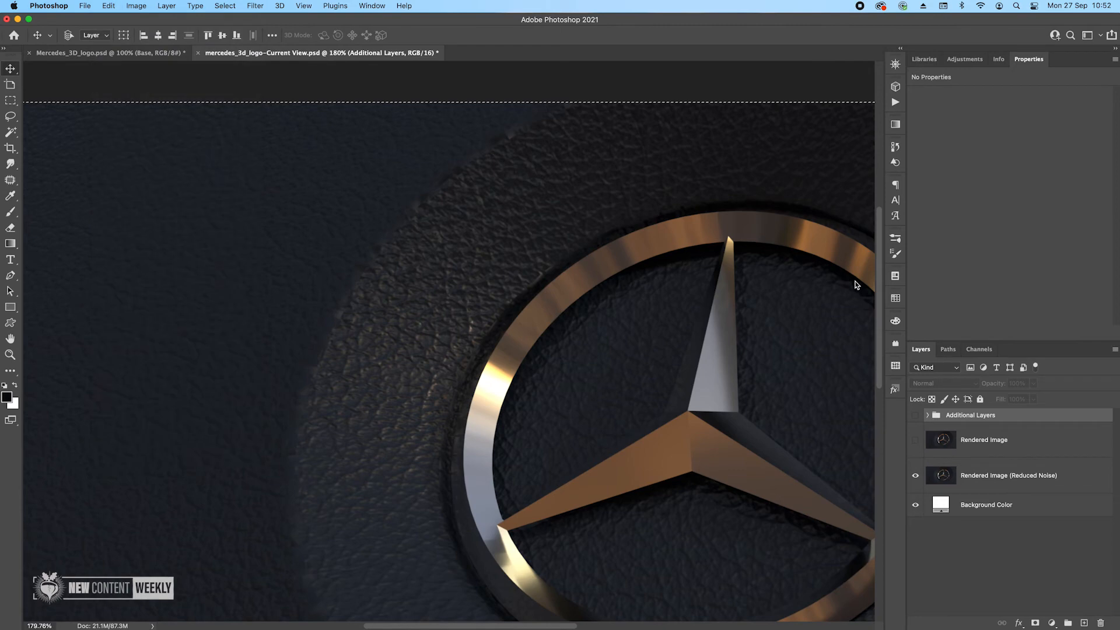
pyautogui.rightClick(1032, 423)
pyautogui.click(1061, 426)
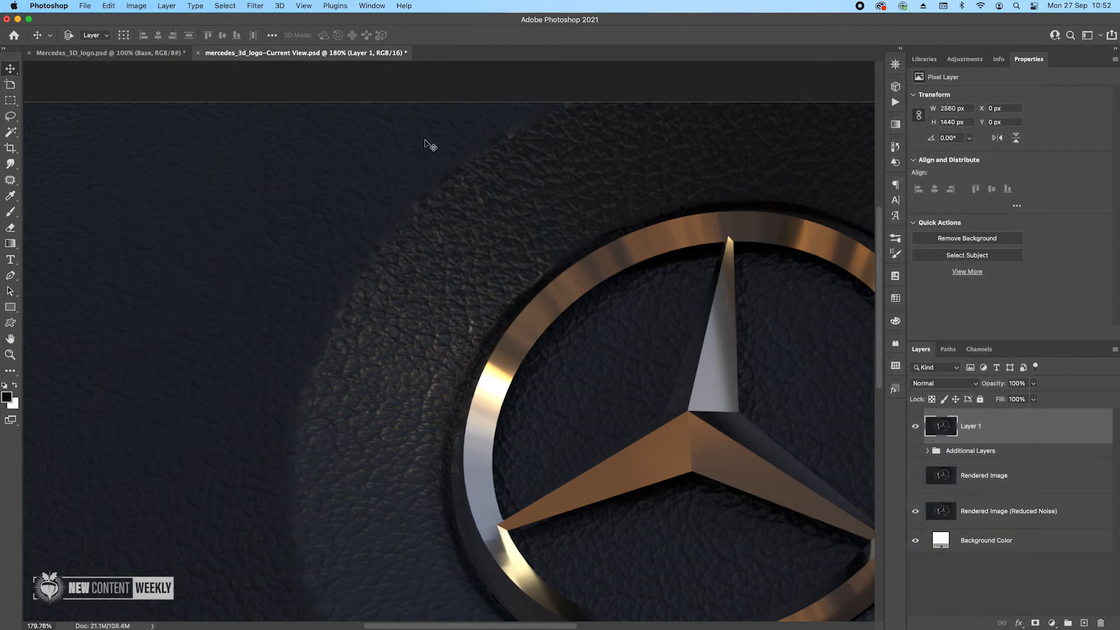
# - Trace a narrow freehand Lasso selection along the left and lower-left arc of the circular leather seam on Layer 1
pyautogui.click(12, 103)
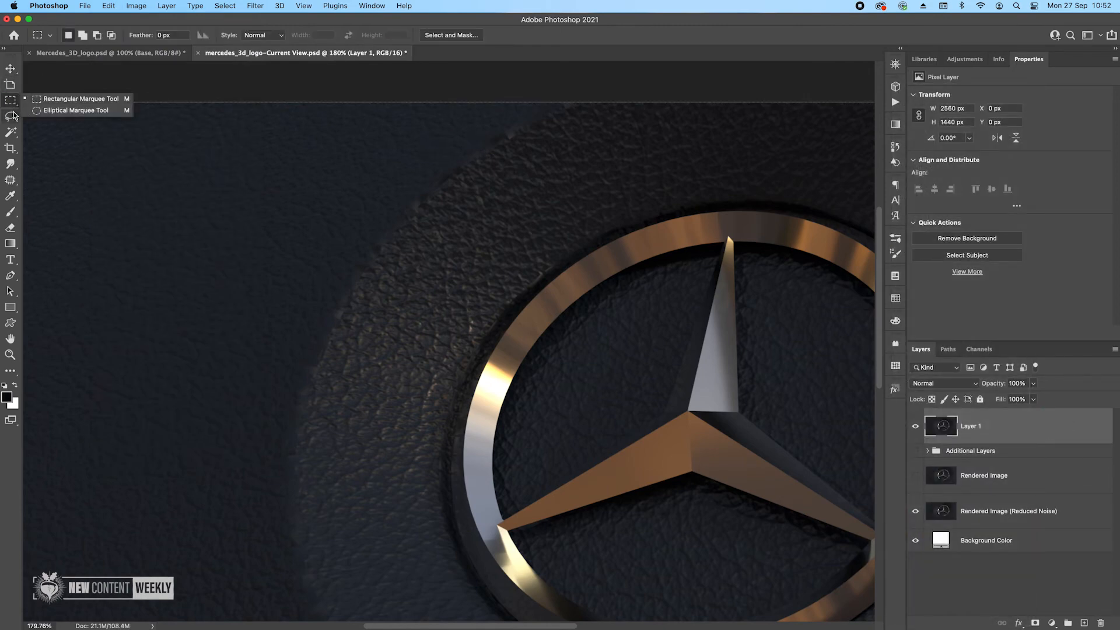
pyautogui.click(11, 116)
pyautogui.moveTo(552, 104)
pyautogui.mouseDown()
pyautogui.moveTo(415, 193)
pyautogui.moveTo(337, 280)
pyautogui.moveTo(302, 346)
pyautogui.moveTo(283, 430)
pyautogui.moveTo(280, 530)
pyautogui.moveTo(297, 572)
pyautogui.moveTo(317, 381)
pyautogui.moveTo(344, 316)
pyautogui.moveTo(420, 217)
pyautogui.moveTo(569, 100)
pyautogui.mouseUp()
pyautogui.moveTo(440, 337); pyautogui.dragTo(457, 61)
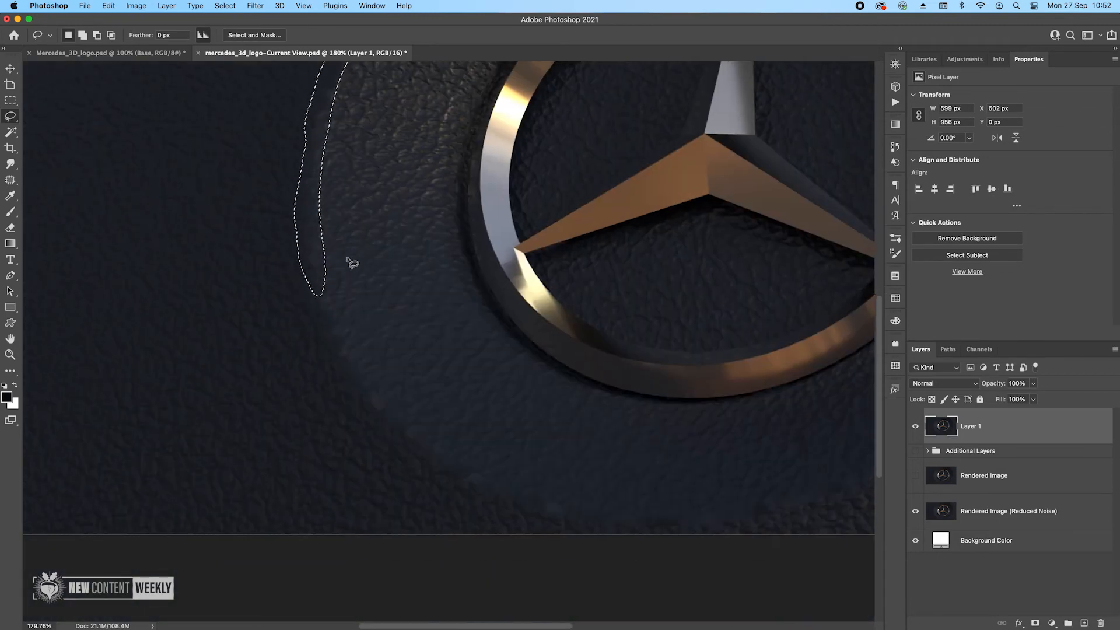
pyautogui.moveTo(315, 295)
pyautogui.mouseDown()
pyautogui.moveTo(349, 387)
pyautogui.moveTo(395, 436)
pyautogui.moveTo(487, 494)
pyautogui.moveTo(623, 525)
pyautogui.moveTo(470, 460)
pyautogui.moveTo(403, 409)
pyautogui.moveTo(317, 281)
pyautogui.moveTo(299, 295)
pyautogui.mouseUp()
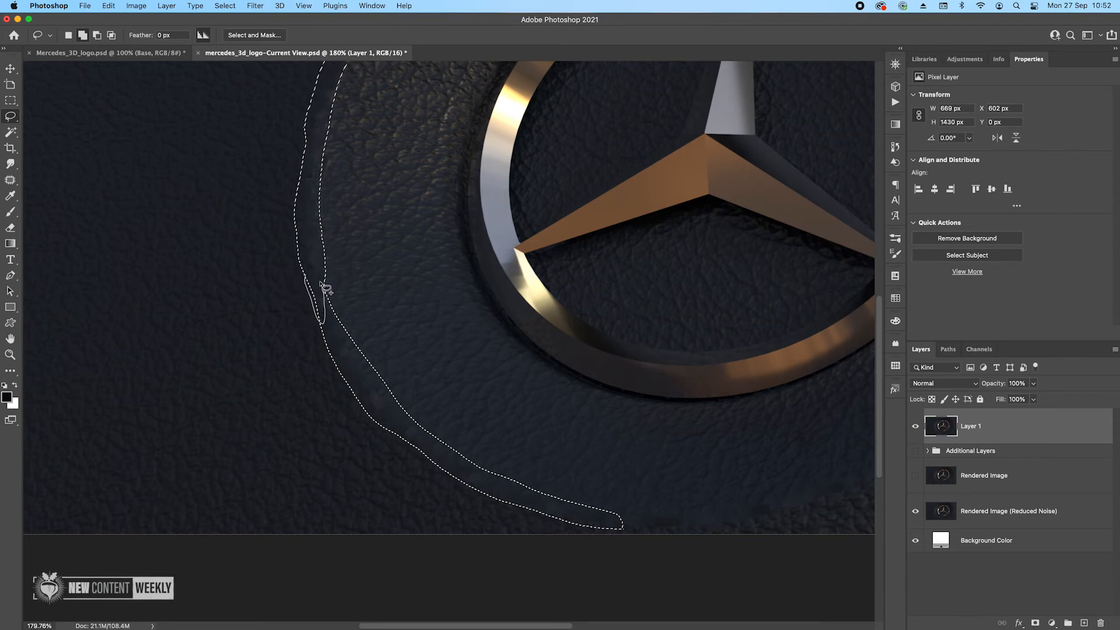
# - Extend the Lasso selection along the seam's lower and right arcs up to the canvas's upper edge
pyautogui.scroll(-5, 318, 282)
pyautogui.hscroll(8, 317, 283)
pyautogui.moveTo(321, 349)
pyautogui.mouseDown()
pyautogui.moveTo(519, 322)
pyautogui.moveTo(532, 338)
pyautogui.moveTo(468, 355)
pyautogui.moveTo(327, 351)
pyautogui.mouseUp()
pyautogui.moveTo(562, 342)
pyautogui.mouseDown()
pyautogui.moveTo(358, 434)
pyautogui.moveTo(343, 403)
pyautogui.moveTo(506, 301)
pyautogui.moveTo(516, 303)
pyautogui.moveTo(491, 333)
pyautogui.moveTo(407, 391)
pyautogui.moveTo(317, 426)
pyautogui.mouseUp()
pyautogui.moveTo(500, 282)
pyautogui.mouseDown()
pyautogui.moveTo(437, 425)
pyautogui.moveTo(525, 272)
pyautogui.moveTo(541, 270)
pyautogui.moveTo(539, 301)
pyautogui.moveTo(457, 440)
pyautogui.moveTo(406, 478)
pyautogui.mouseUp()
pyautogui.moveTo(507, 314); pyautogui.dragTo(480, 485)
pyautogui.moveTo(349, 70)
pyautogui.mouseDown()
pyautogui.moveTo(418, 125)
pyautogui.moveTo(484, 218)
pyautogui.moveTo(510, 332)
pyautogui.moveTo(503, 447)
pyautogui.moveTo(534, 353)
pyautogui.moveTo(531, 276)
pyautogui.moveTo(507, 203)
pyautogui.moveTo(408, 90)
pyautogui.moveTo(365, 63)
pyautogui.moveTo(353, 67)
pyautogui.mouseUp()
pyautogui.press('alt')
pyautogui.scroll(-1, 395, 404)
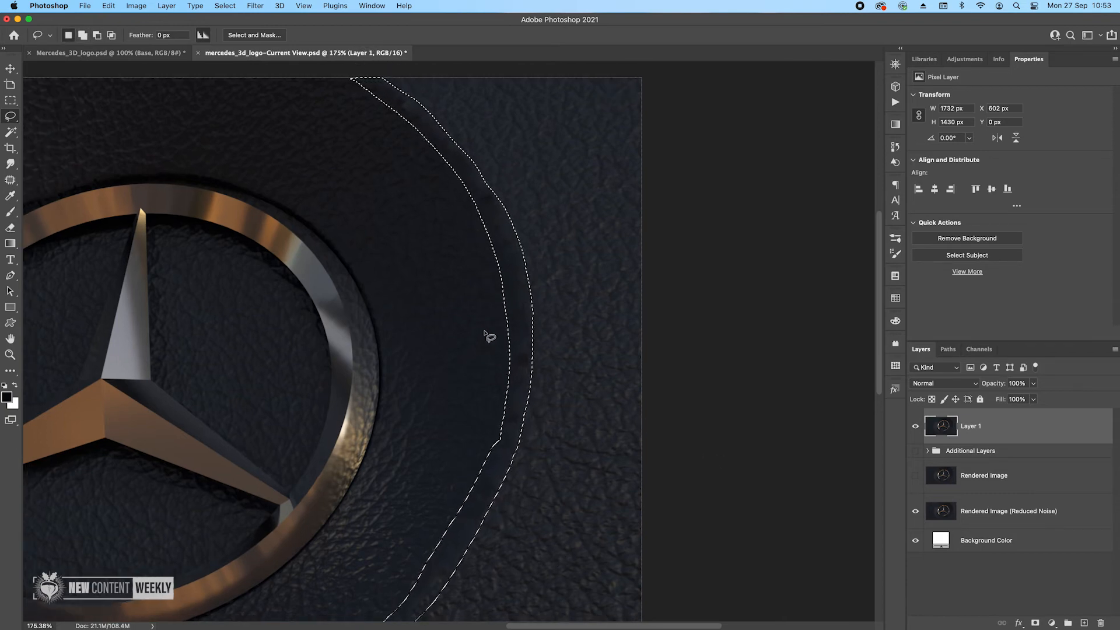
# - Fill the selected seam with Content-Aware, Color Adaptation on, Normal mode and 100% opacity, and clear the selection
pyautogui.rightClick(418, 185)
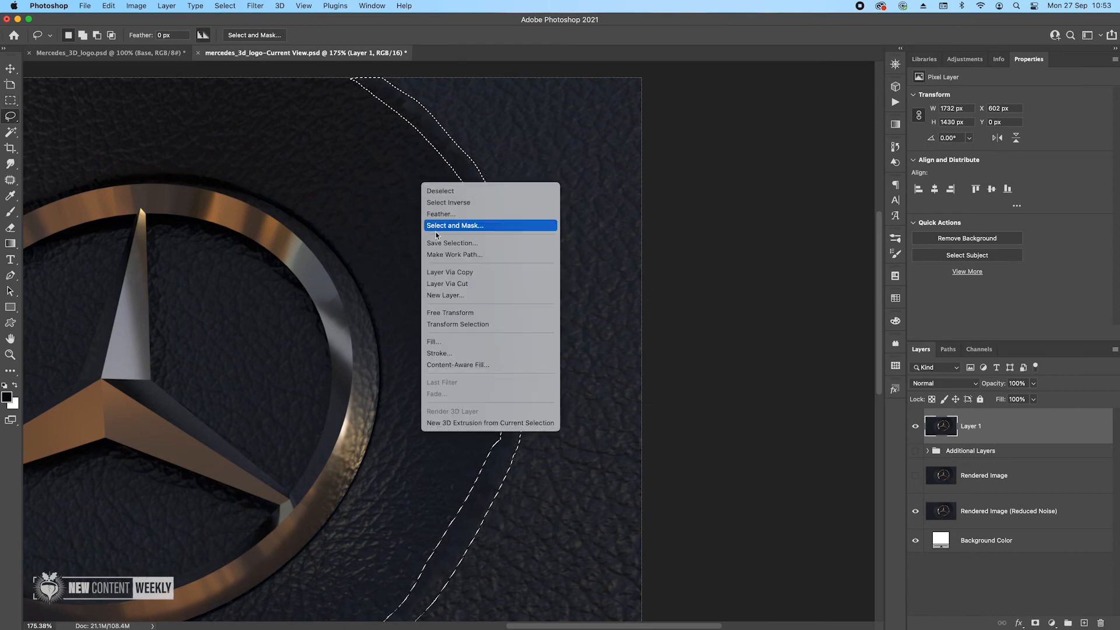
pyautogui.click(475, 337)
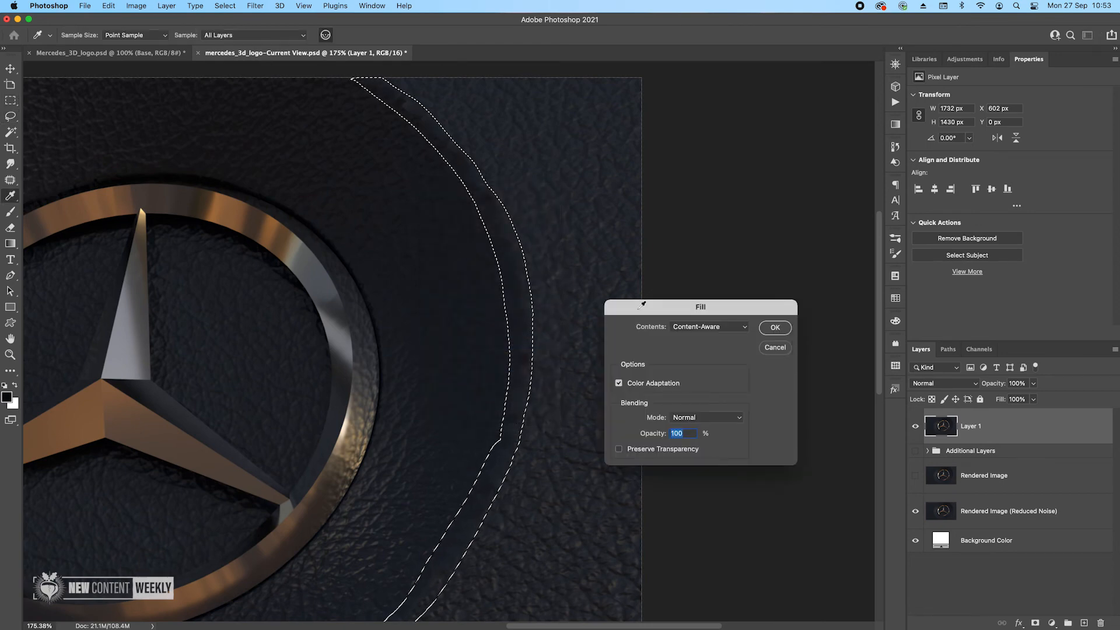
pyautogui.click(770, 328)
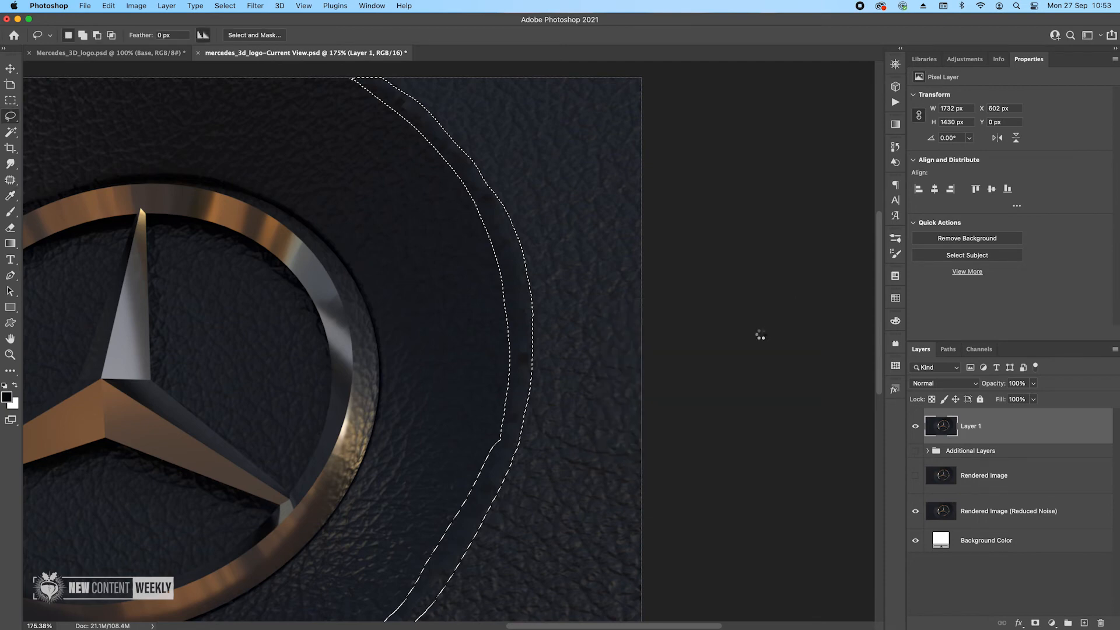
pyautogui.press('super+d')
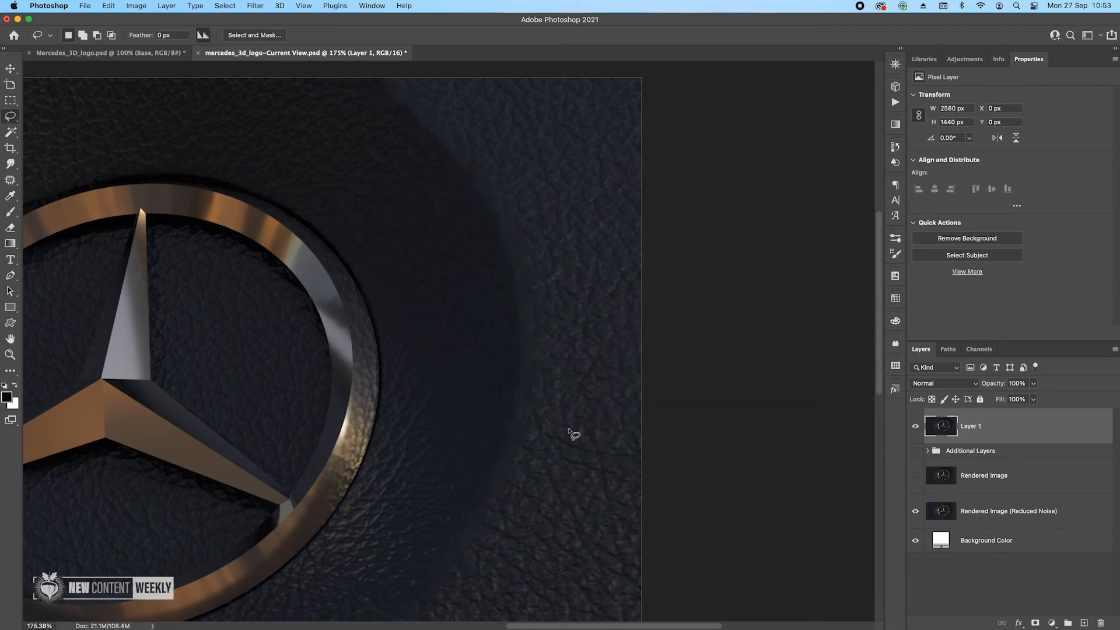
# - Check the filled seam all around the emblem
pyautogui.scroll(-2, 551, 411)
pyautogui.moveTo(556, 432); pyautogui.dragTo(661, 203)
pyautogui.moveTo(394, 401); pyautogui.dragTo(496, 444)
pyautogui.click(315, 283)
pyautogui.scroll(-1, 319, 158)
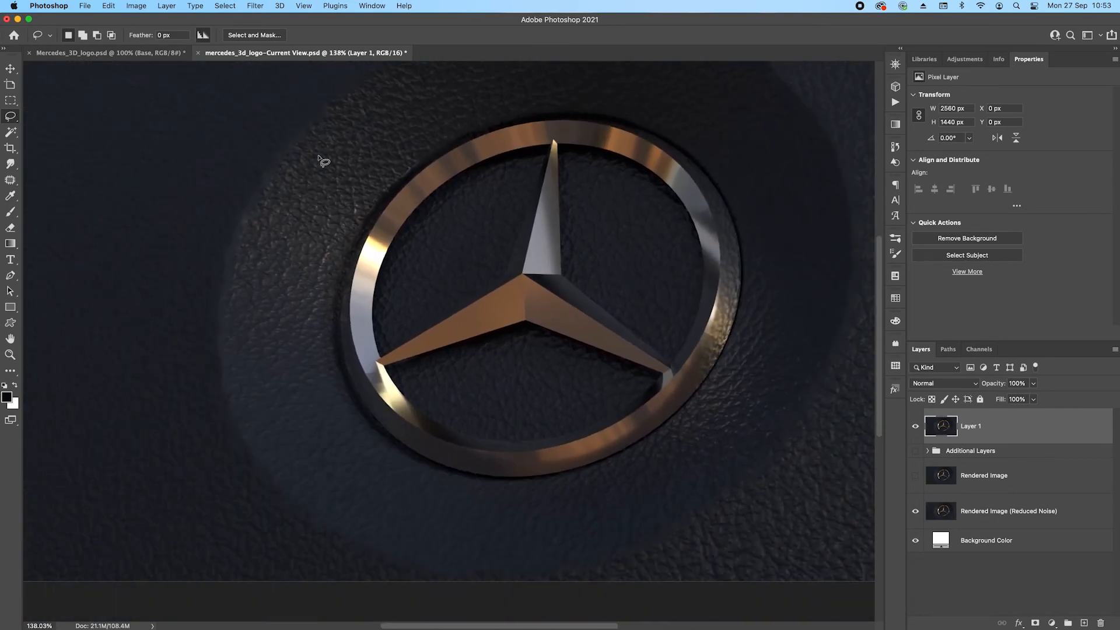
pyautogui.scroll(-2, 578, 272)
pyautogui.moveTo(625, 241); pyautogui.dragTo(606, 253)
# - Convert Layer 1 to a smart object and open the Camera Raw Filter for it with its Effects settings expanded
pyautogui.rightClick(1020, 430)
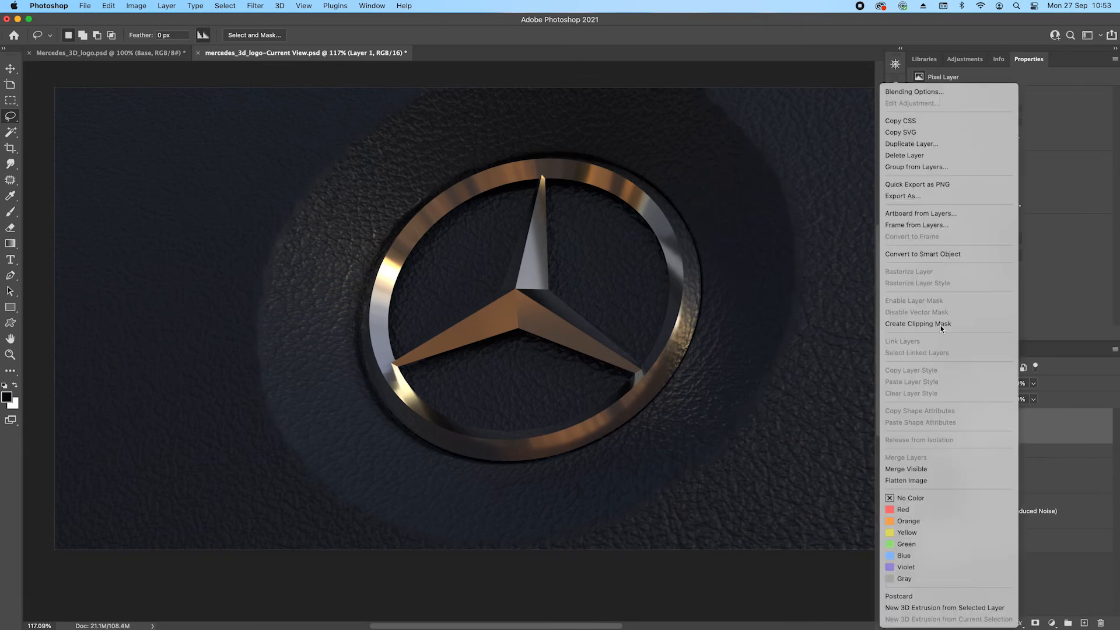
pyautogui.click(939, 254)
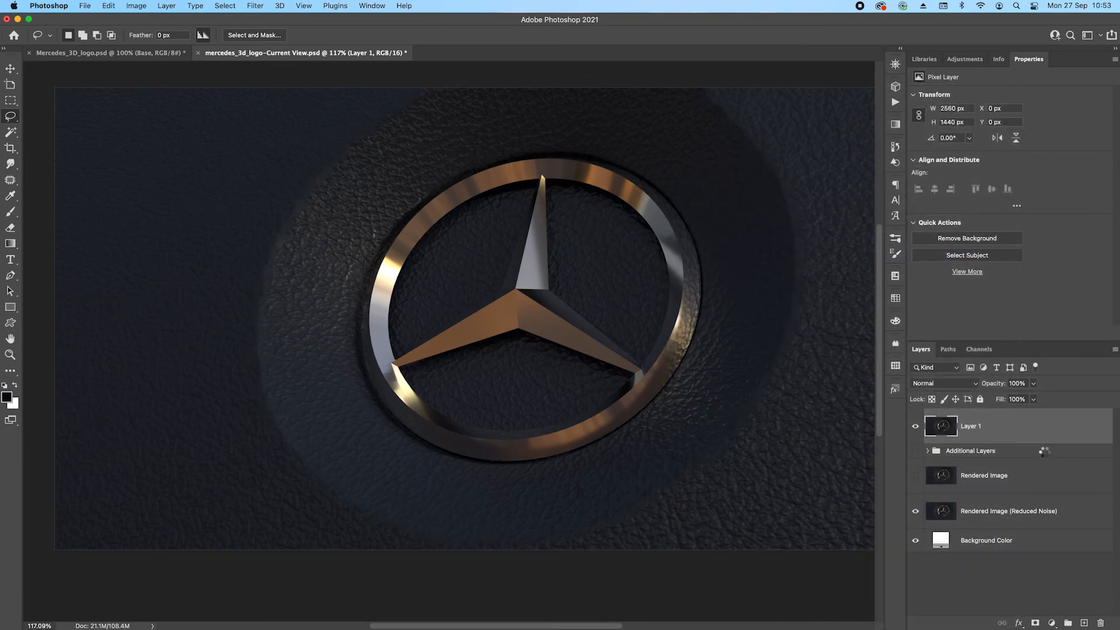
pyautogui.click(266, 10)
pyautogui.click(285, 89)
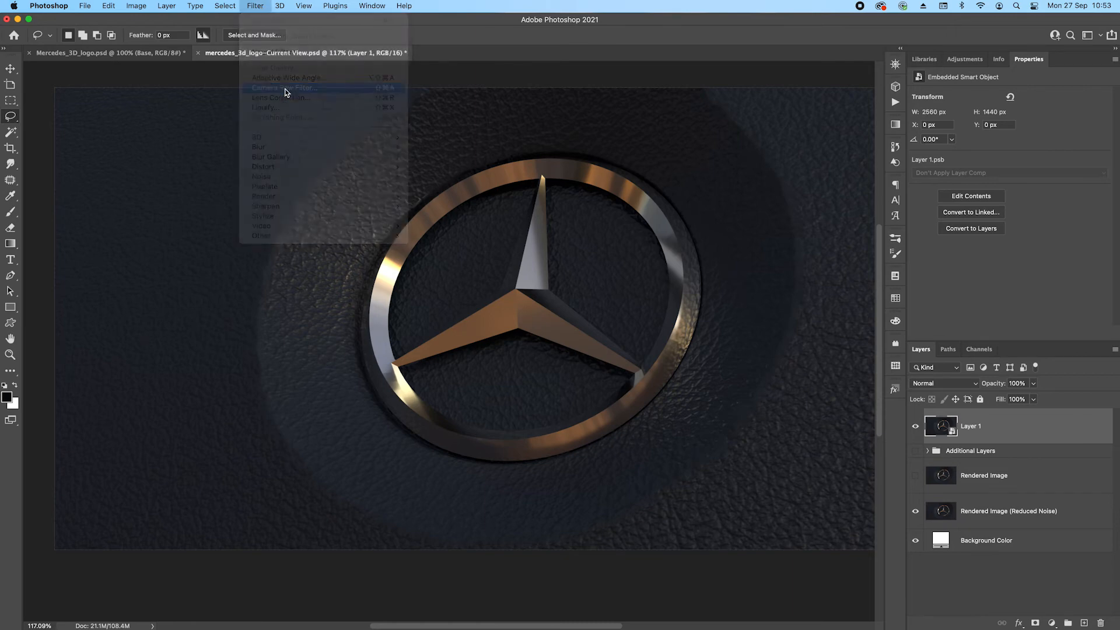
pyautogui.press('alt')
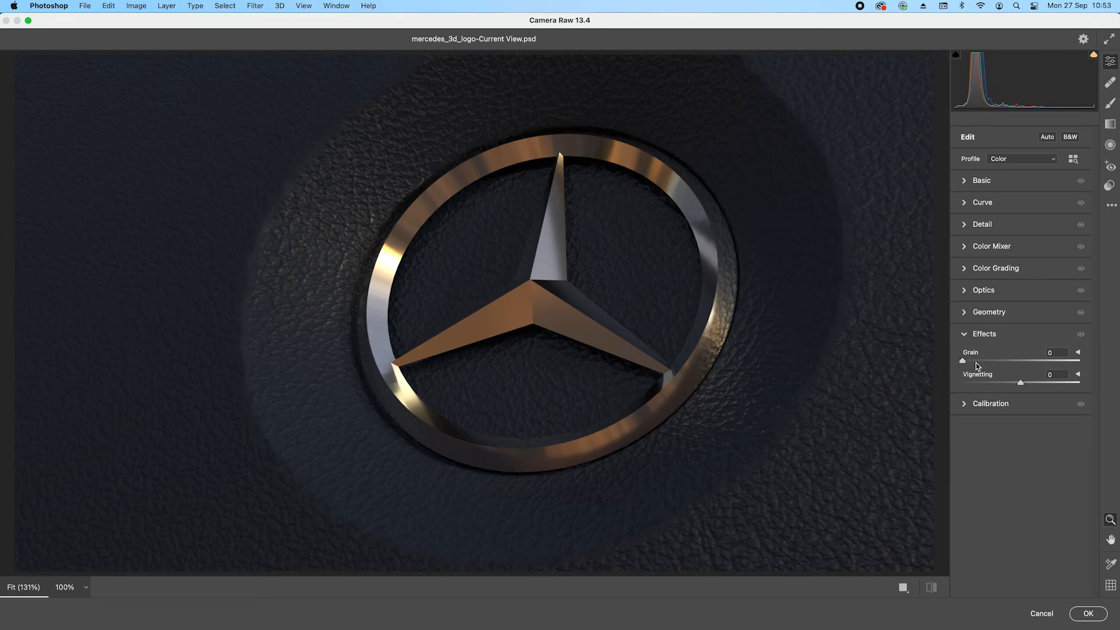
# - Set the Camera Raw Grain to 10 and Vignetting to -20
pyautogui.click(1053, 353)
pyautogui.click(1030, 375)
pyautogui.write('-20')
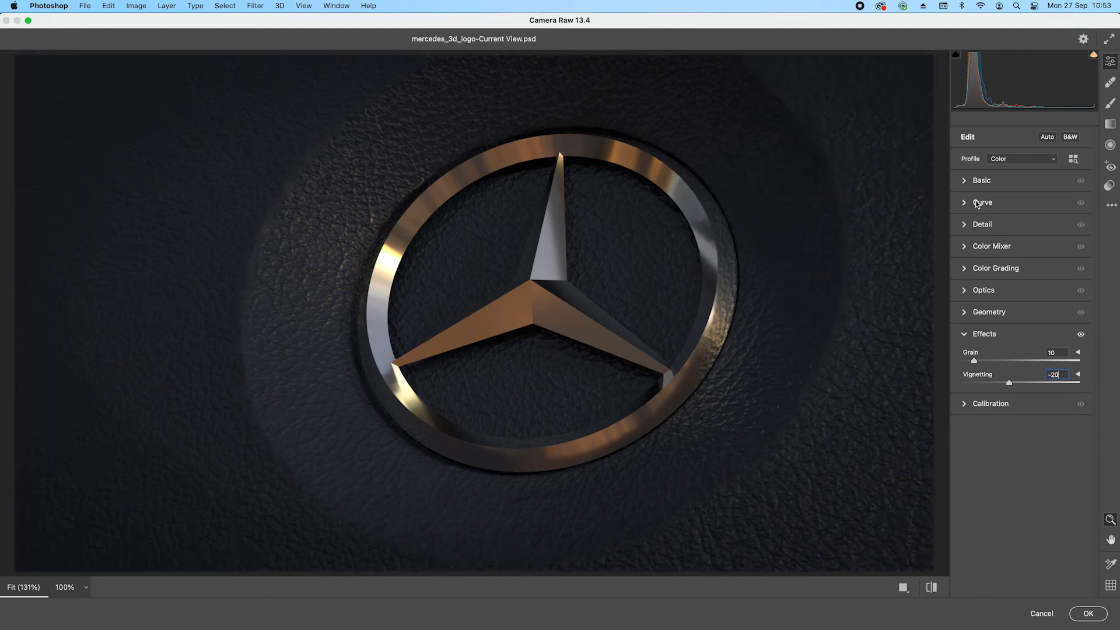
# - Set Texture +22, Clarity +17, Dehaze +18 and Exposure +0.50 in the Basic adjustments and apply the Camera Raw filter
pyautogui.click(964, 181)
pyautogui.moveTo(1021, 384); pyautogui.dragTo(1029, 419)
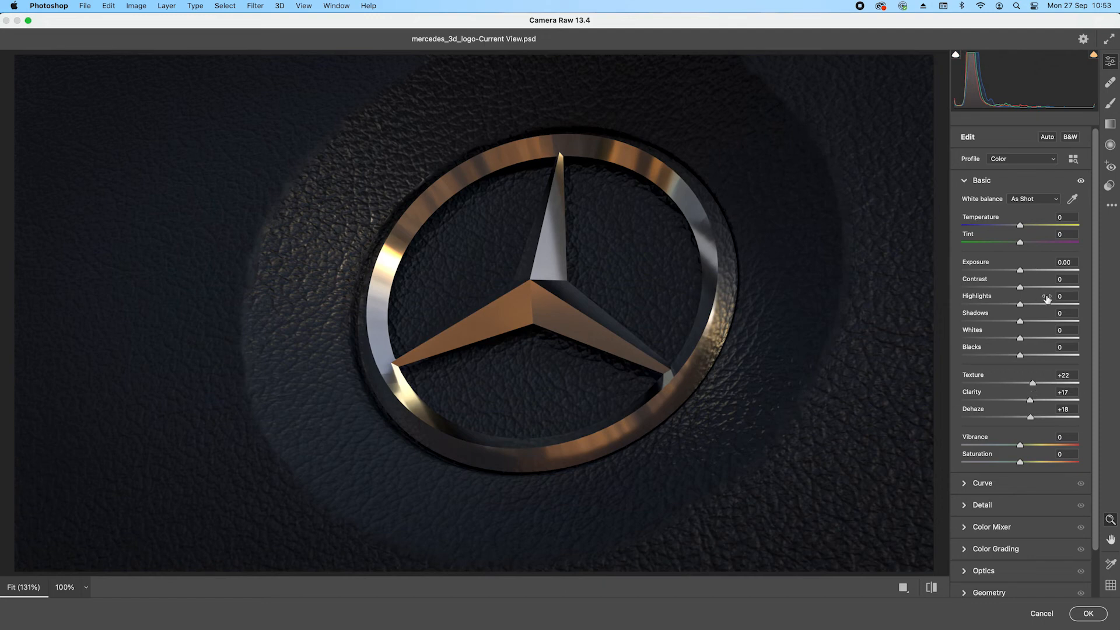
pyautogui.moveTo(1022, 270); pyautogui.dragTo(1027, 272)
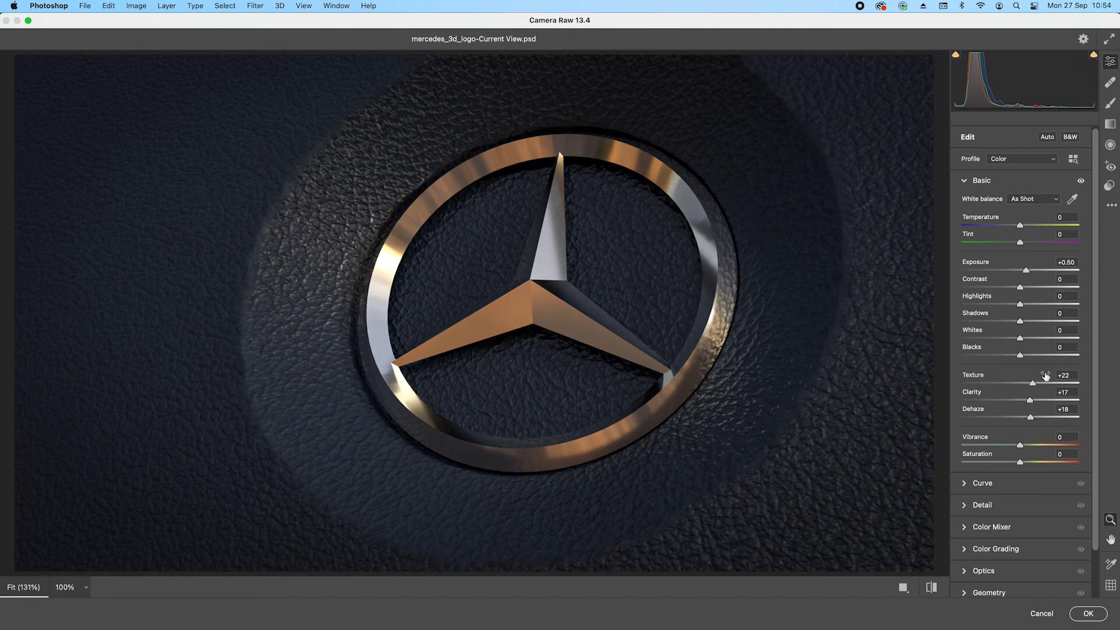
pyautogui.click(1087, 615)
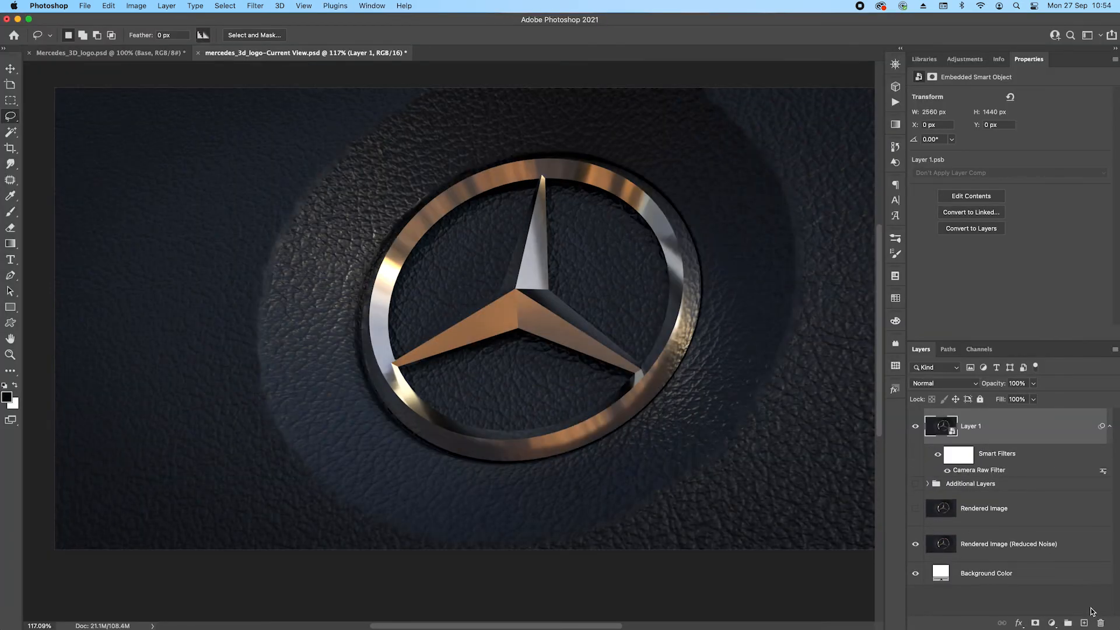
# - Reopen Layer 1's Camera Raw smart filter, increase the Vibrance and apply the change
pyautogui.doubleClick(984, 470)
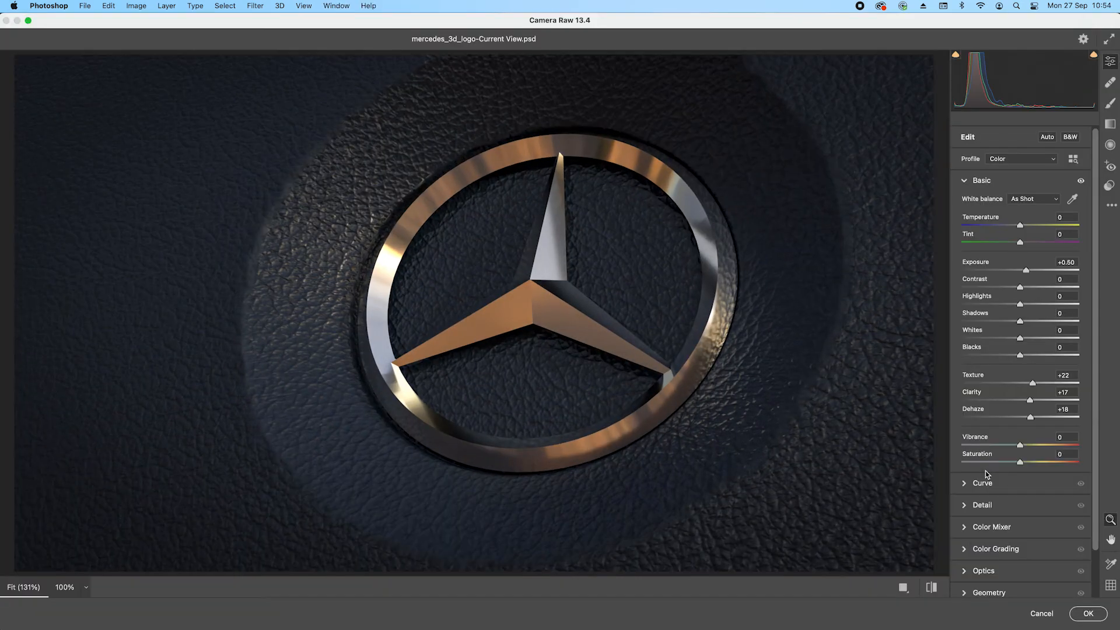
pyautogui.moveTo(1020, 445); pyautogui.dragTo(1035, 446)
pyautogui.click(1088, 613)
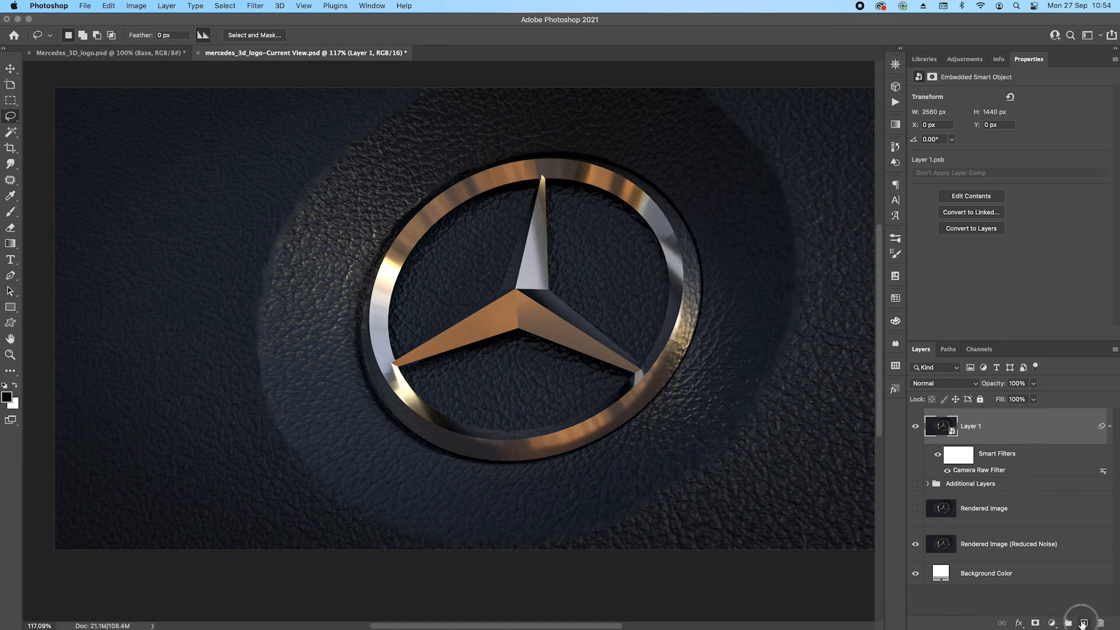
# - Add a new layer above Layer 1 and prepare a soft 500 px brush at 40% opacity with bronze sampled from the emblem
pyautogui.click(1083, 623)
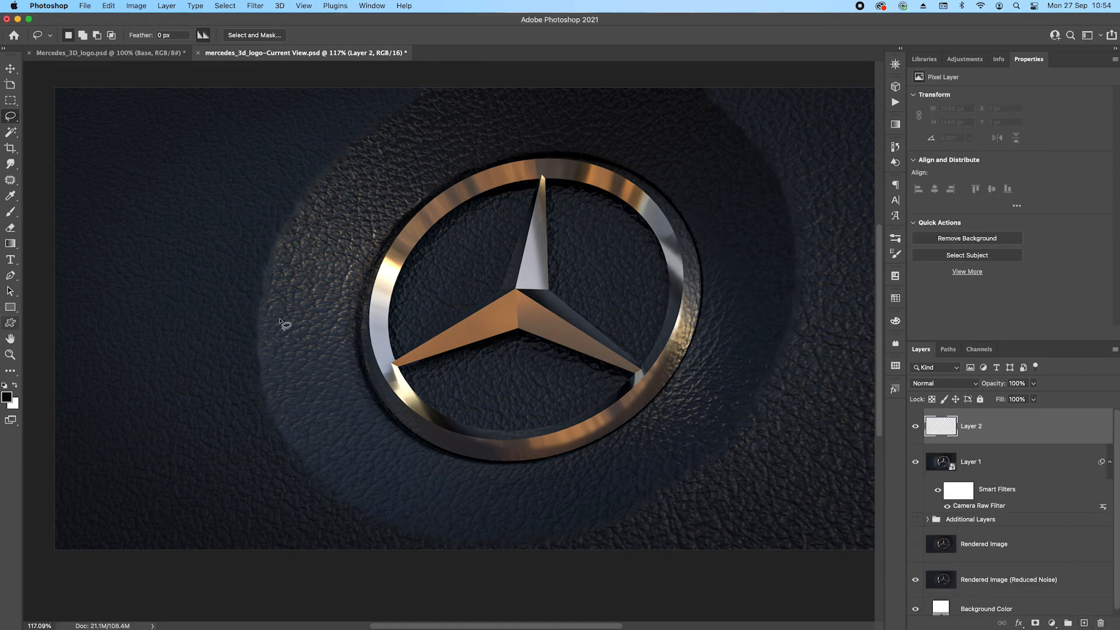
pyautogui.press('b')
pyautogui.rightClick(554, 317)
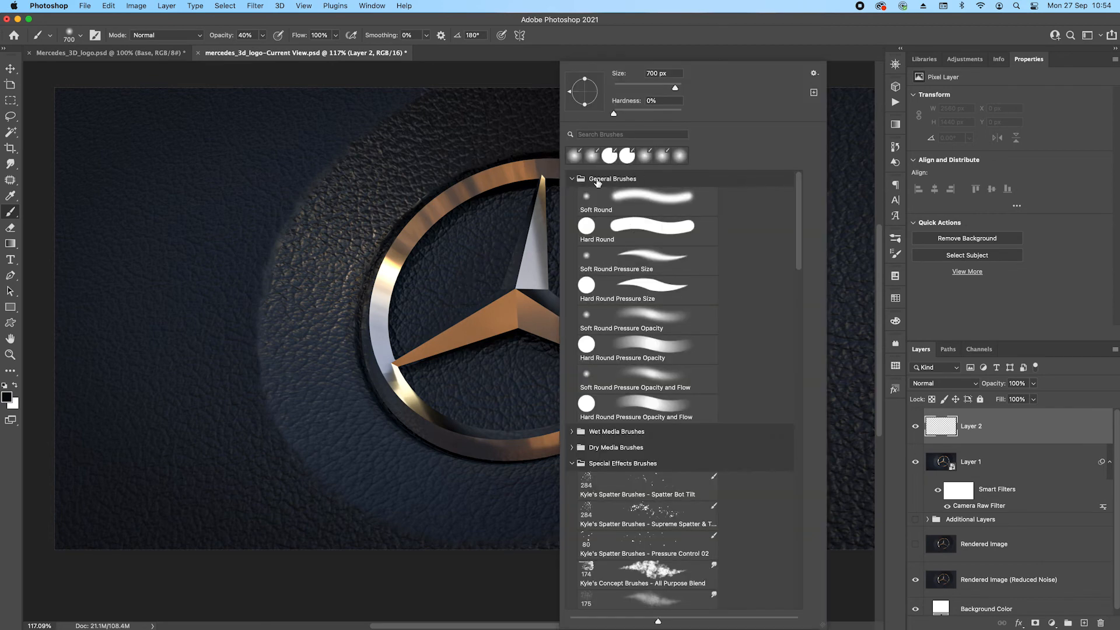
pyautogui.click(771, 28)
pyautogui.press('[')
pyautogui.press('[')
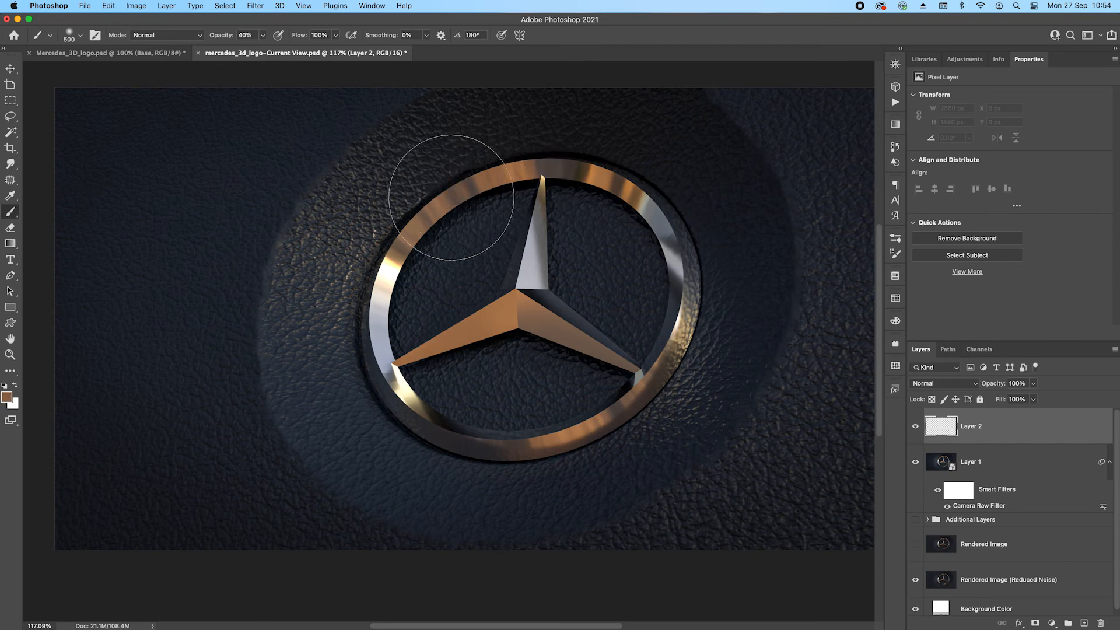
# - Paint a soft bronze glow over the emblem and its surrounding leather on Layer 2
pyautogui.moveTo(475, 187)
pyautogui.mouseDown()
pyautogui.moveTo(410, 236)
pyautogui.moveTo(380, 427)
pyautogui.moveTo(430, 392)
pyautogui.moveTo(523, 278)
pyautogui.moveTo(612, 382)
pyautogui.moveTo(612, 145)
pyautogui.mouseUp()
pyautogui.press('super+a')
pyautogui.press('super+z')
pyautogui.press('super+z')
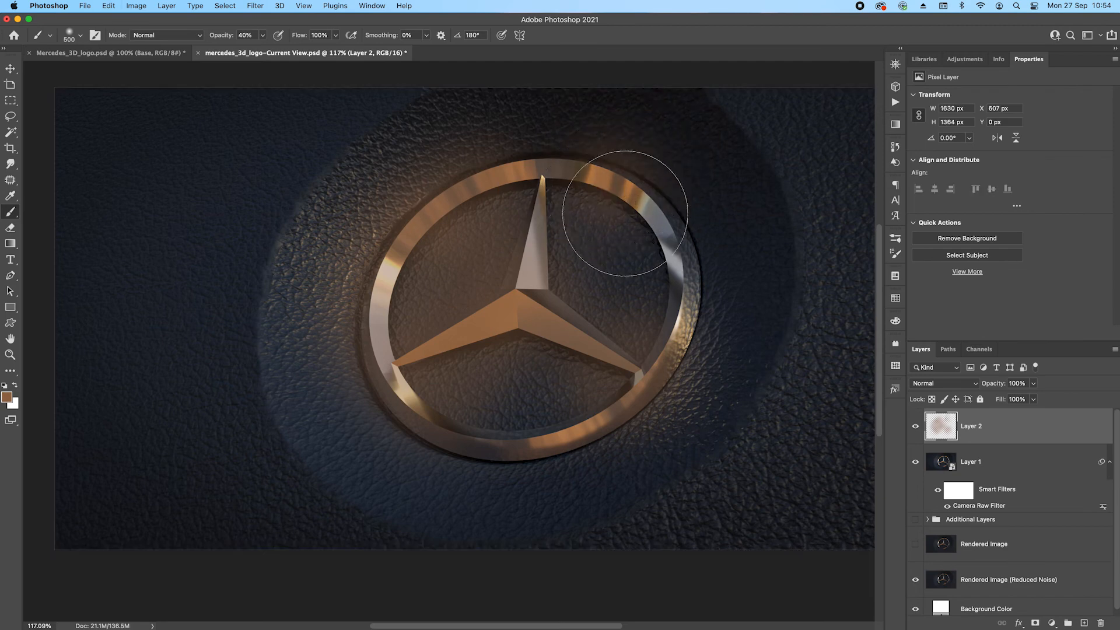
# - Set Layer 2's blend mode to Color Dodge and turn off Transparency Shapes Layer in its blending options
pyautogui.click(936, 383)
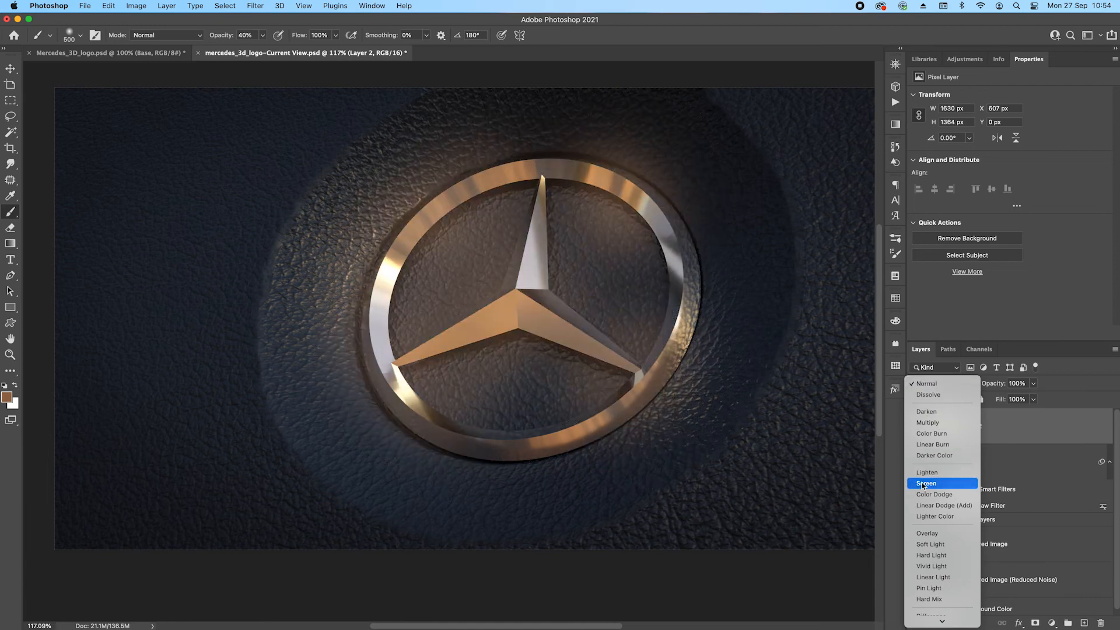
pyautogui.click(938, 495)
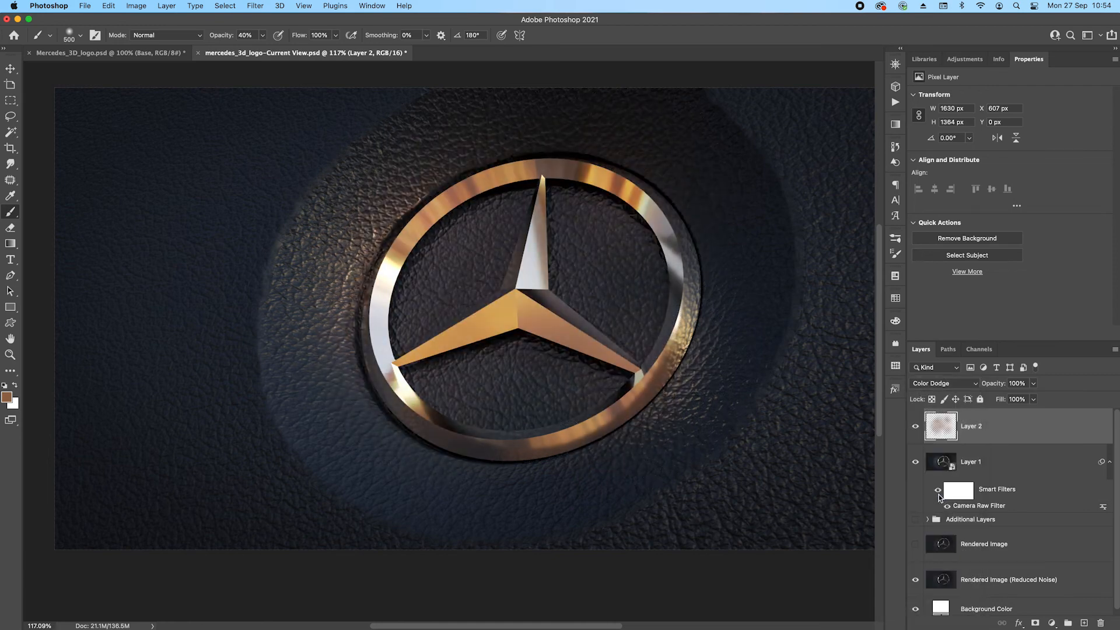
pyautogui.doubleClick(1024, 426)
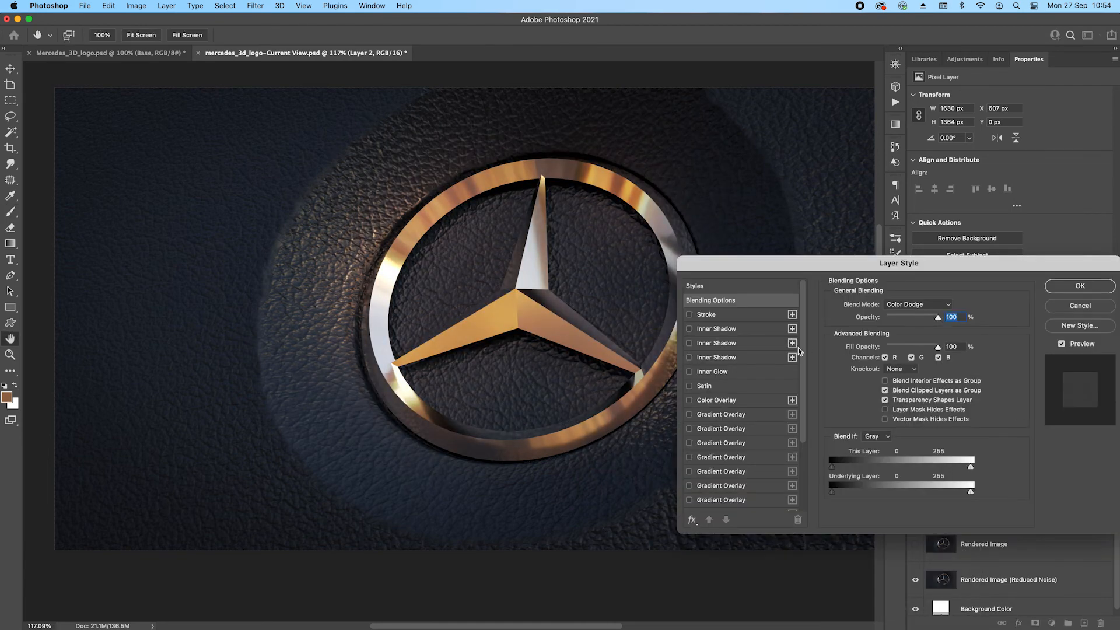
pyautogui.click(885, 401)
pyautogui.click(1074, 287)
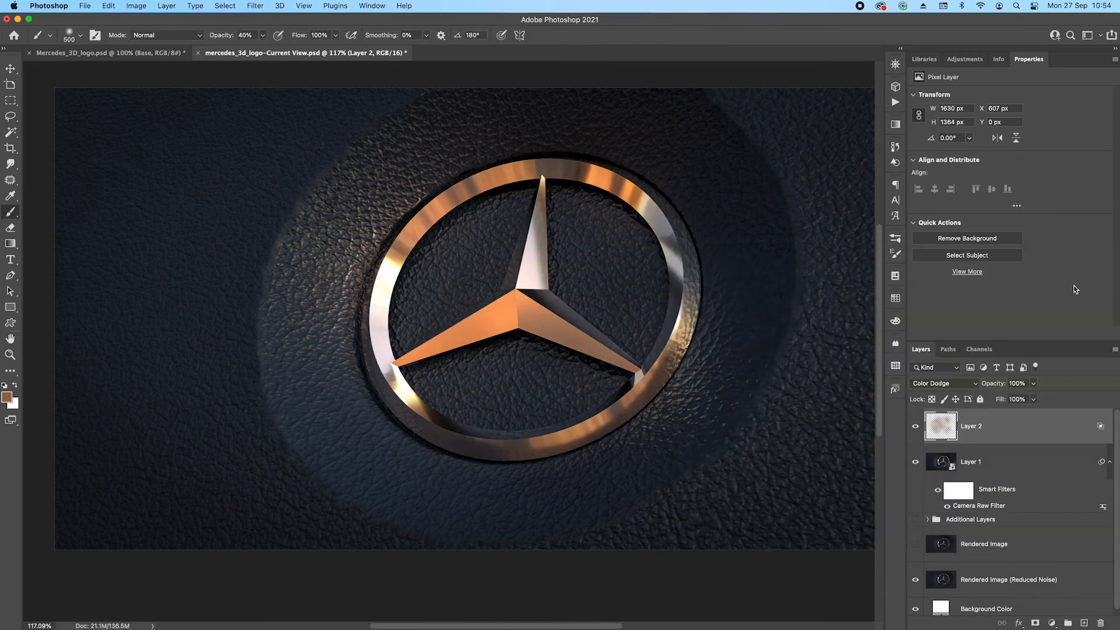
# - Set Layer 2's fill to 40%, compare the image with and without it, and brush more bronze glow over the emblem
pyautogui.moveTo(1032, 402); pyautogui.dragTo(1003, 414)
pyautogui.click(915, 427)
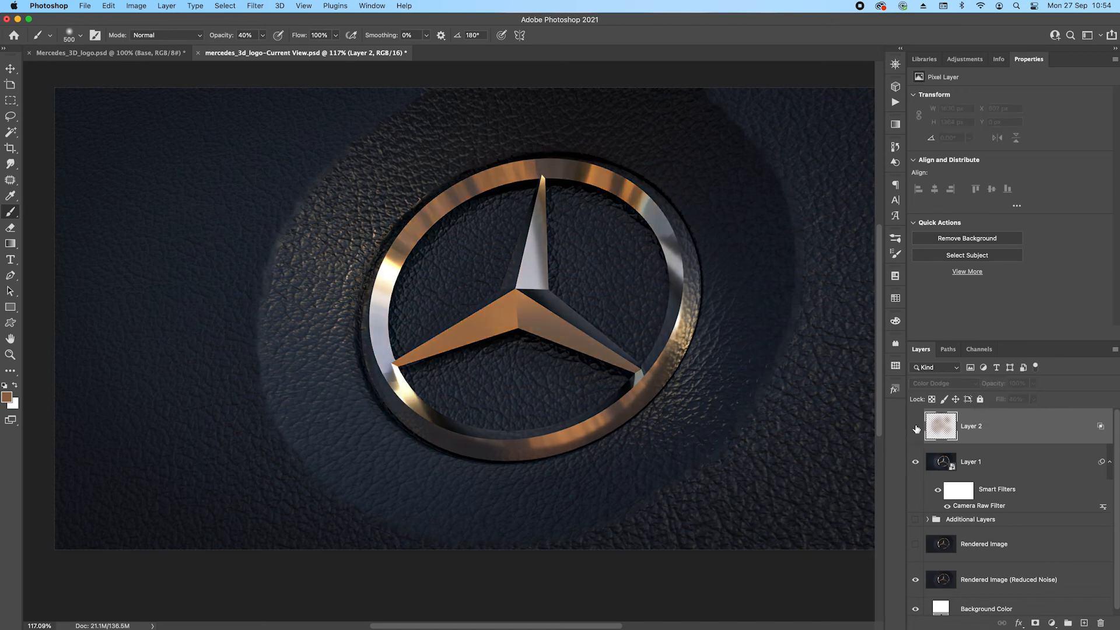
pyautogui.click(916, 427)
pyautogui.click(915, 426)
pyautogui.click(916, 426)
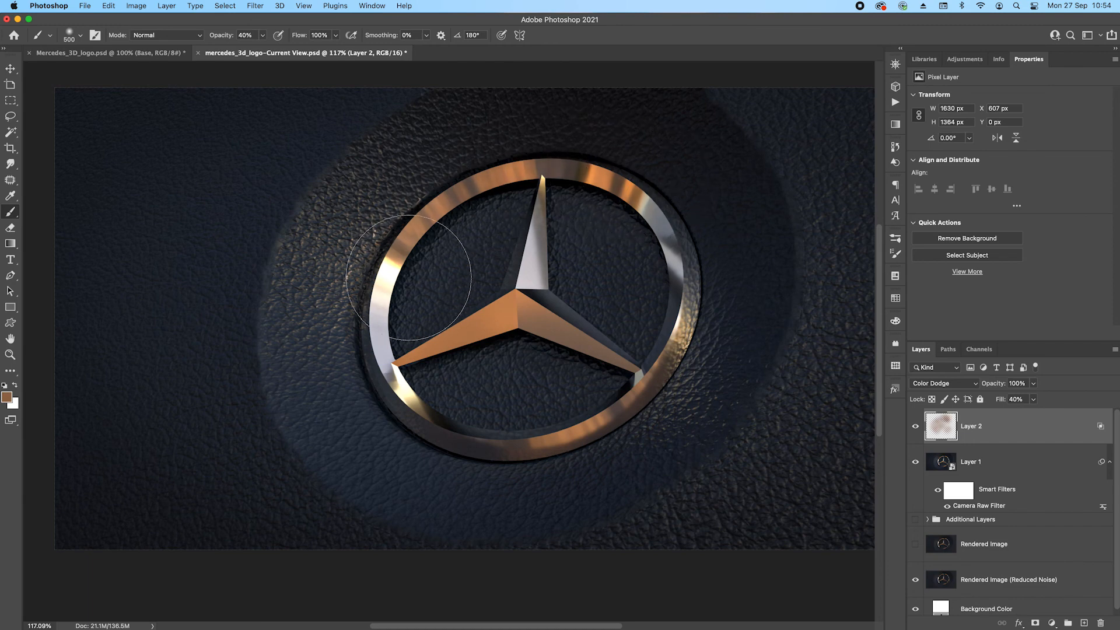
pyautogui.moveTo(609, 363)
pyautogui.mouseDown()
pyautogui.moveTo(513, 420)
pyautogui.moveTo(589, 429)
pyautogui.moveTo(628, 274)
pyautogui.moveTo(675, 332)
pyautogui.mouseUp()
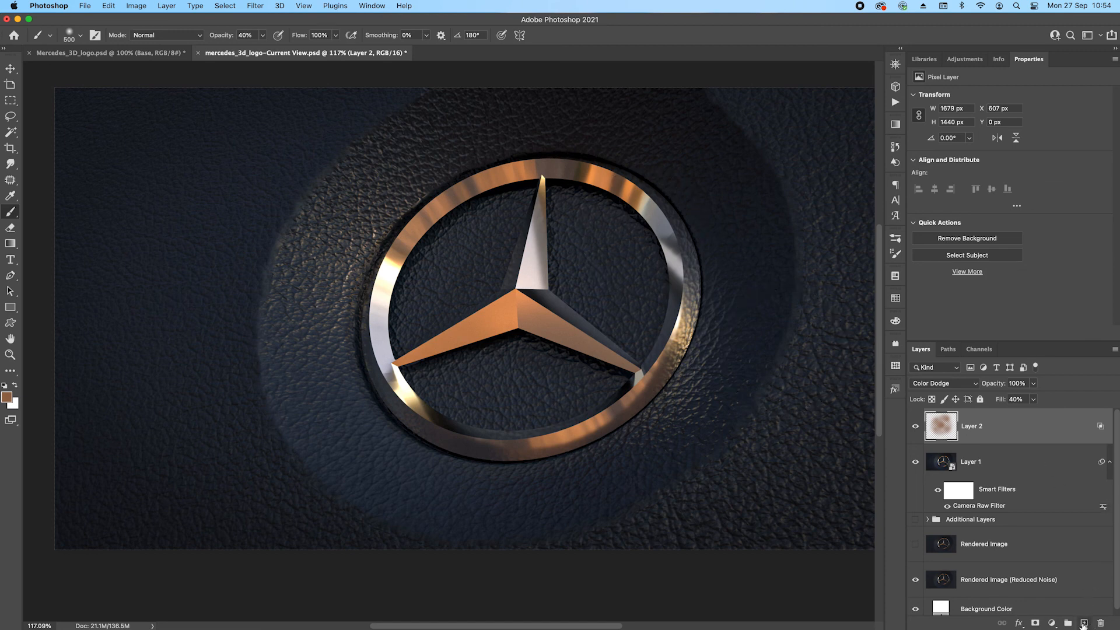
# - Add a new layer above Layer 2 and prepare the soft brush with black at 700 px
pyautogui.click(1084, 623)
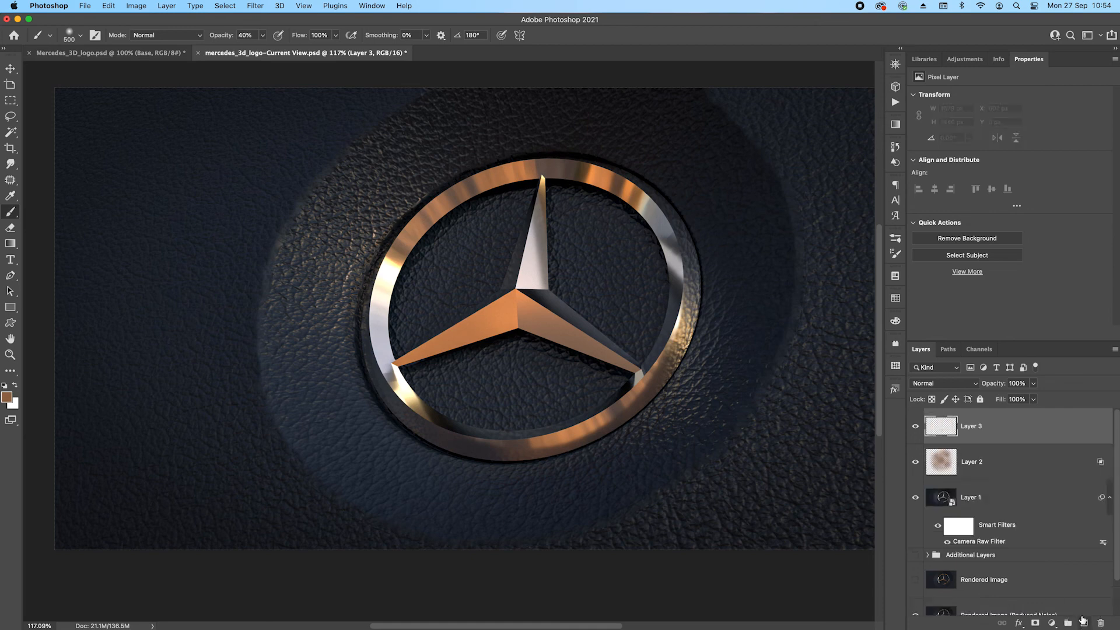
pyautogui.scroll(-2, 531, 353)
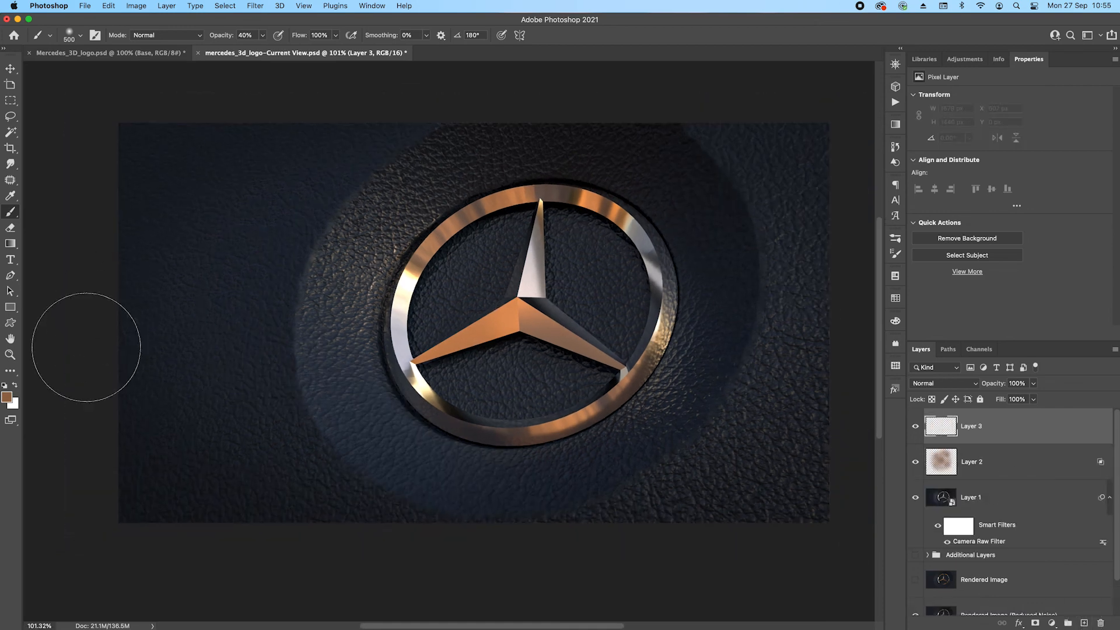
pyautogui.click(4, 386)
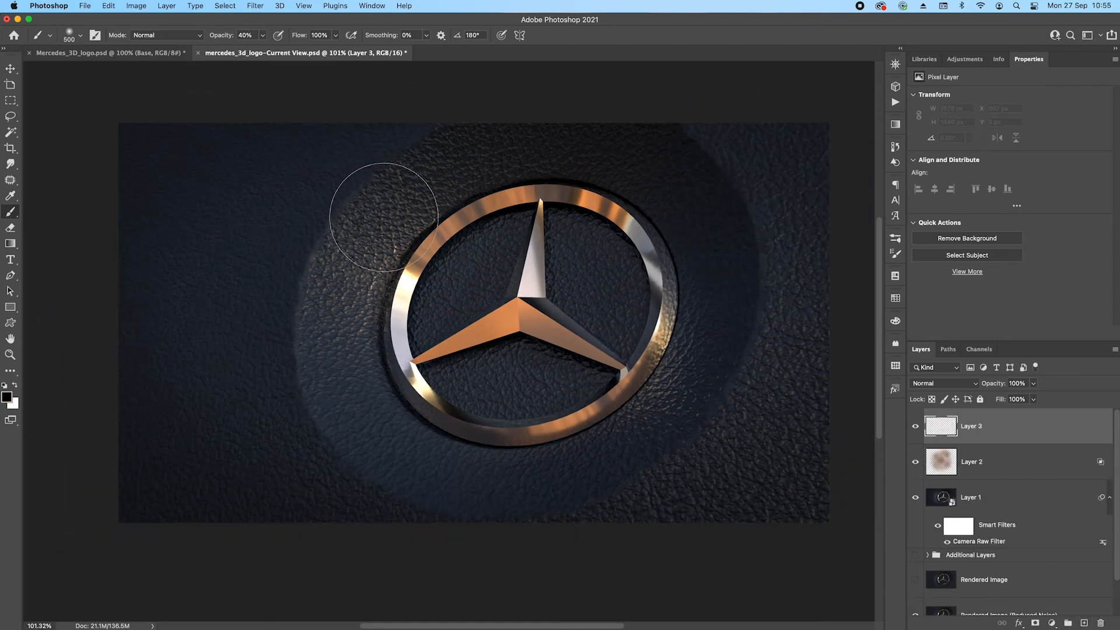
pyautogui.press(']')
pyautogui.press(']')
pyautogui.scroll(-3, 290, 169)
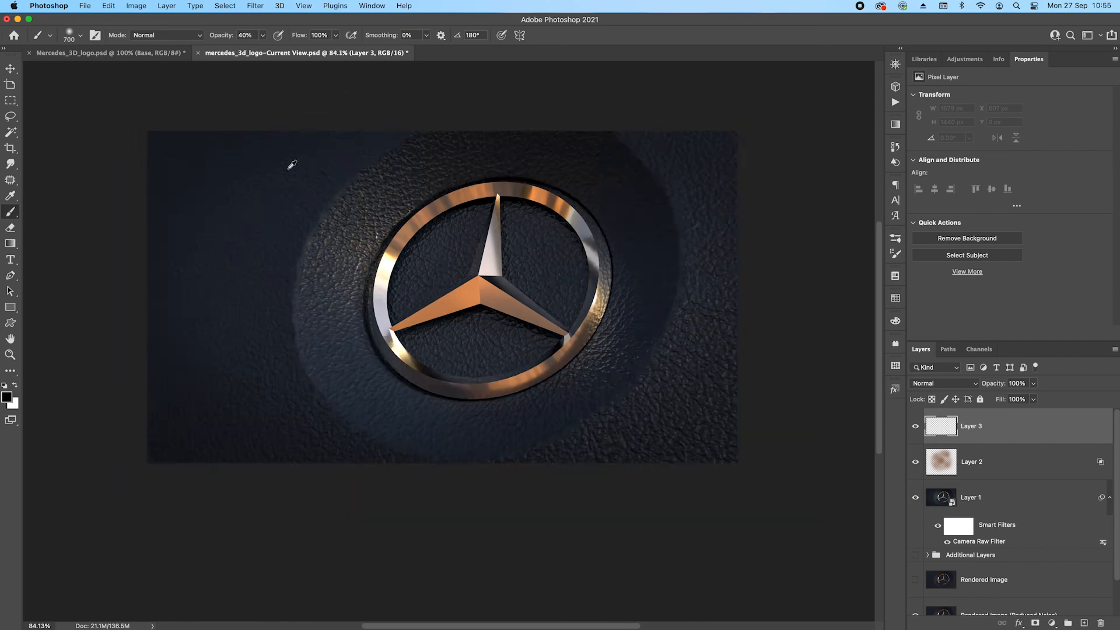
# - Paint soft black shading around the image edges and the outer leather on Layer 3
pyautogui.moveTo(195, 251)
pyautogui.mouseDown()
pyautogui.moveTo(366, 327)
pyautogui.moveTo(612, 393)
pyautogui.moveTo(51, 284)
pyautogui.moveTo(631, 458)
pyautogui.mouseUp()
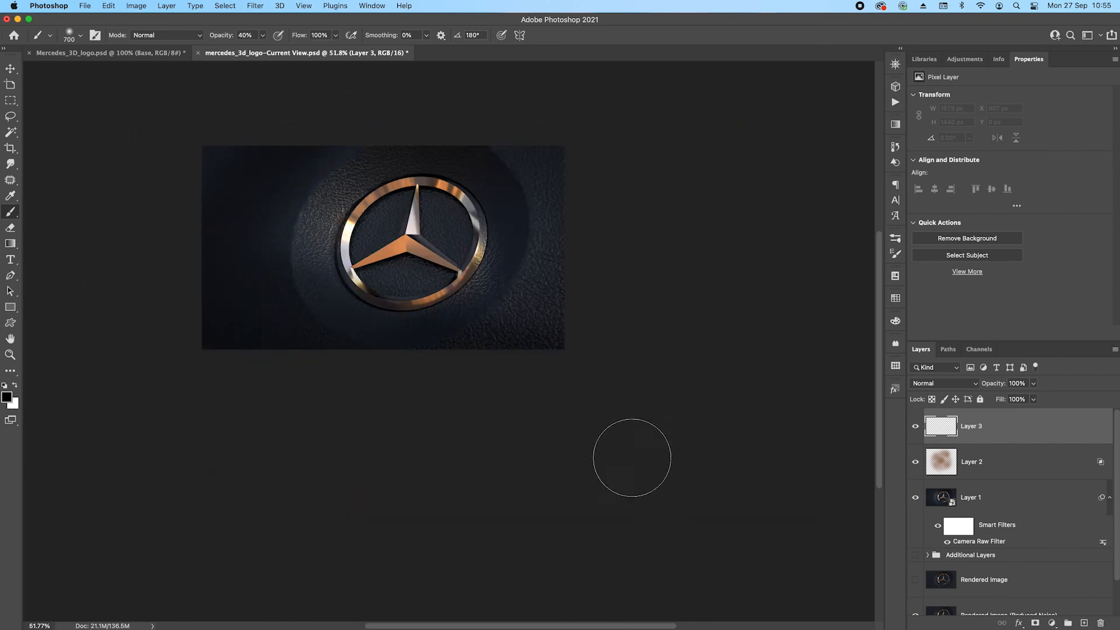
pyautogui.moveTo(269, 151)
pyautogui.mouseDown()
pyautogui.moveTo(286, 131)
pyautogui.moveTo(154, 373)
pyautogui.moveTo(198, 265)
pyautogui.moveTo(605, 412)
pyautogui.moveTo(709, 421)
pyautogui.moveTo(471, 368)
pyautogui.moveTo(318, 302)
pyautogui.moveTo(330, 301)
pyautogui.moveTo(220, 274)
pyautogui.moveTo(650, 415)
pyautogui.mouseUp()
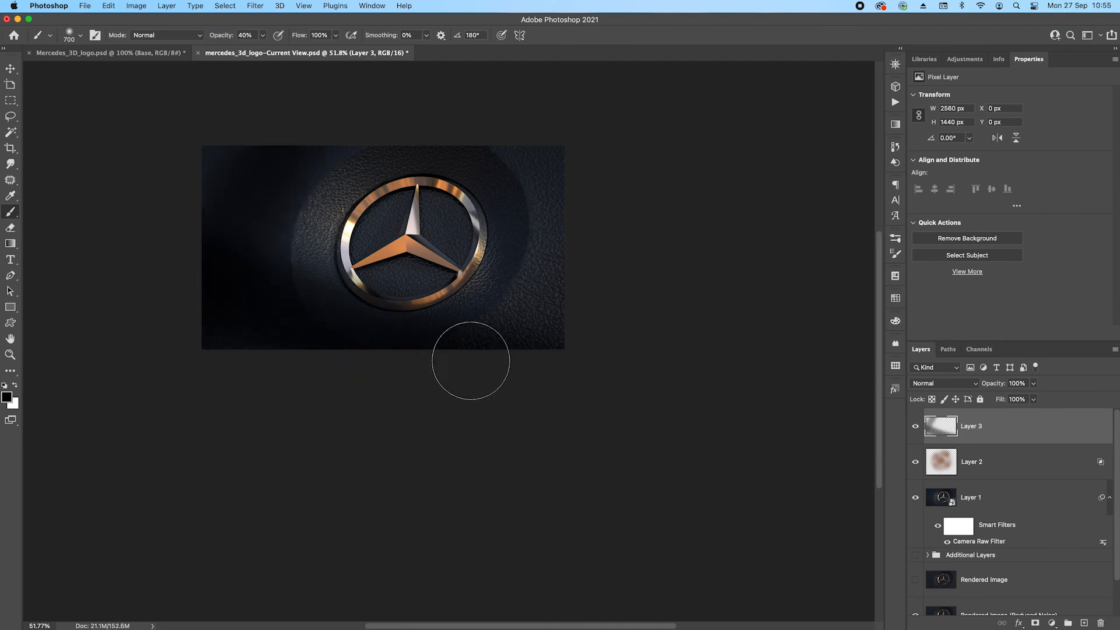
pyautogui.scroll(2, 489, 179)
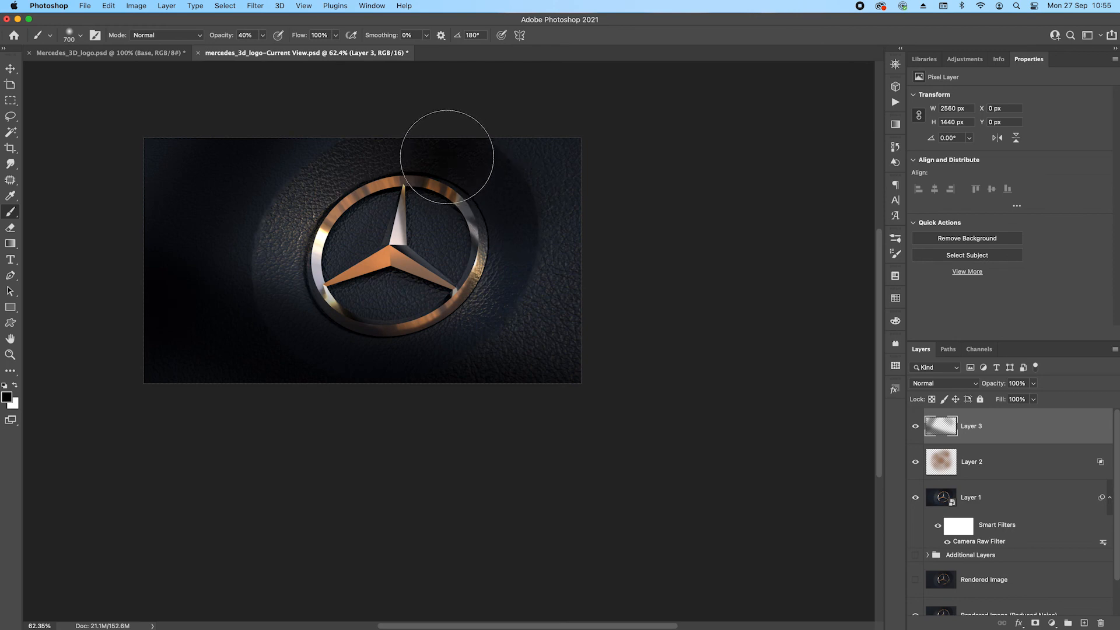
pyautogui.moveTo(515, 245)
pyautogui.mouseDown()
pyautogui.moveTo(475, 338)
pyautogui.moveTo(464, 325)
pyautogui.moveTo(325, 311)
pyautogui.mouseUp()
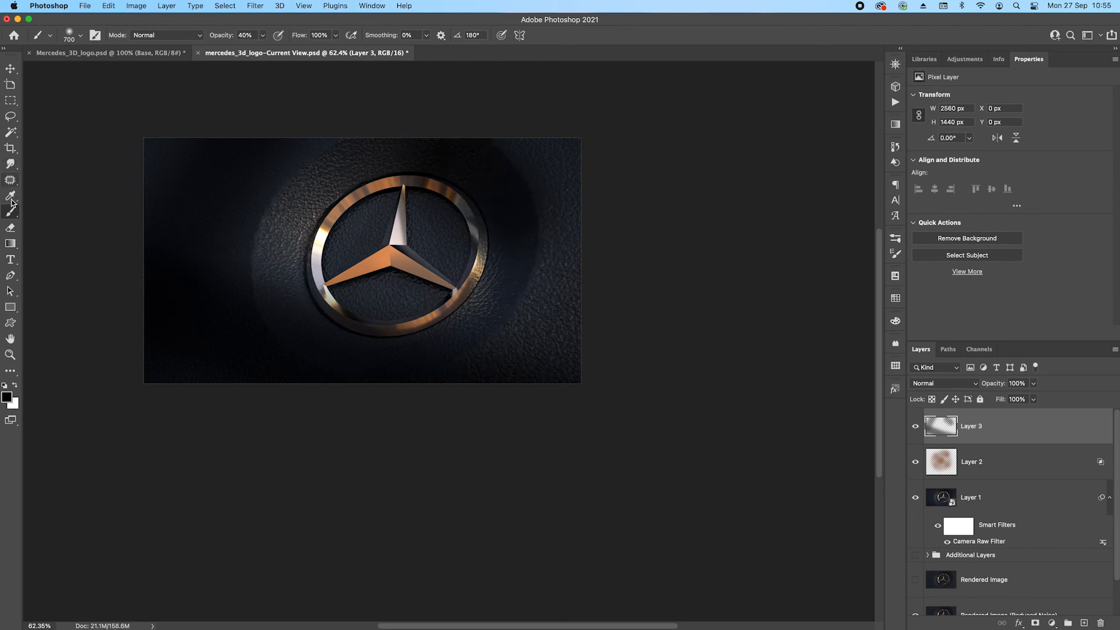
# - Erase the dark shading over the emblem on Layer 3 with a Soft Round 700 px eraser at 0% hardness
pyautogui.click(10, 230)
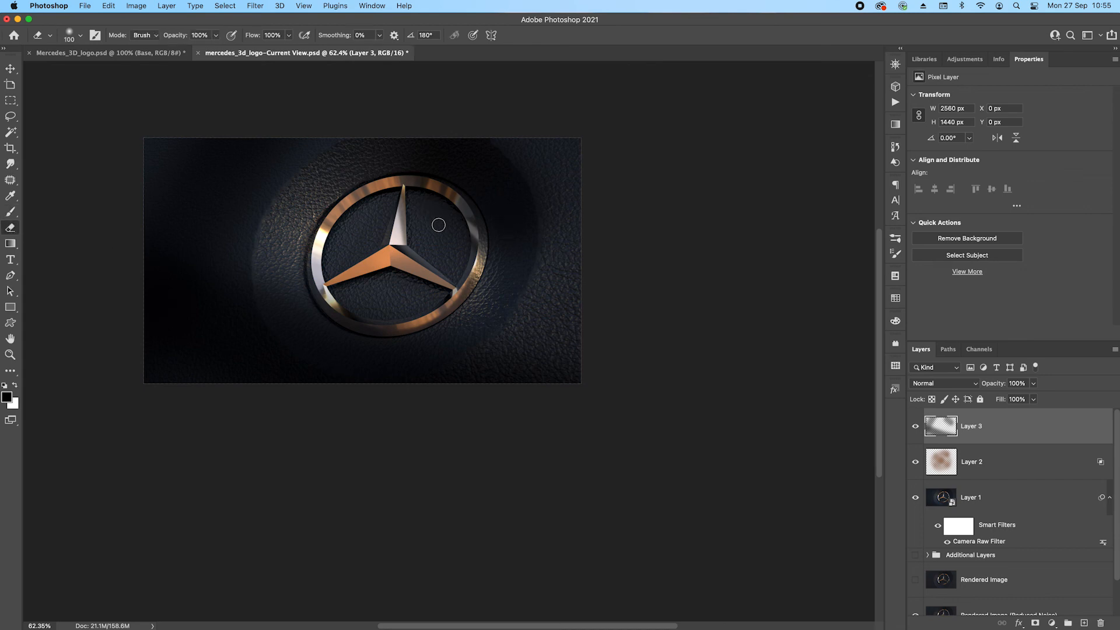
pyautogui.press(']')
pyautogui.press(']')
pyautogui.press(']')
pyautogui.press(']')
pyautogui.press(']')
pyautogui.press(']')
pyautogui.press(']')
pyautogui.rightClick(426, 236)
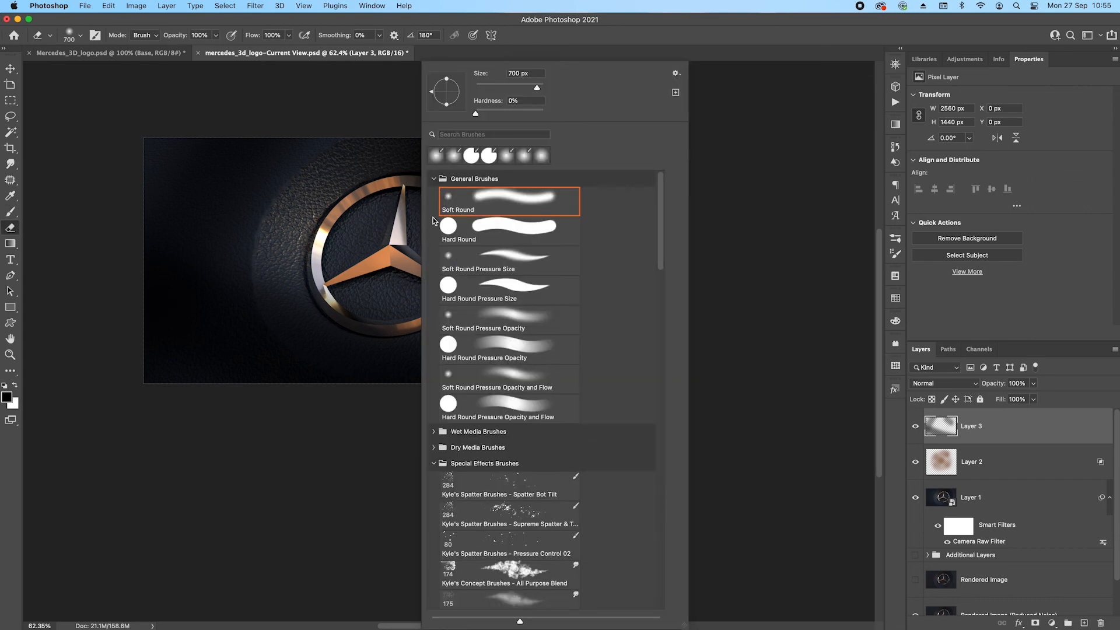
pyautogui.click(544, 43)
pyautogui.moveTo(411, 216)
pyautogui.mouseDown()
pyautogui.moveTo(447, 252)
pyautogui.moveTo(386, 208)
pyautogui.mouseUp()
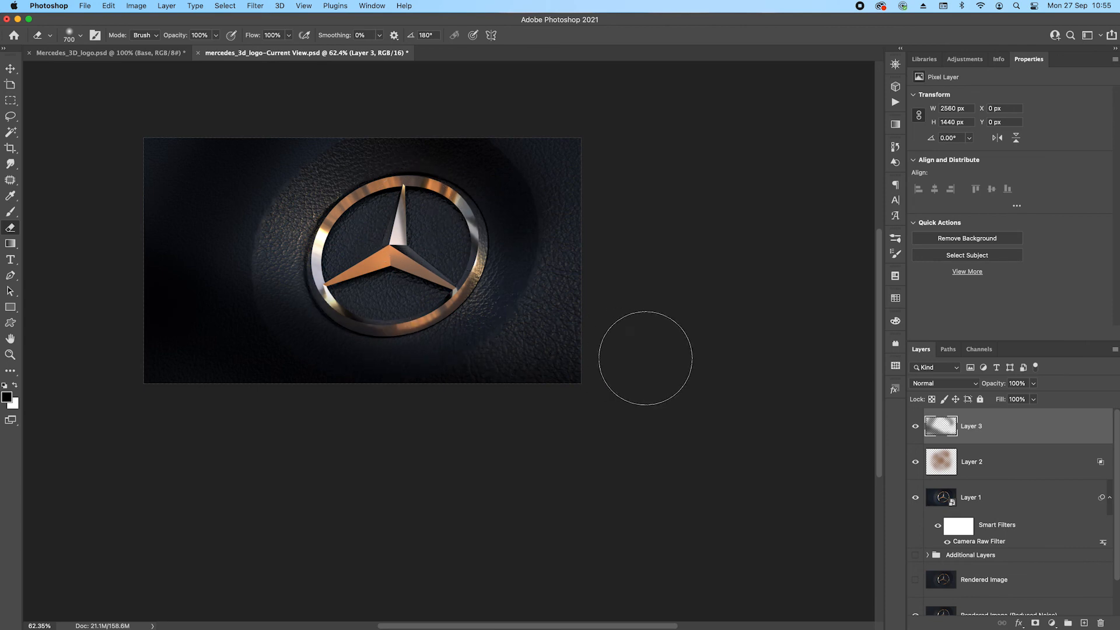
# - Set Layer 3's fill to 25% to soften the dark edge shading
pyautogui.click(1034, 401)
pyautogui.moveTo(1034, 412); pyautogui.dragTo(1002, 415)
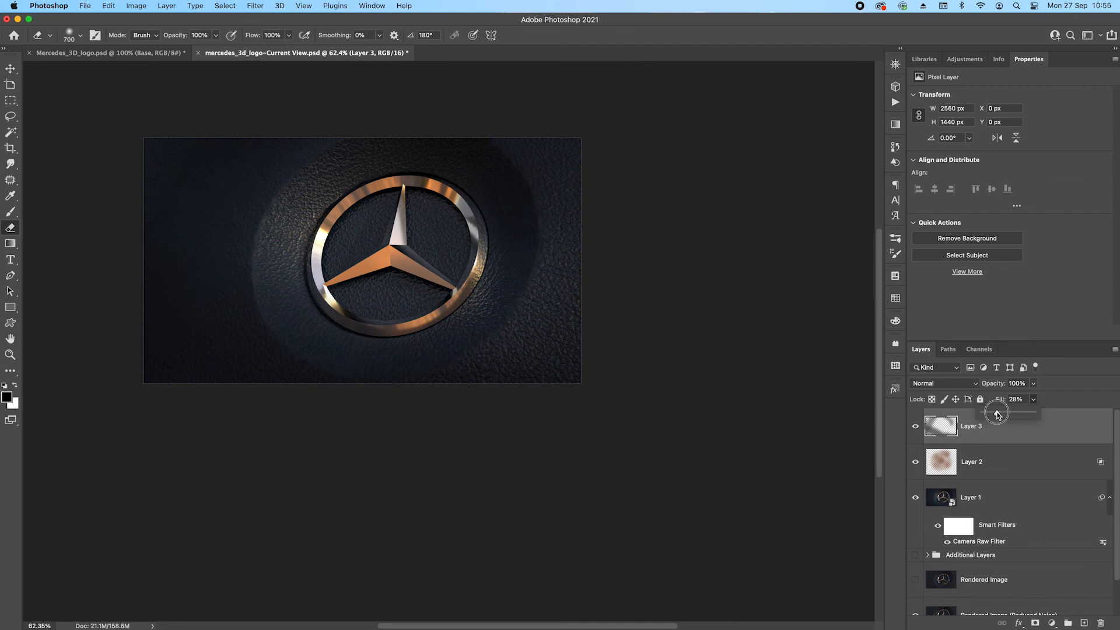
pyautogui.moveTo(998, 414); pyautogui.dragTo(996, 415)
pyautogui.scroll(3, 333, 237)
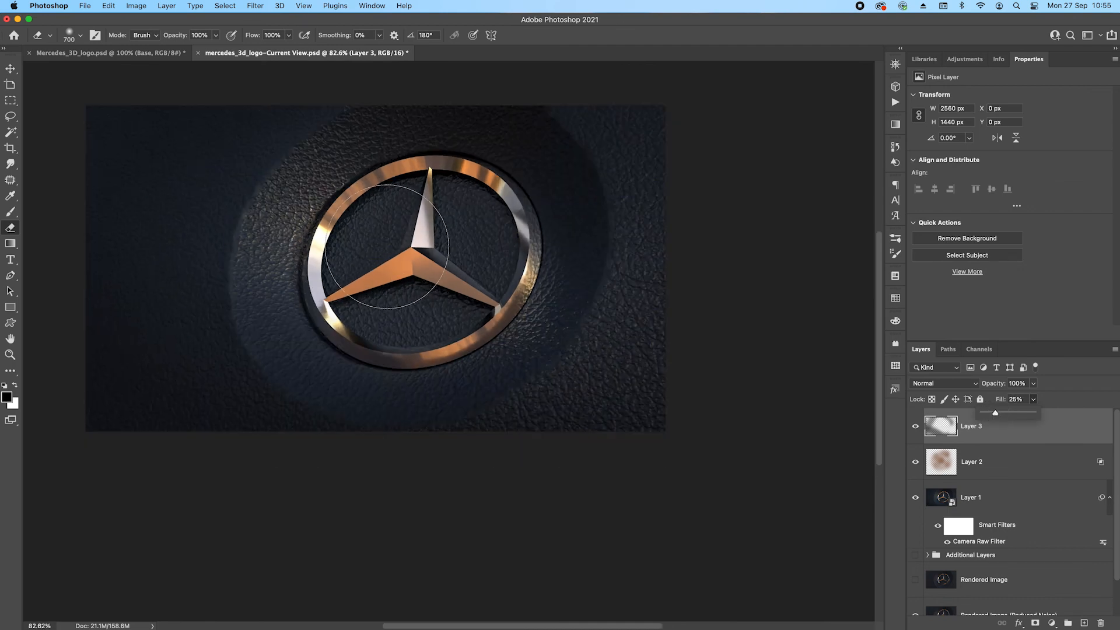
pyautogui.scroll(2, 419, 256)
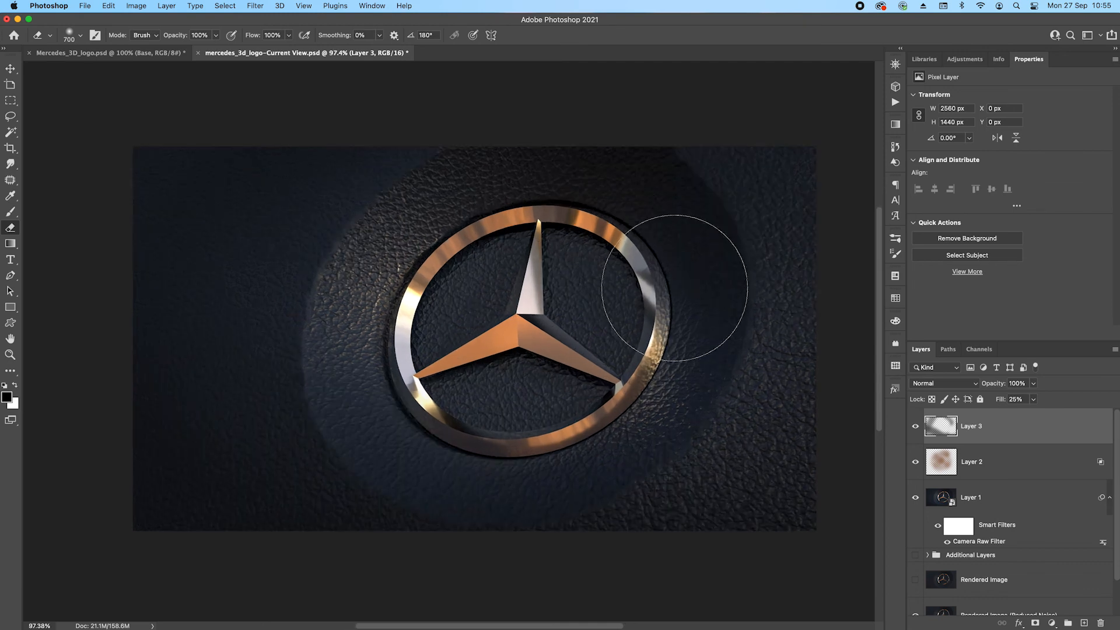